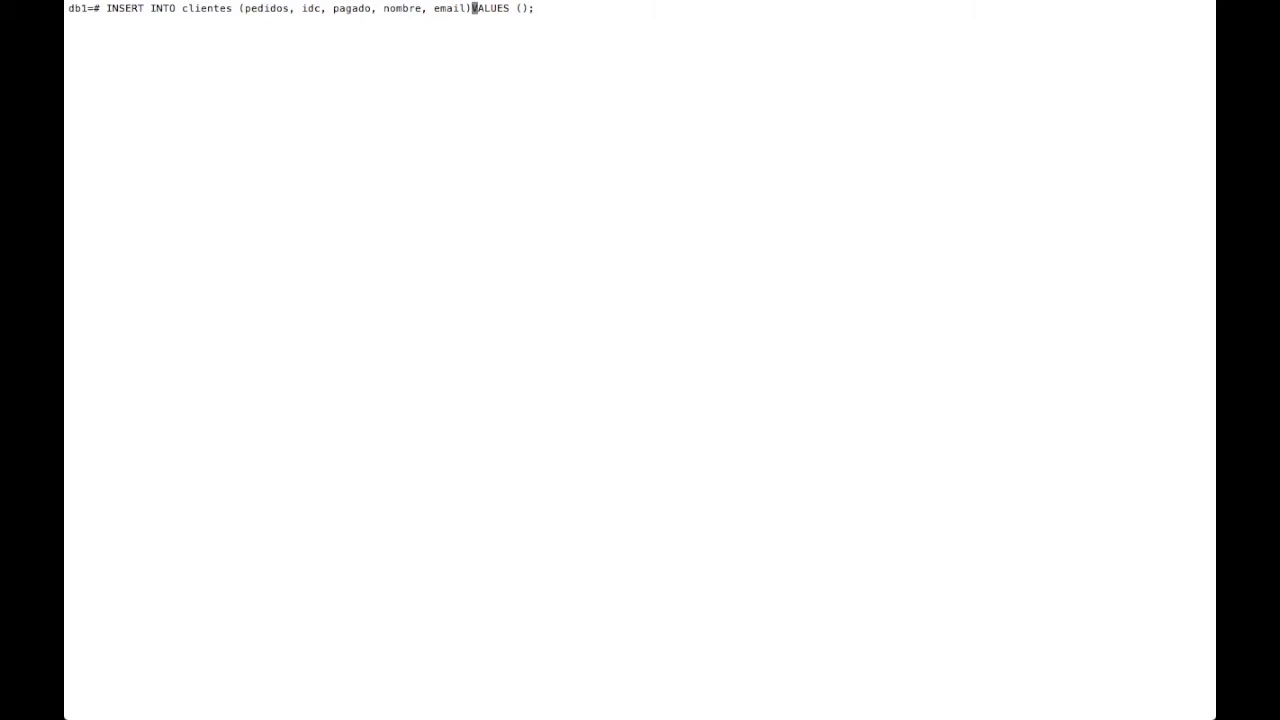
{"action": "key", "text": "BackSpace"}
{"action": "key", "text": "BackSpace"}
{"action": "key", "text": "BackSpace"}
{"action": "key", "text": "BackSpace"}
{"action": "key", "text": "BackSpace"}
{"action": "key", "text": "BackSpace"}
{"action": "key", "text": "BackSpace"}
{"action": "key", "text": "BackSpace"}
{"action": "key", "text": "BackSpace"}
{"action": "key", "text": "BackSpace"}
{"action": "key", "text": "BackSpace"}
{"action": "key", "text": "BackSpace"}
{"action": "key", "text": "BackSpace"}
{"action": "key", "text": "BackSpace"}
{"action": "key", "text": "BackSpace"}
{"action": "key", "text": "BackSpace"}
{"action": "key", "text": "BackSpace"}
{"action": "key", "text": "BackSpace"}
{"action": "key", "text": "BackSpace"}
{"action": "key", "text": "BackSpace"}
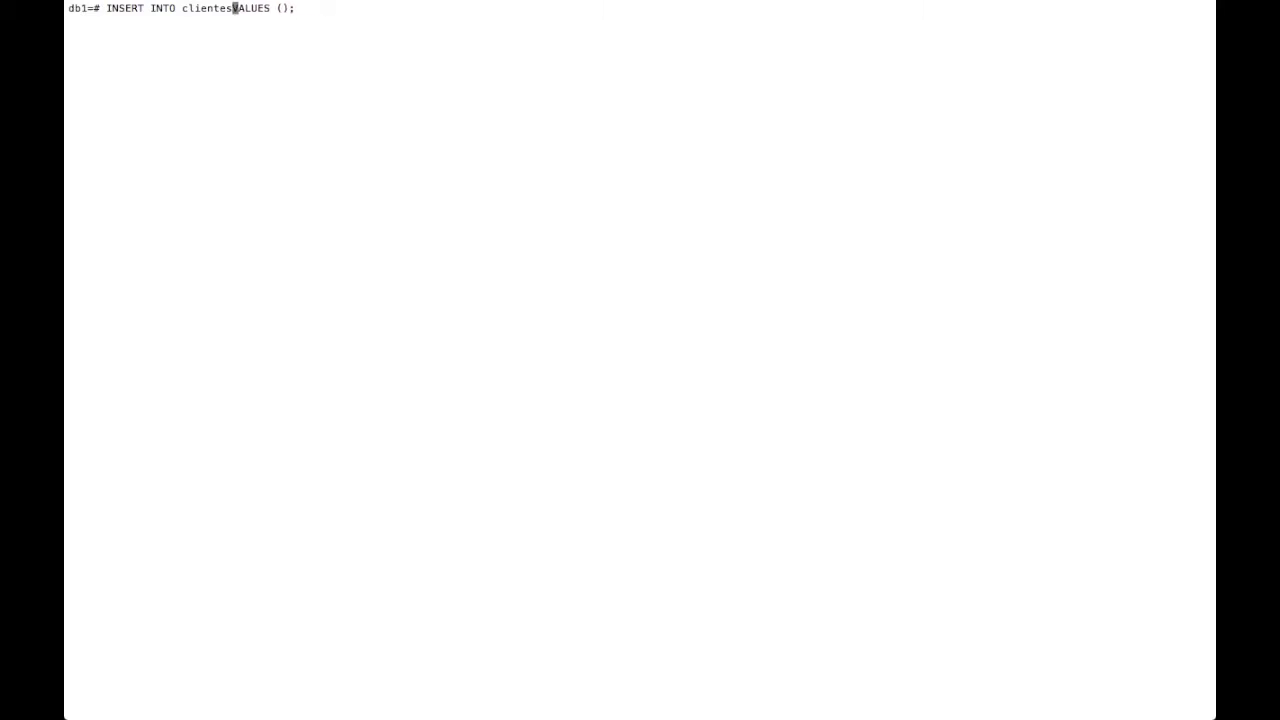
- Cut the psql insert down to INSERT INTO clientes VALUES (); and copy CL01 from the Fractal Café PDF
{"action": "key", "text": "Right"}
{"action": "key", "text": "Right"}
{"action": "key", "text": "Right"}
{"action": "key", "text": "Right"}
{"action": "key", "text": "Right"}
{"action": "key", "text": "Right"}
{"action": "key", "text": "Right"}
{"action": "key", "text": "Right"}
{"action": "key", "text": "ctrl+Right"}
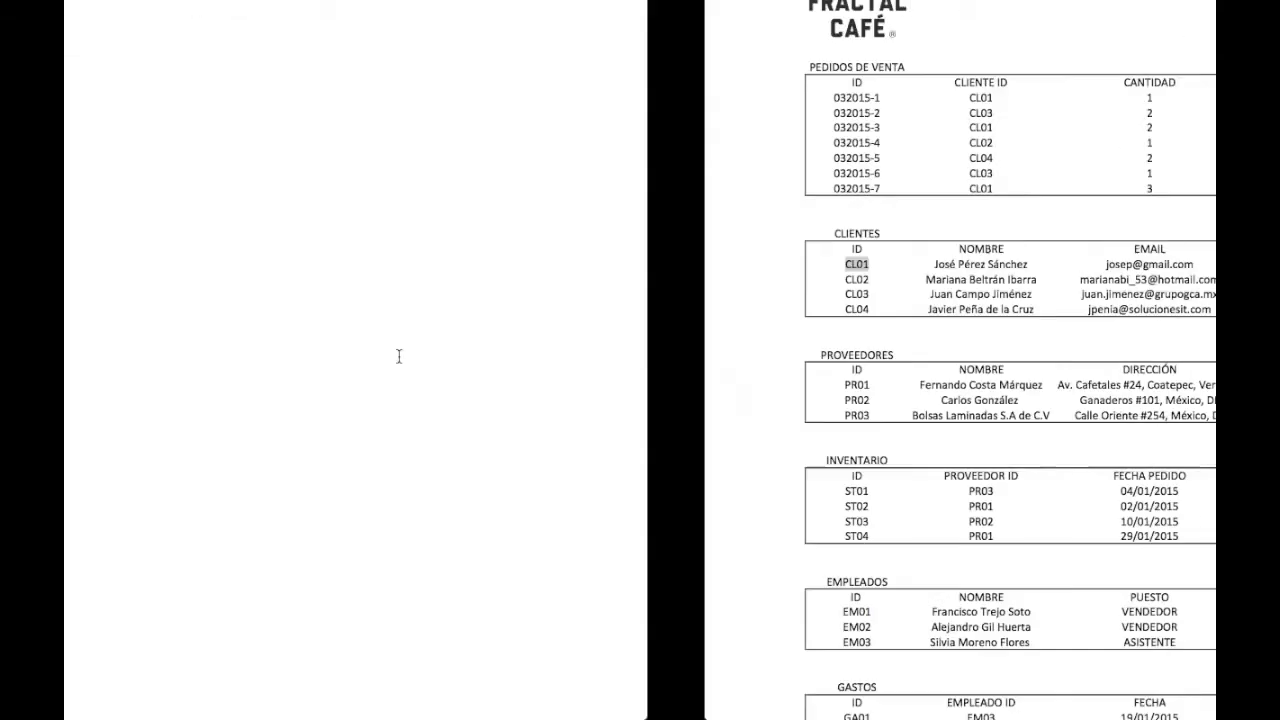
{"action": "left_click", "coordinate": [253, 261]}
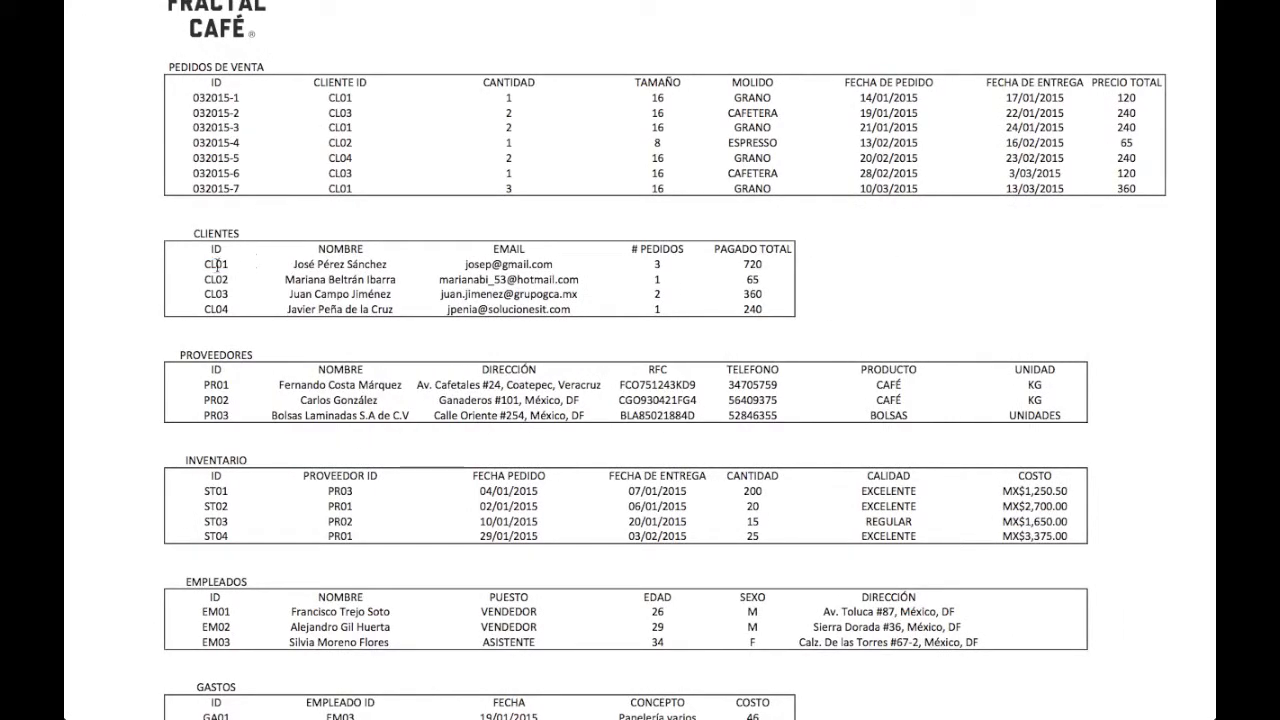
{"action": "left_click_drag", "start_coordinate": [205, 265], "coordinate": [237, 266]}
{"action": "key", "text": "ctrl+c"}
{"action": "key", "text": "ctrl+Left"}
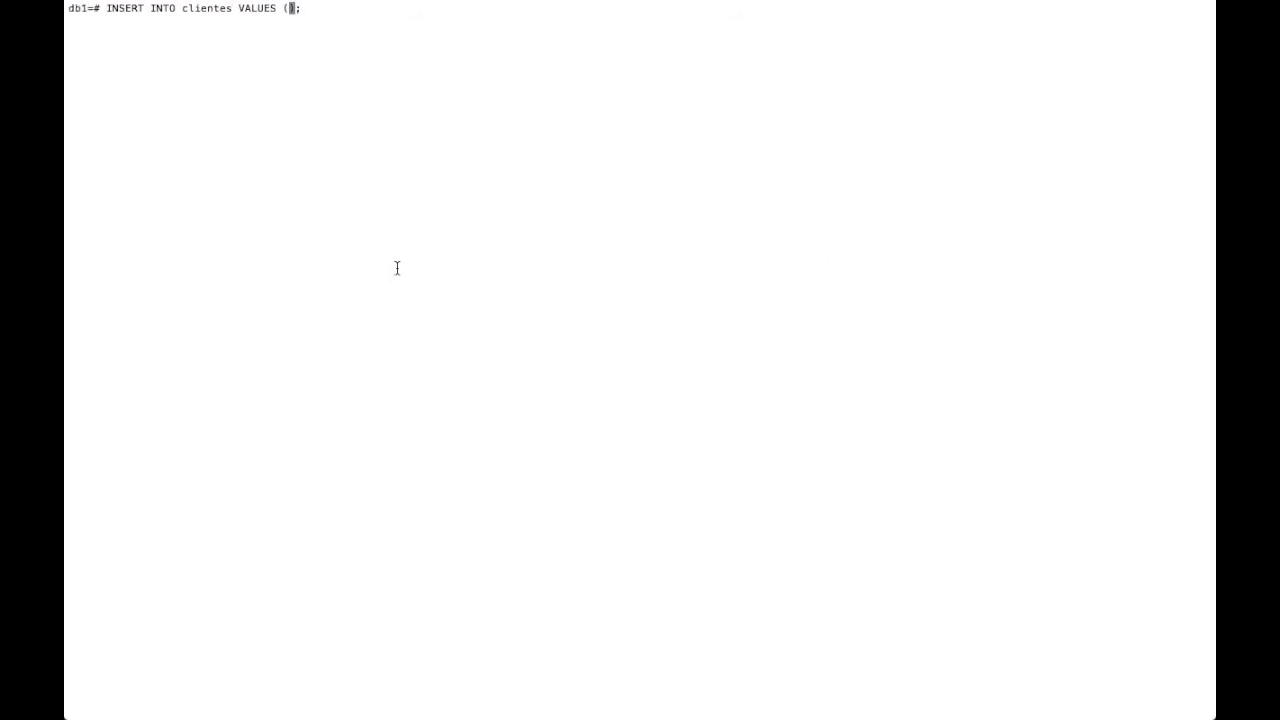
- Fill the values with quoted 'CL01' and the first client's full name copied from the PDF
{"action": "type", "text": "'"}
{"action": "key", "text": "ctrl+shift+v"}
{"action": "type", "text": "',"}
{"action": "key", "text": "alt+Tab"}
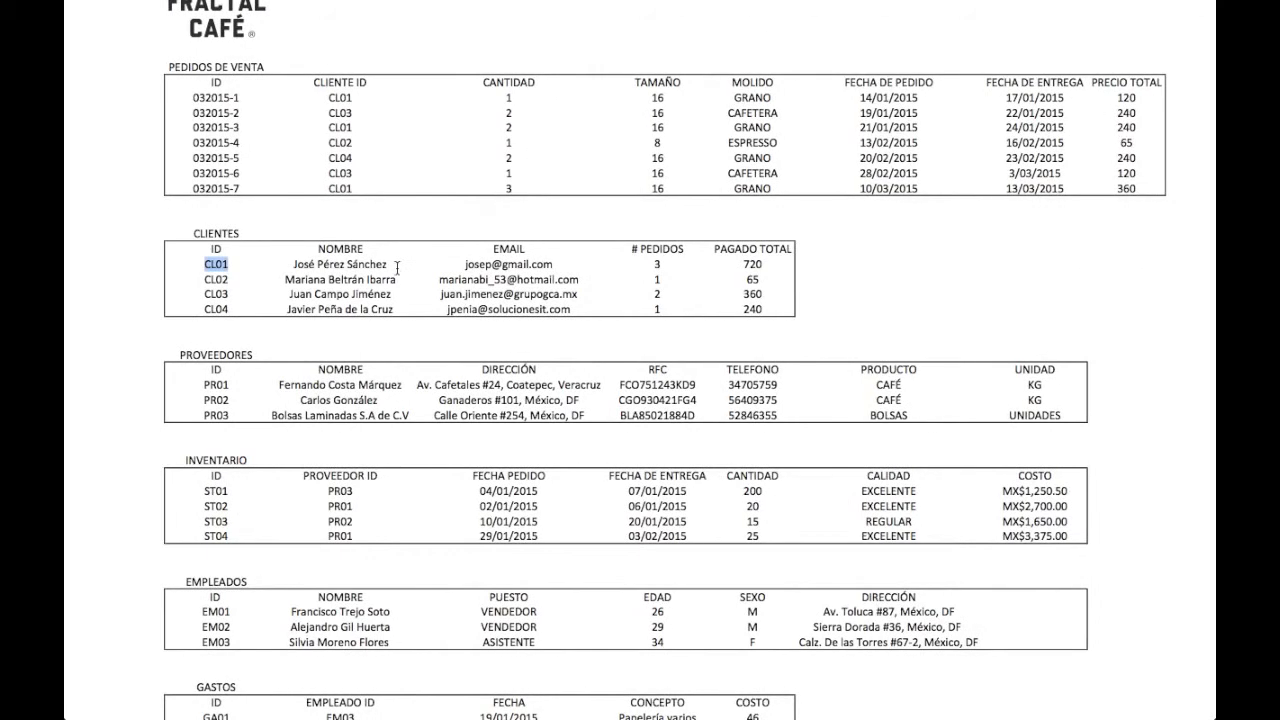
{"action": "left_click_drag", "start_coordinate": [292, 264], "coordinate": [399, 266]}
{"action": "key", "text": "ctrl+c"}
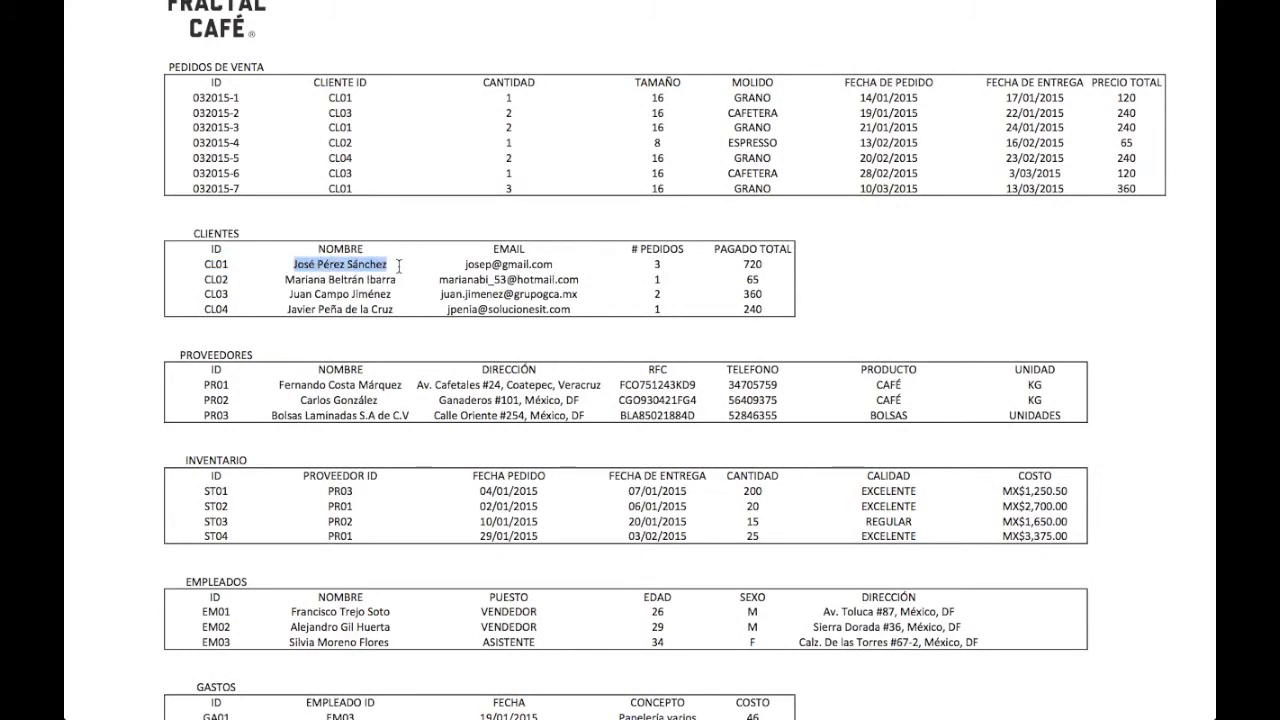
{"action": "key", "text": "alt+Tab"}
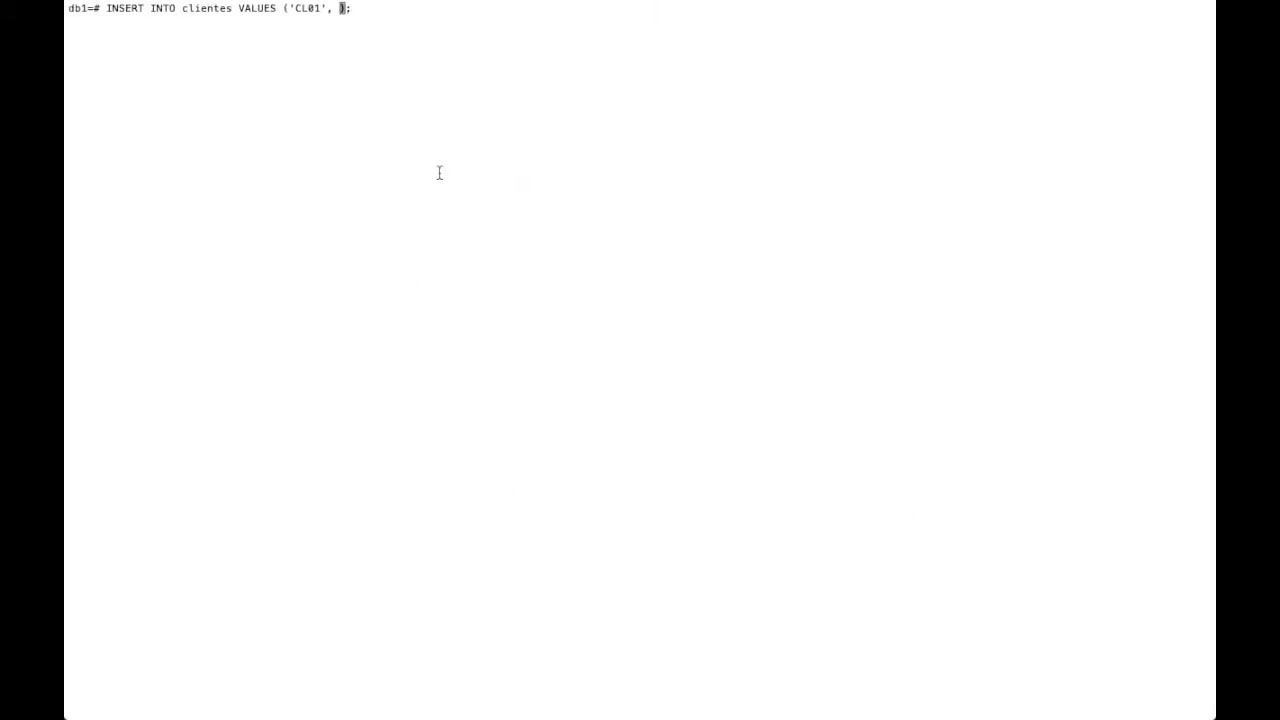
{"action": "type", "text": "'"}
{"action": "key", "text": "ctrl+shift+v"}
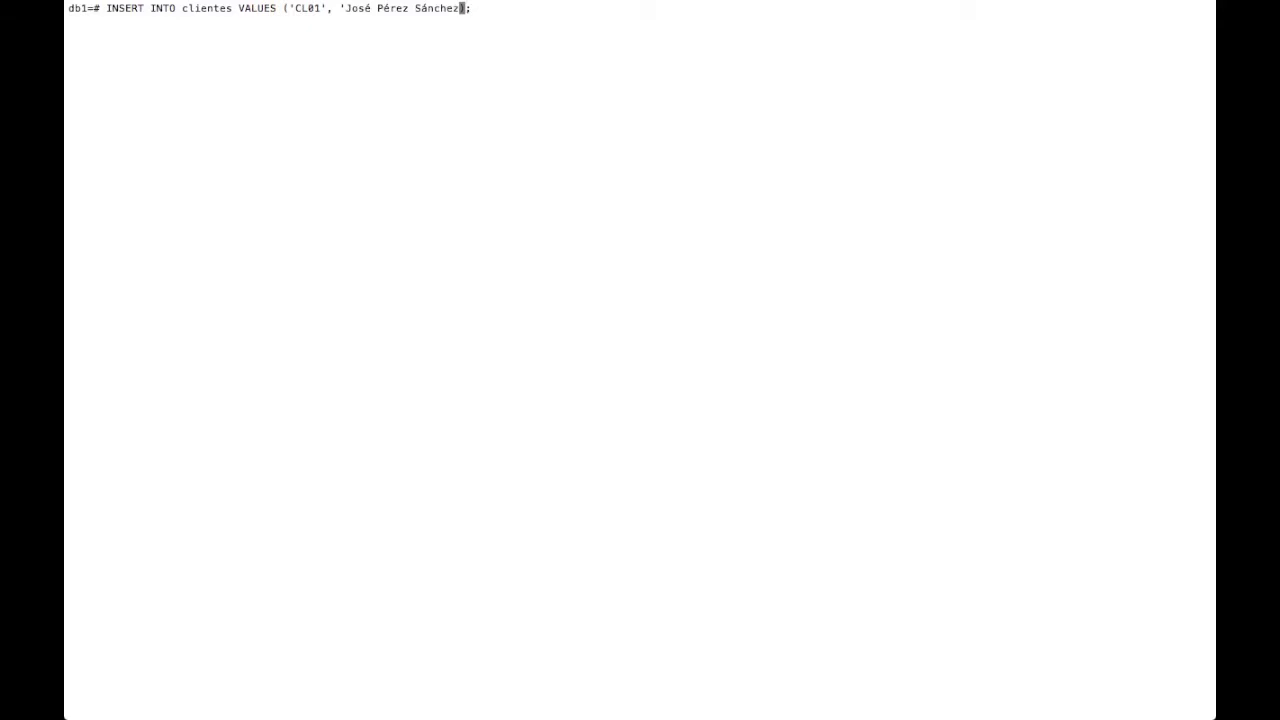
{"action": "type", "text": "',"}
- Add the client's quoted e-mail, 3 orders and 720 paid, then run the insert
{"action": "key", "text": "alt+Tab"}
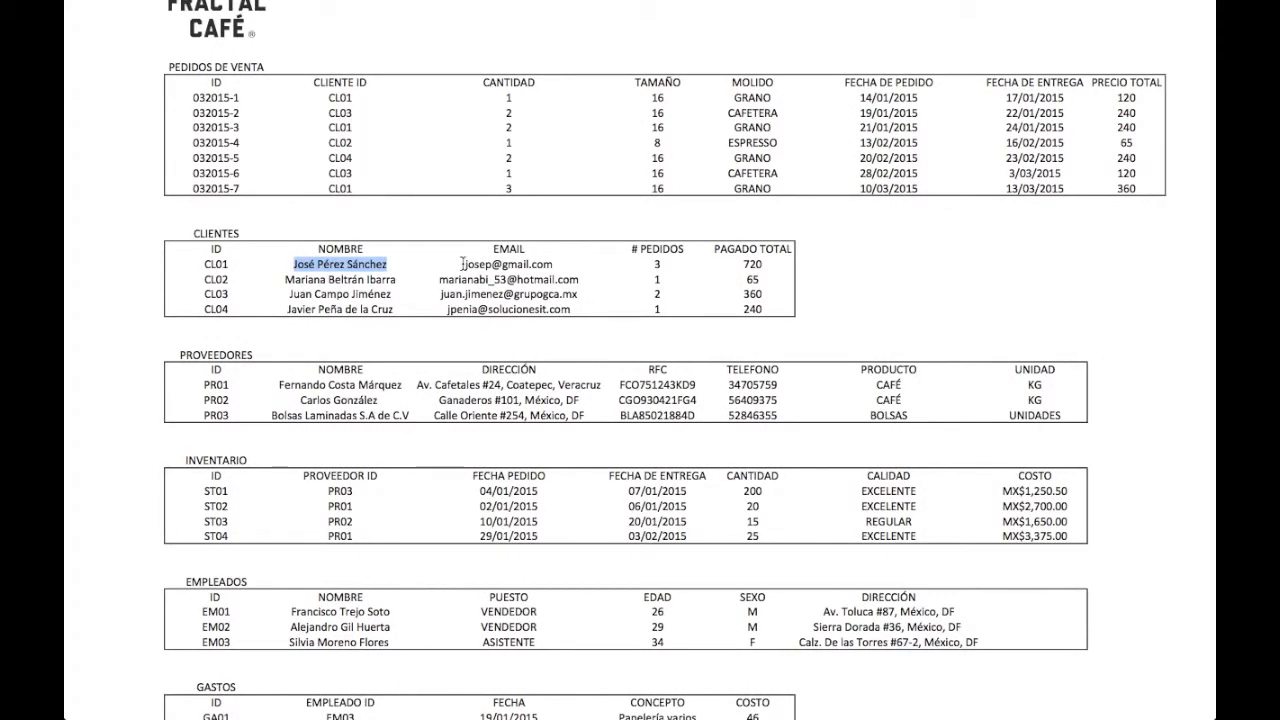
{"action": "left_click_drag", "start_coordinate": [464, 264], "coordinate": [556, 264]}
{"action": "key", "text": "ctrl+c"}
{"action": "key", "text": "alt+Tab"}
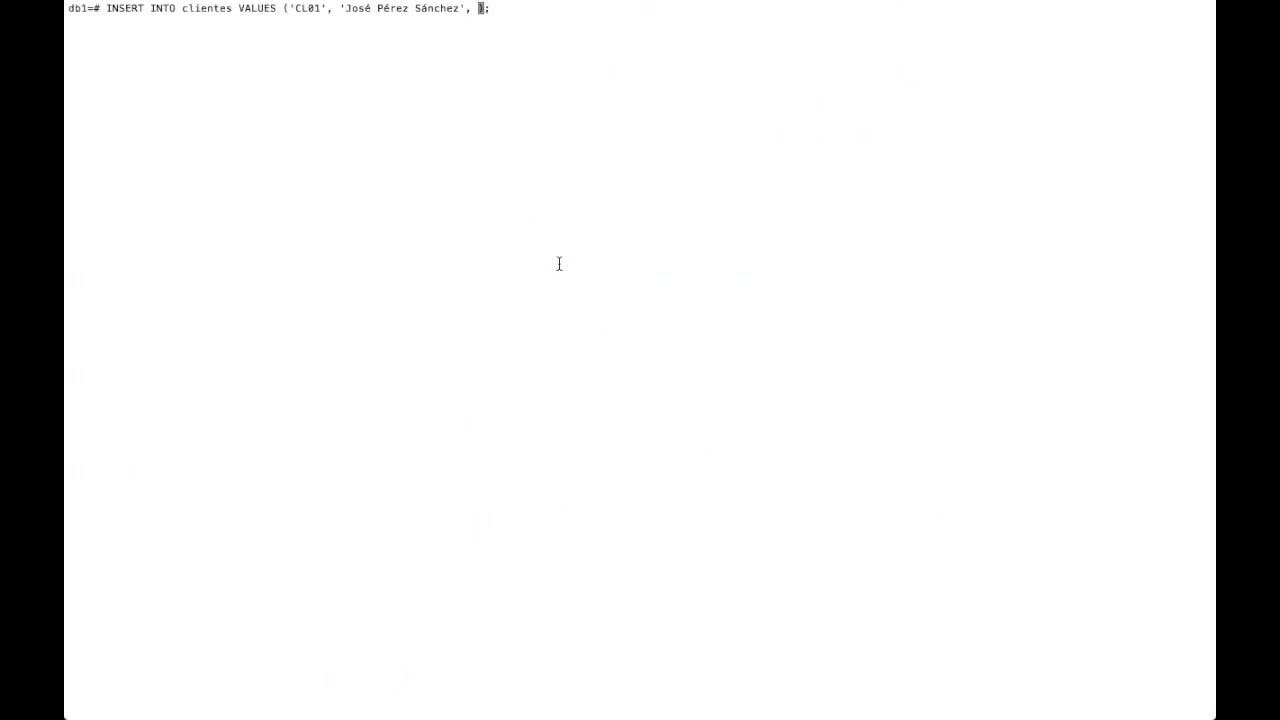
{"action": "type", "text": "'"}
{"action": "key", "text": "ctrl+shift+v"}
{"action": "type", "text": "',"}
{"action": "key", "text": "alt+Tab"}
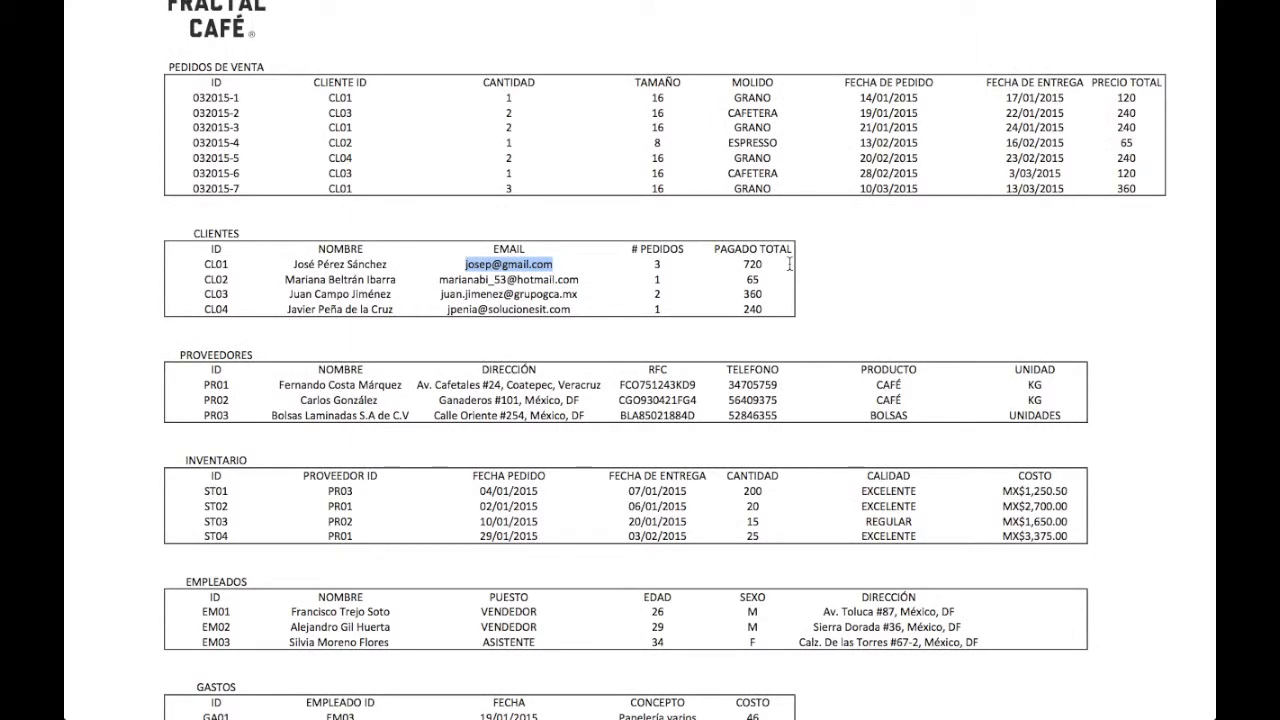
{"action": "key", "text": "alt+Tab"}
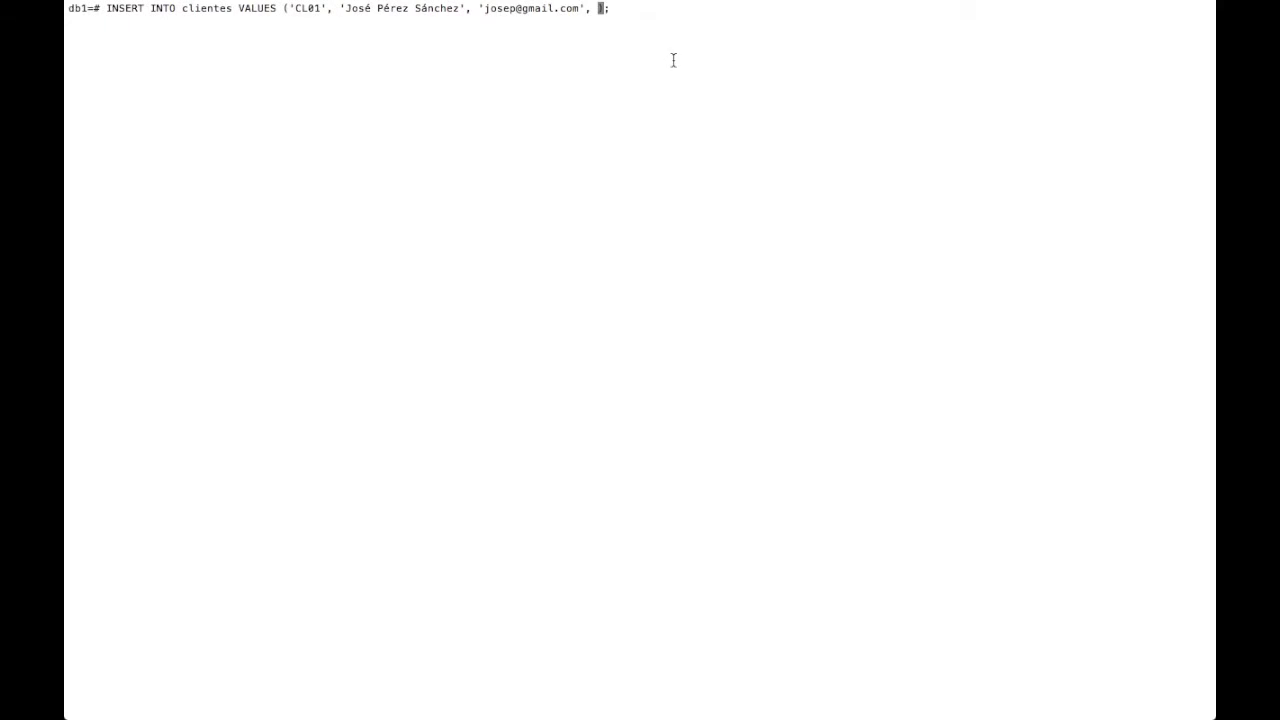
{"action": "type", "text": "3, 720"}
{"action": "key", "text": "Right"}
{"action": "key", "text": "Right"}
{"action": "key", "text": "Return"}
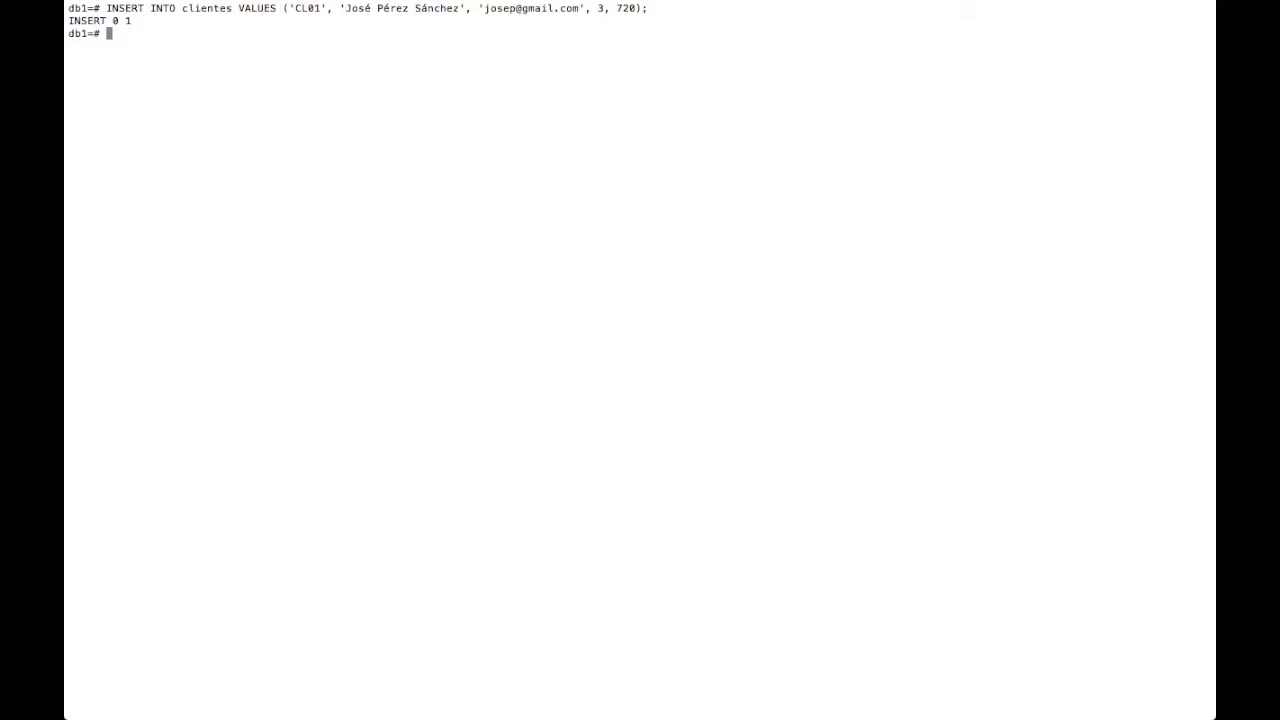
- Run SELECT * FROM clientes; to show the single CL01 row
{"action": "type", "text": "SELECT * FROM clientes ;"}
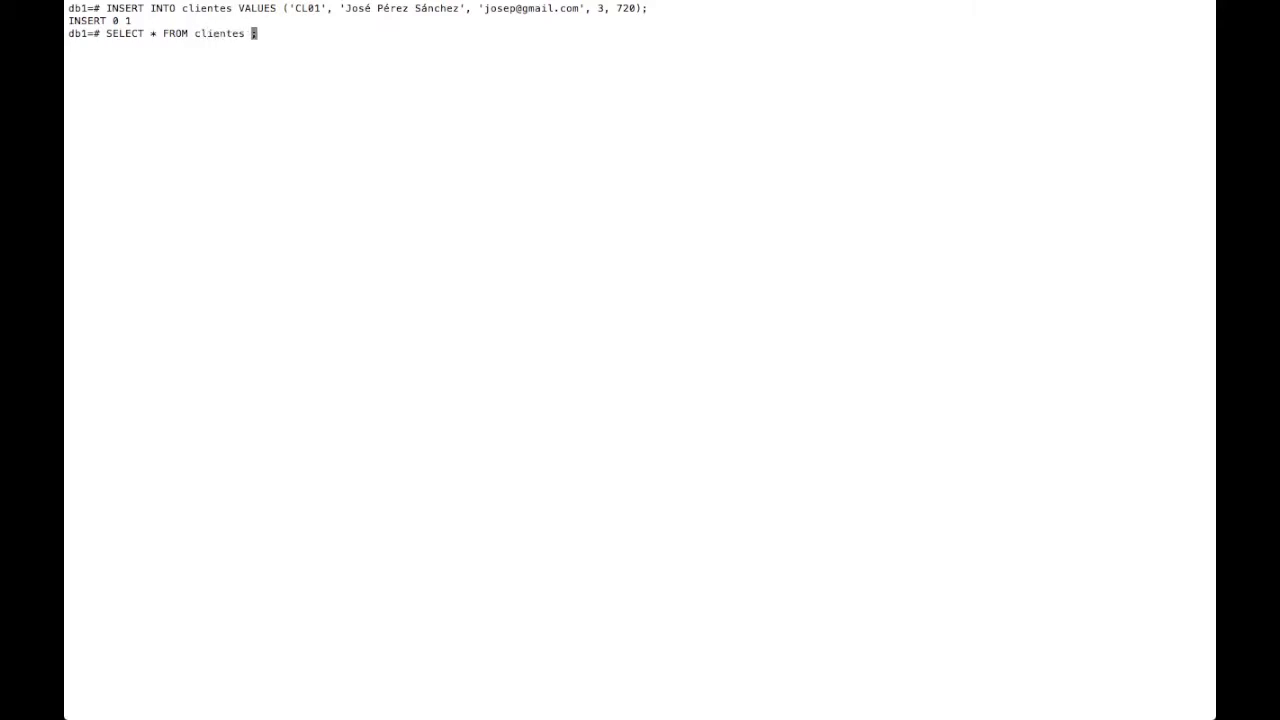
{"action": "key", "text": "BackSpace"}
{"action": "type", "text": ";"}
{"action": "key", "text": "Return"}
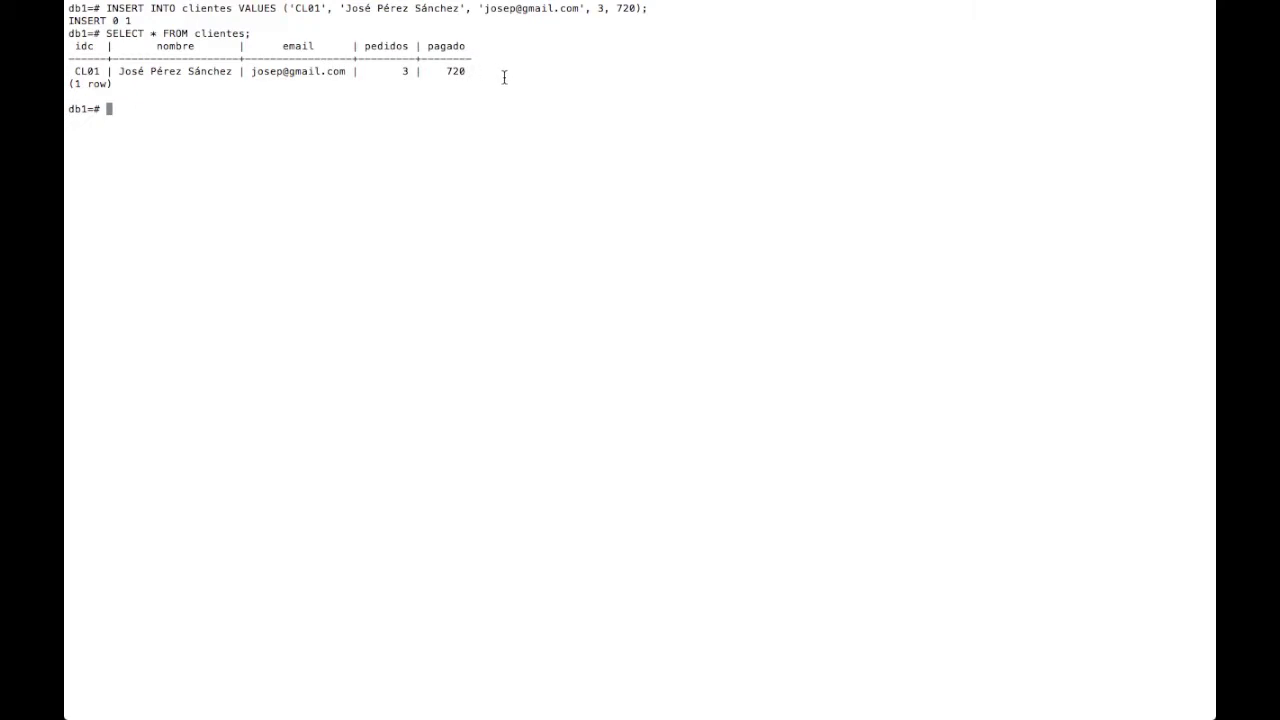
{"action": "left_click_drag", "start_coordinate": [502, 72], "coordinate": [69, 69]}
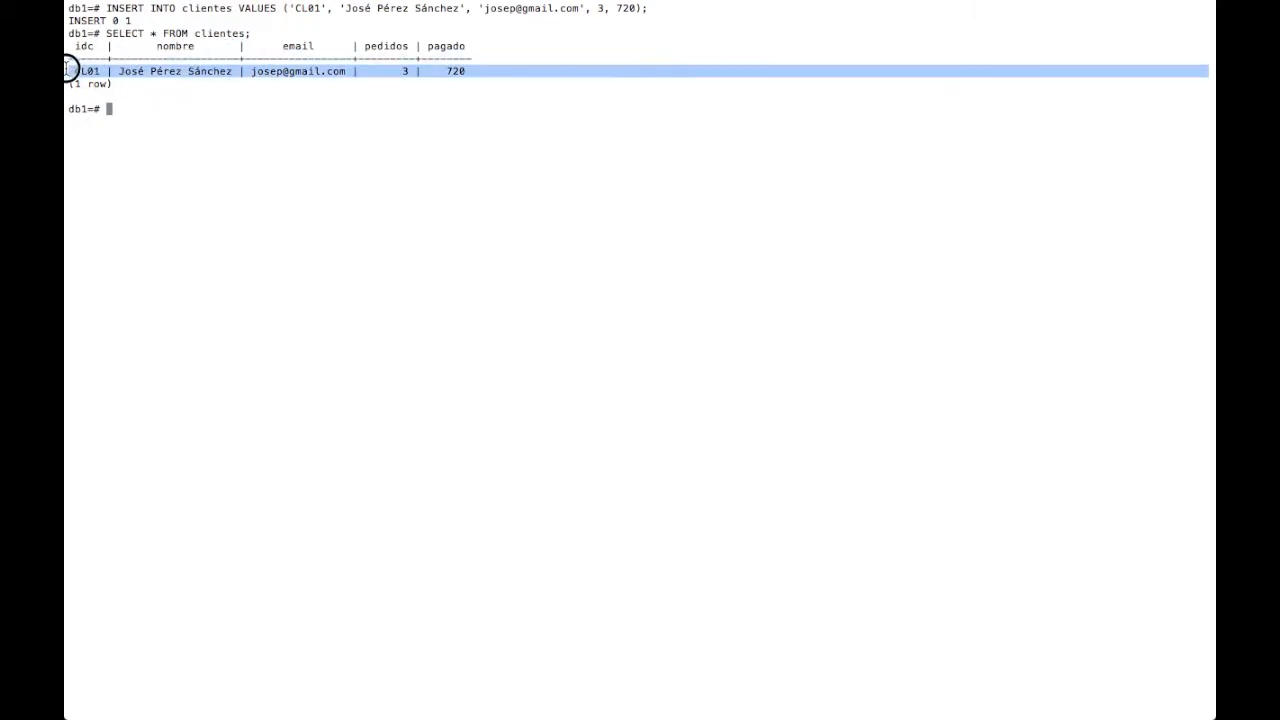
{"action": "left_click", "coordinate": [384, 181]}
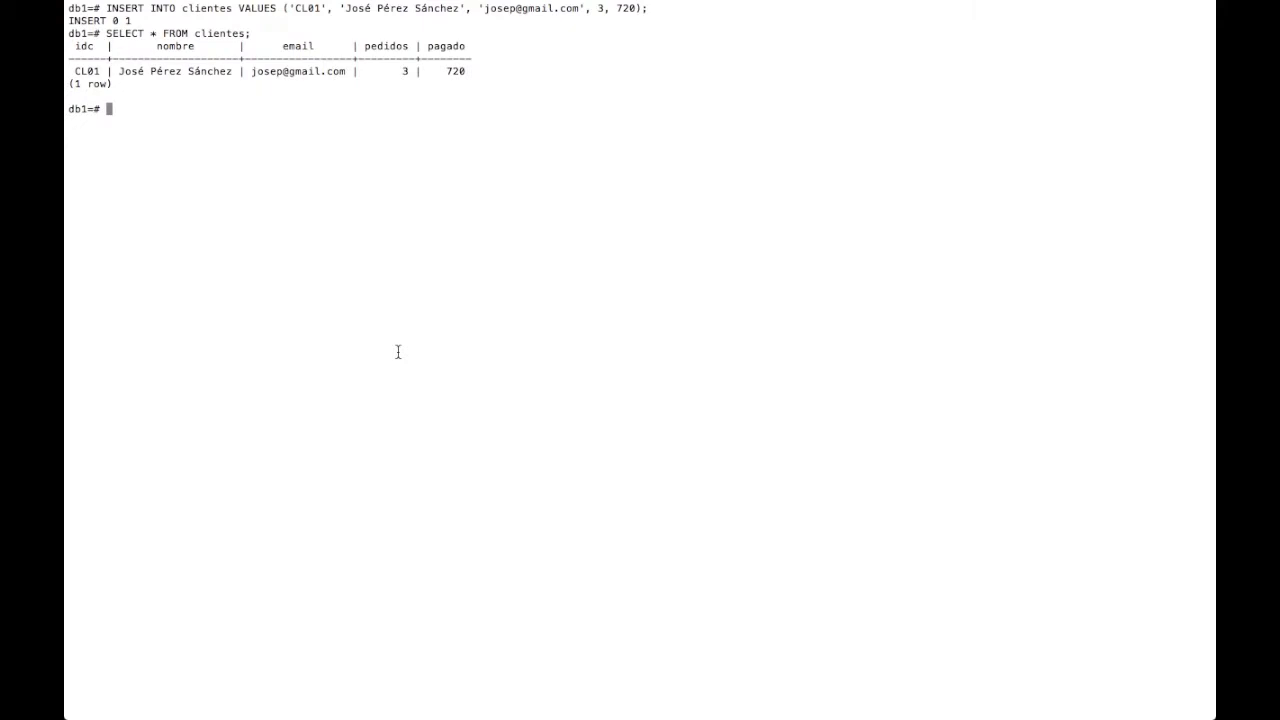
- Recall the clientes insert, clear its old values and add three empty value groups
{"action": "key", "text": "Up"}
{"action": "key", "text": "Up"}
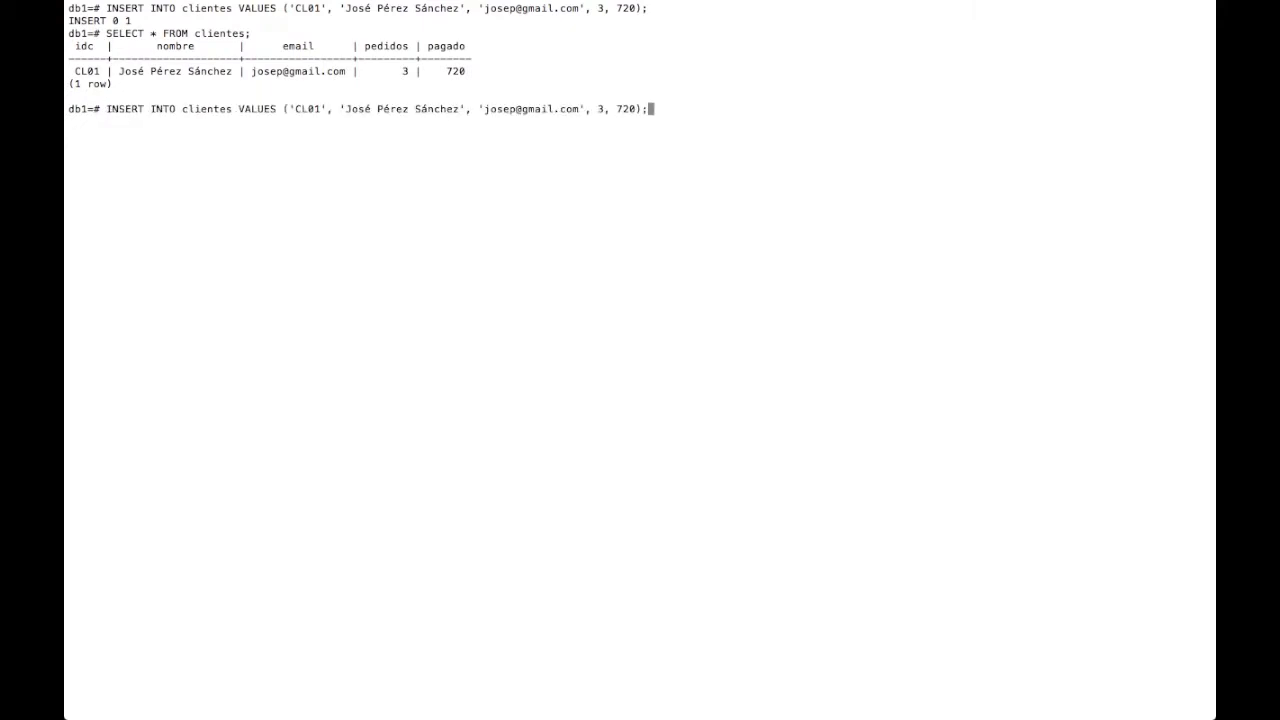
{"action": "key", "text": "Left"}
{"action": "key", "text": "Left"}
{"action": "key", "text": "BackSpace"}
{"action": "key", "text": "BackSpace"}
{"action": "key", "text": "BackSpace"}
{"action": "key", "text": "BackSpace"}
{"action": "key", "text": "BackSpace"}
{"action": "key", "text": "BackSpace"}
{"action": "key", "text": "BackSpace"}
{"action": "key", "text": "BackSpace"}
{"action": "key", "text": "BackSpace"}
{"action": "key", "text": "BackSpace"}
{"action": "key", "text": "BackSpace"}
{"action": "key", "text": "BackSpace"}
{"action": "key", "text": "BackSpace"}
{"action": "key", "text": "BackSpace"}
{"action": "key", "text": "BackSpace"}
{"action": "key", "text": "BackSpace"}
{"action": "key", "text": "BackSpace"}
{"action": "key", "text": "BackSpace"}
{"action": "key", "text": "BackSpace"}
{"action": "key", "text": "BackSpace"}
{"action": "key", "text": "BackSpace"}
{"action": "key", "text": "BackSpace"}
{"action": "key", "text": "BackSpace"}
{"action": "key", "text": "BackSpace"}
{"action": "key", "text": "BackSpace"}
{"action": "key", "text": "BackSpace"}
{"action": "key", "text": "BackSpace"}
{"action": "key", "text": "BackSpace"}
{"action": "key", "text": "BackSpace"}
{"action": "key", "text": "BackSpace"}
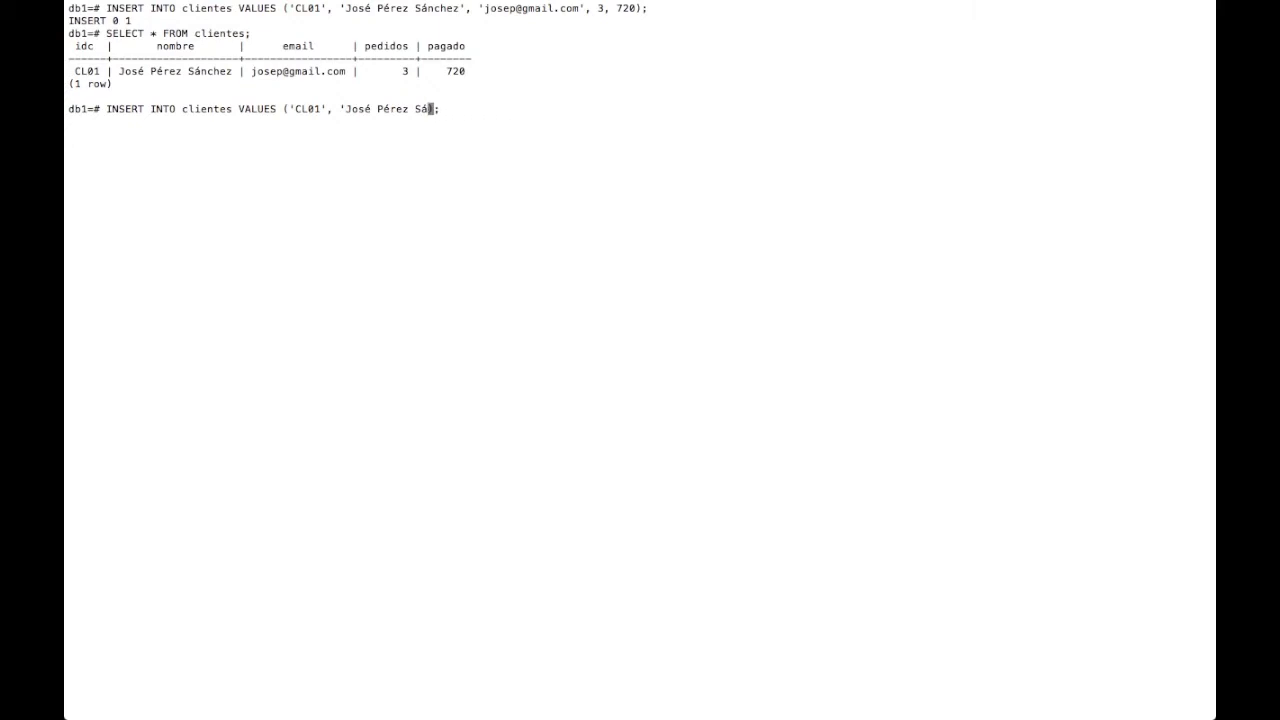
{"action": "key", "text": "BackSpace"}
{"action": "key", "text": "BackSpace"}
{"action": "key", "text": "BackSpace"}
{"action": "key", "text": "BackSpace"}
{"action": "key", "text": "BackSpace"}
{"action": "key", "text": "BackSpace"}
{"action": "key", "text": "BackSpace"}
{"action": "key", "text": "BackSpace"}
{"action": "key", "text": "BackSpace"}
{"action": "key", "text": "BackSpace"}
{"action": "key", "text": "BackSpace"}
{"action": "key", "text": "BackSpace"}
{"action": "key", "text": "BackSpace"}
{"action": "key", "text": "BackSpace"}
{"action": "key", "text": "BackSpace"}
{"action": "key", "text": "BackSpace"}
{"action": "key", "text": "BackSpace"}
{"action": "key", "text": "BackSpace"}
{"action": "key", "text": "BackSpace"}
{"action": "key", "text": "BackSpace"}
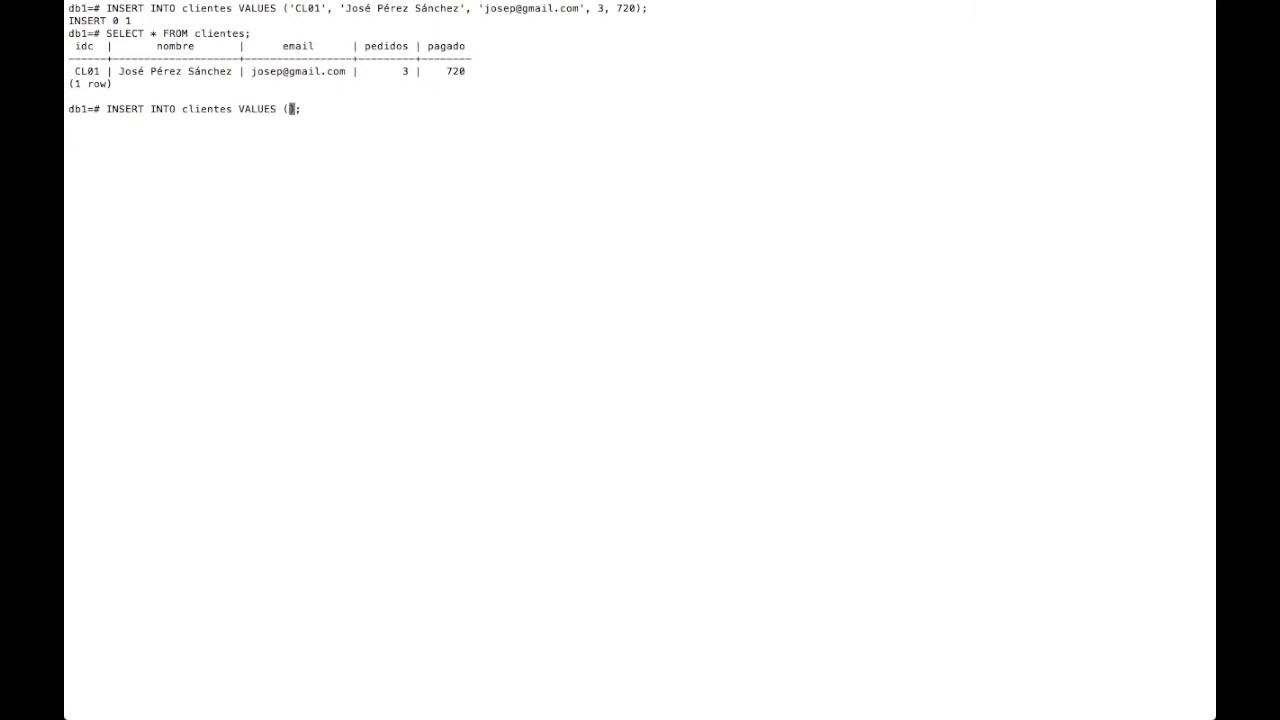
{"action": "key", "text": "Right"}
{"action": "key", "text": "Delete"}
{"action": "type", "text": ",(),(),();"}
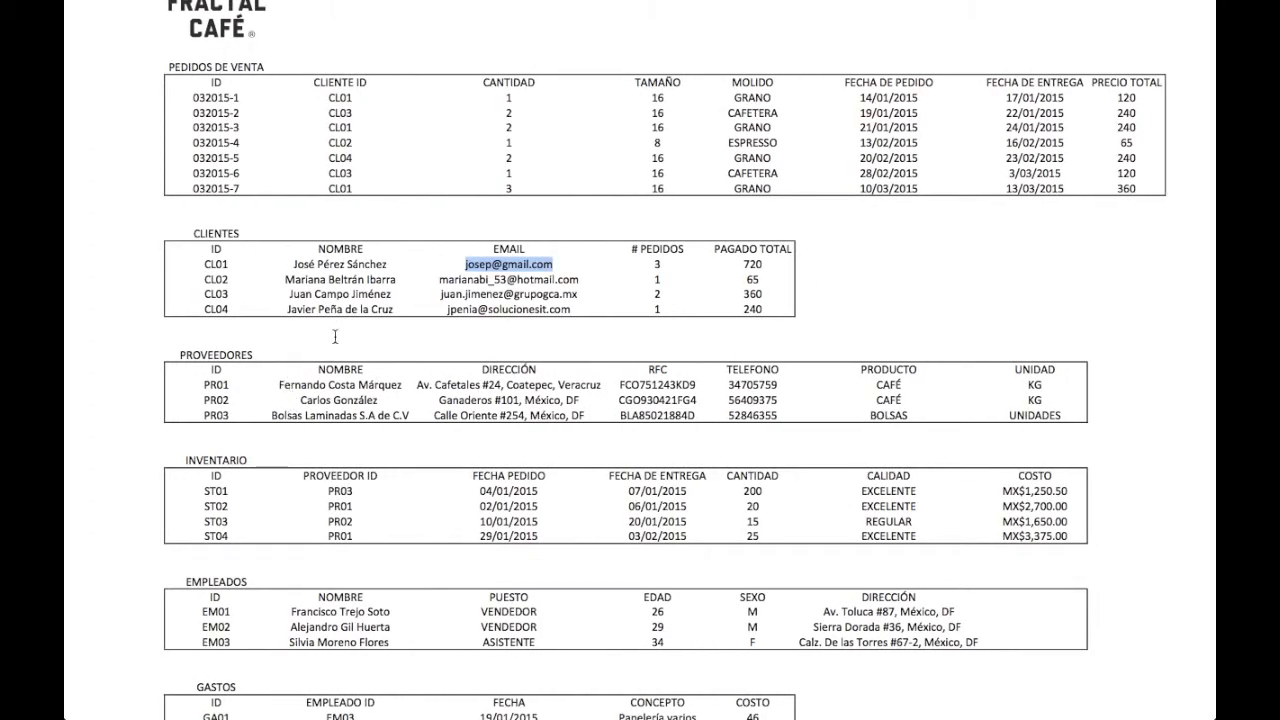
- Fill the first group with quoted 'CL02' and the second client's full name
{"action": "left_click_drag", "start_coordinate": [230, 281], "coordinate": [203, 282]}
{"action": "key", "text": "ctrl+c"}
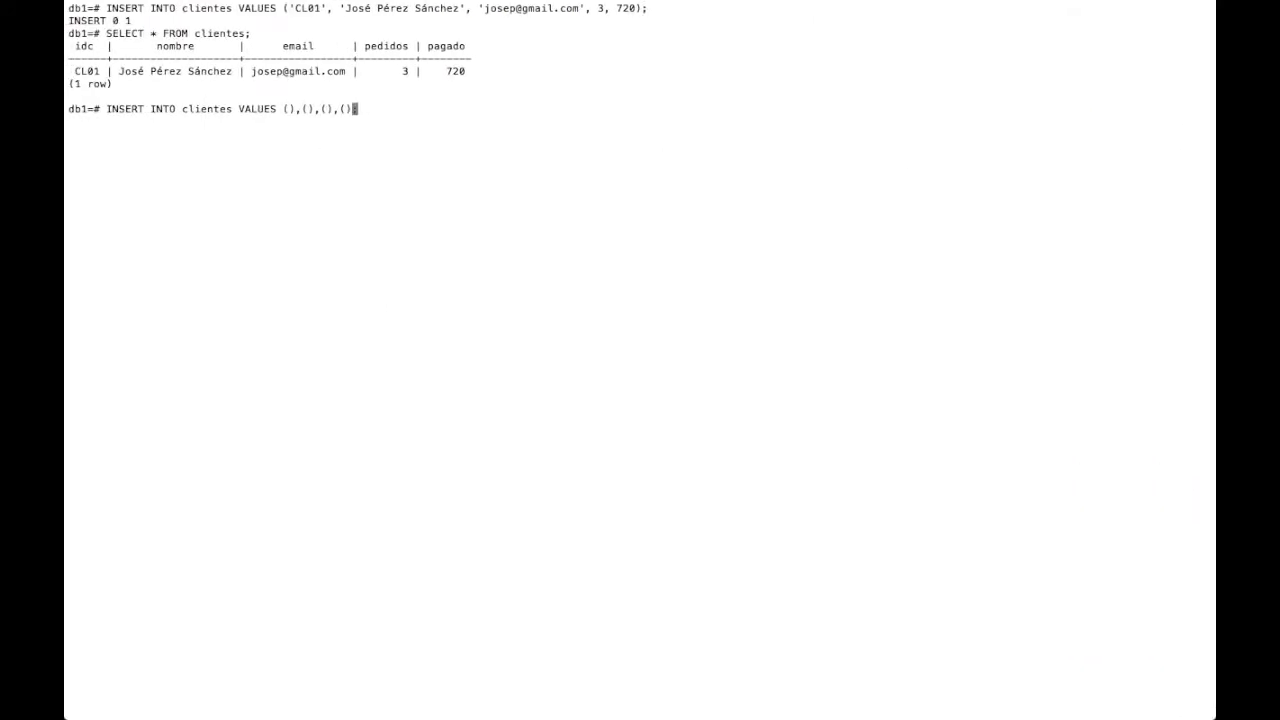
{"action": "key", "text": "Left"}
{"action": "key", "text": "Left"}
{"action": "key", "text": "Left"}
{"action": "key", "text": "Left"}
{"action": "key", "text": "Left"}
{"action": "key", "text": "Left"}
{"action": "key", "text": "Left"}
{"action": "key", "text": "Left"}
{"action": "key", "text": "Left"}
{"action": "key", "text": "Left"}
{"action": "type", "text": "'"}
{"action": "key", "text": "ctrl+shift+v"}
{"action": "type", "text": "',"}
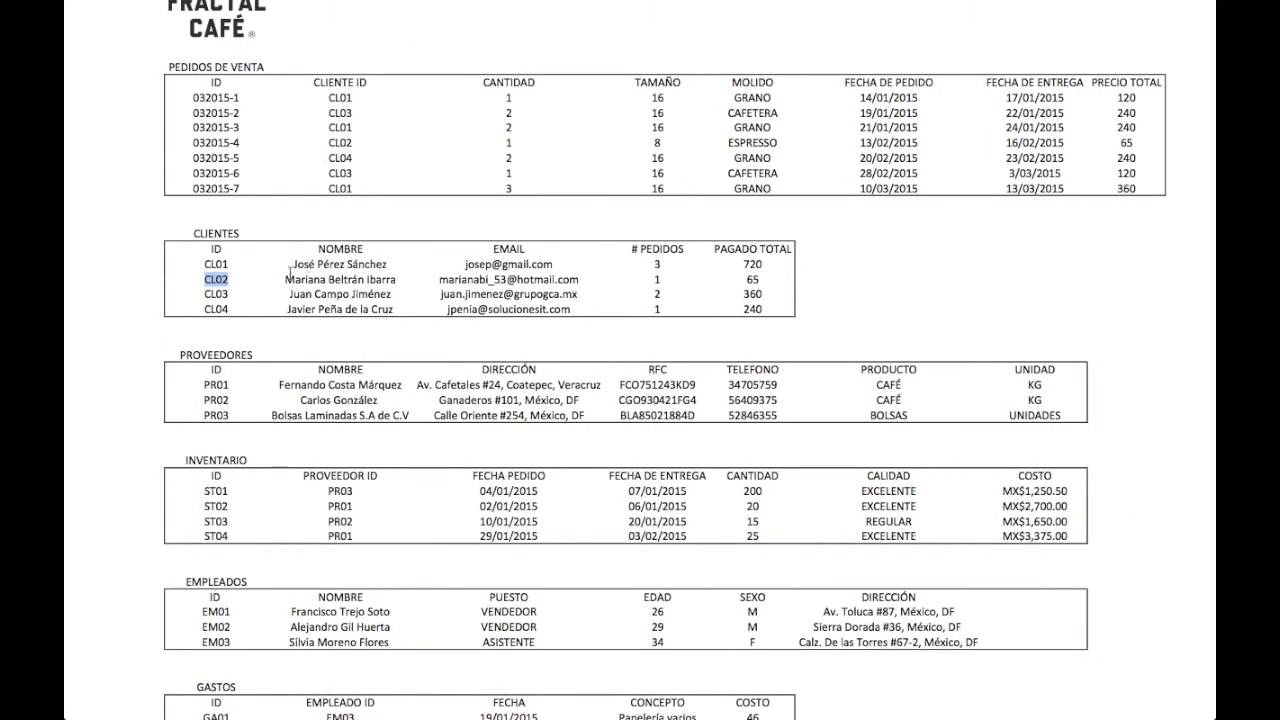
{"action": "left_click_drag", "start_coordinate": [288, 278], "coordinate": [409, 279]}
{"action": "key", "text": "ctrl+c"}
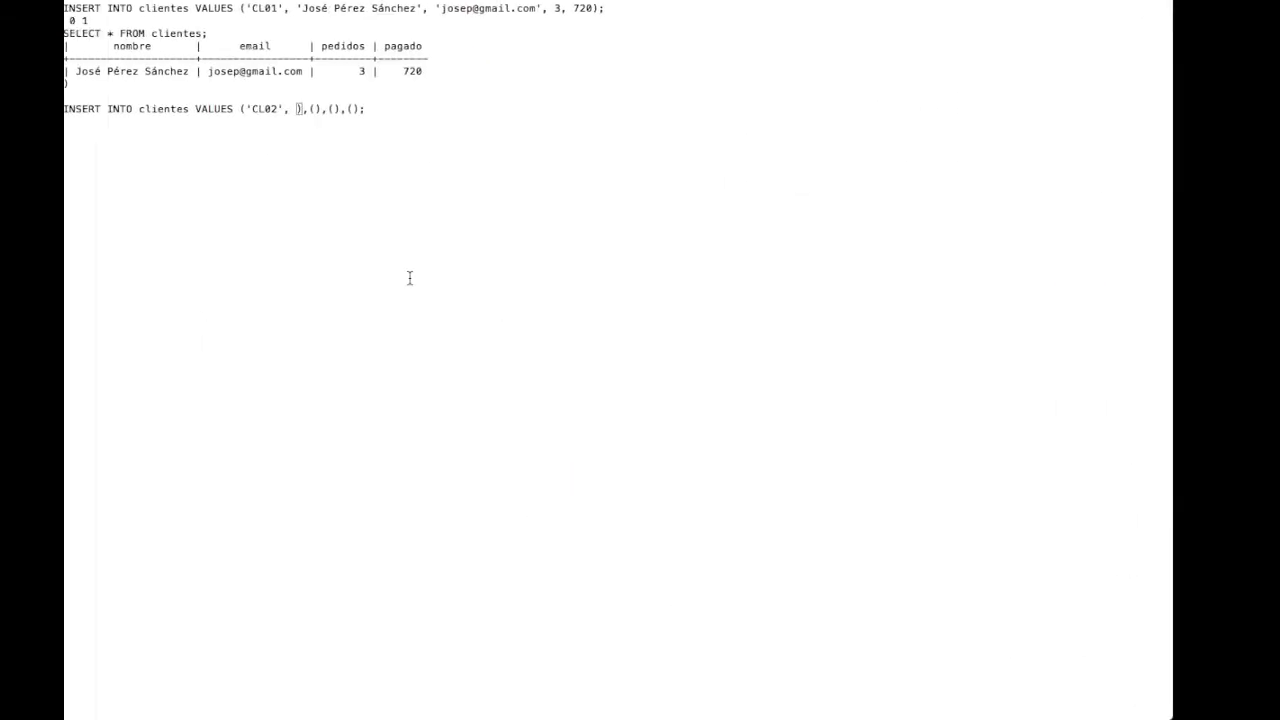
{"action": "type", "text": "'"}
{"action": "key", "text": "ctrl+v"}
{"action": "type", "text": "',"}
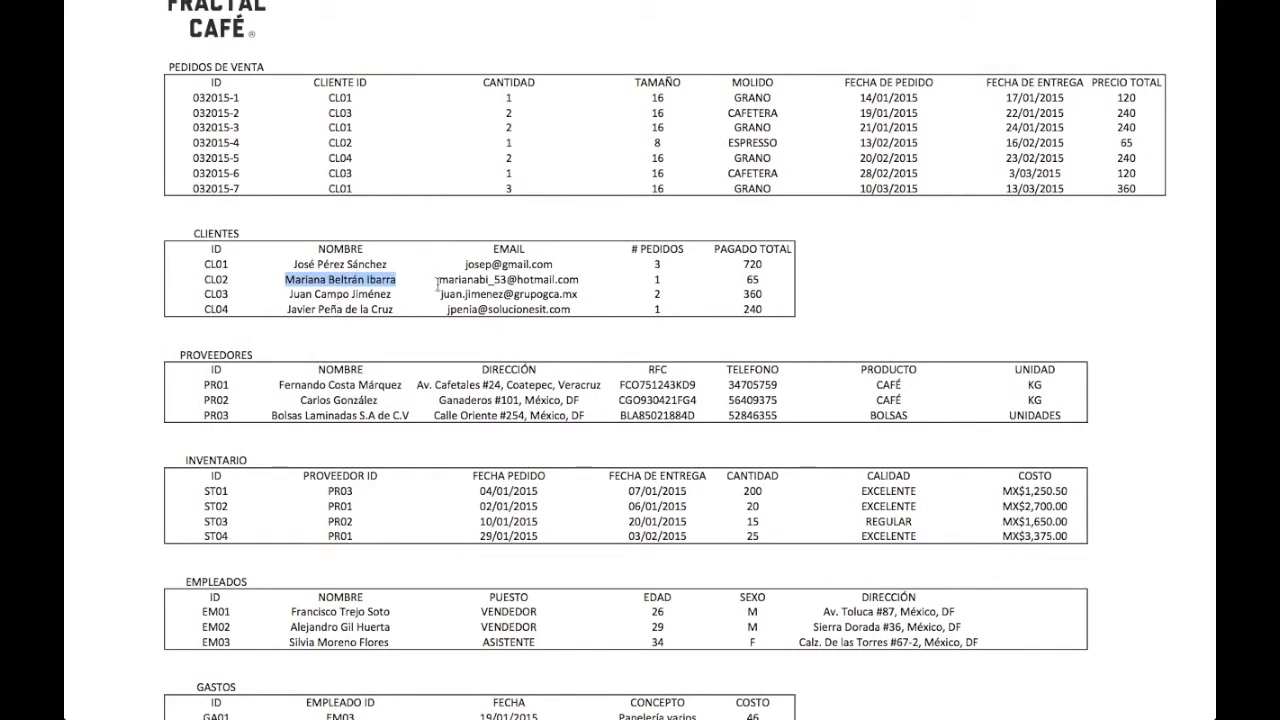
- Complete the CL02 row with its quoted e-mail, 1 order and 65 paid
{"action": "left_click_drag", "start_coordinate": [582, 280], "coordinate": [429, 281]}
{"action": "key", "text": "super+c"}
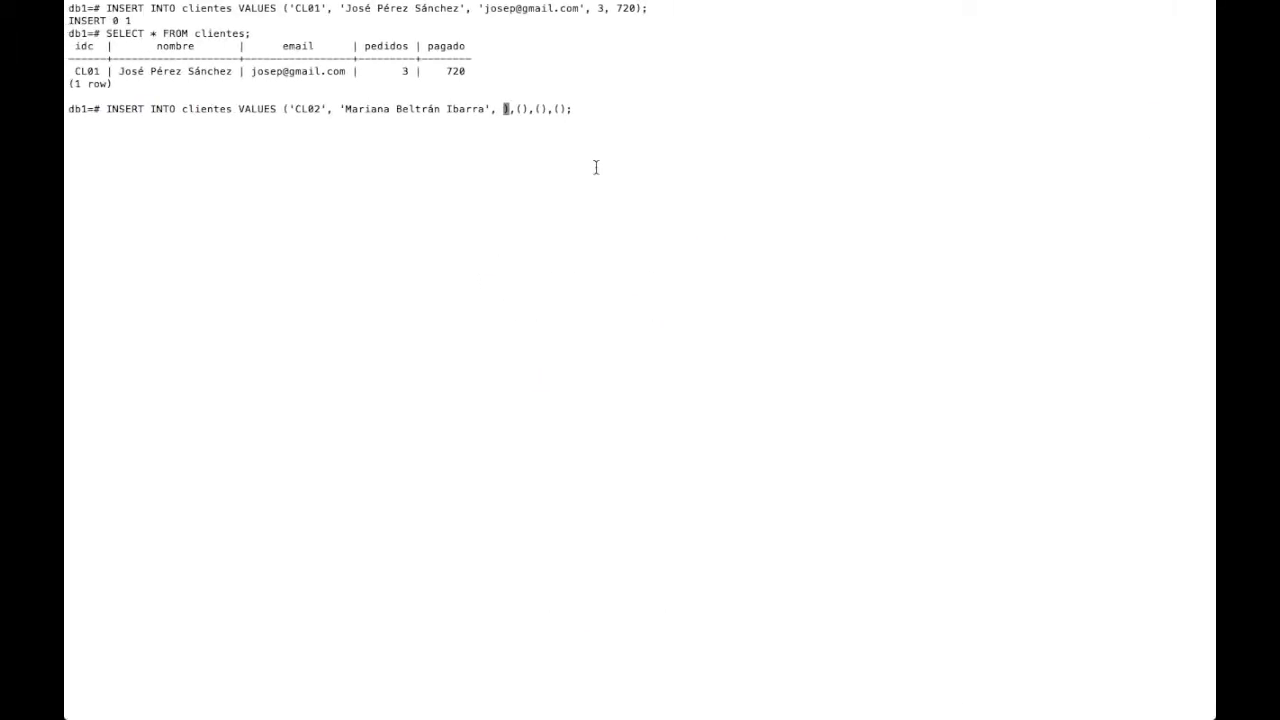
{"action": "type", "text": "'"}
{"action": "key", "text": "super+v"}
{"action": "type", "text": "',"}
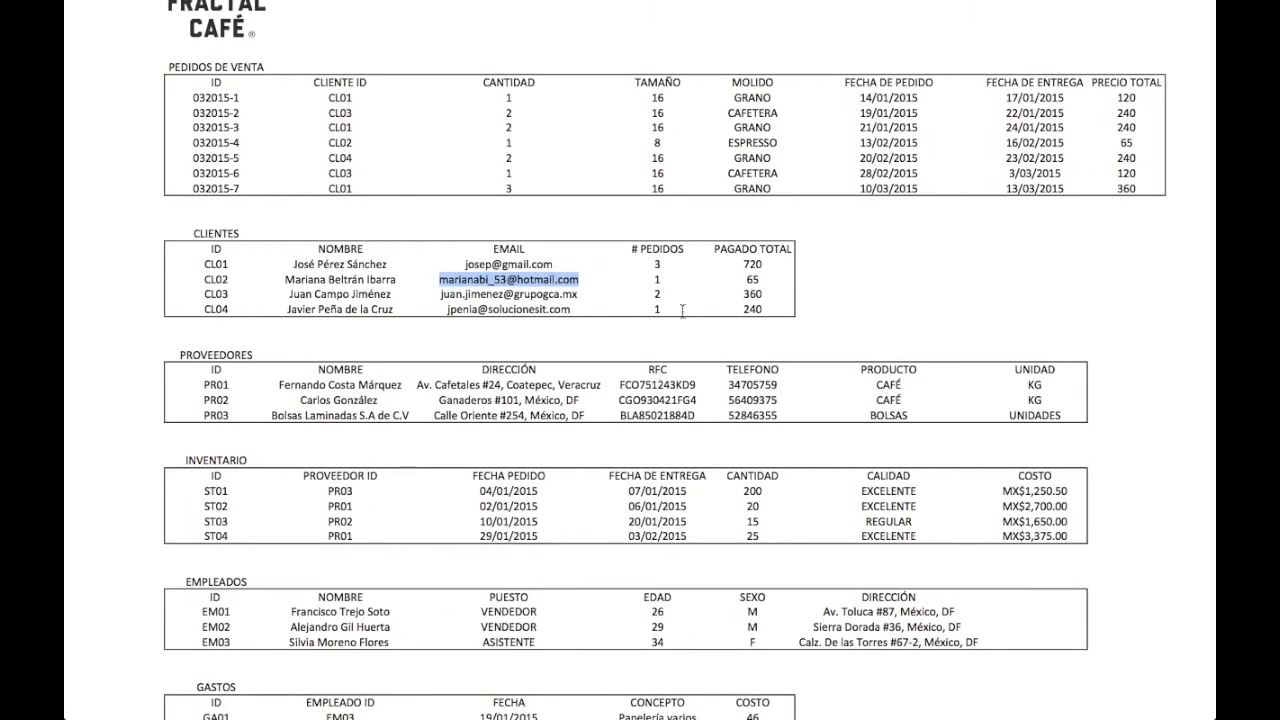
{"action": "double_click", "coordinate": [656, 281]}
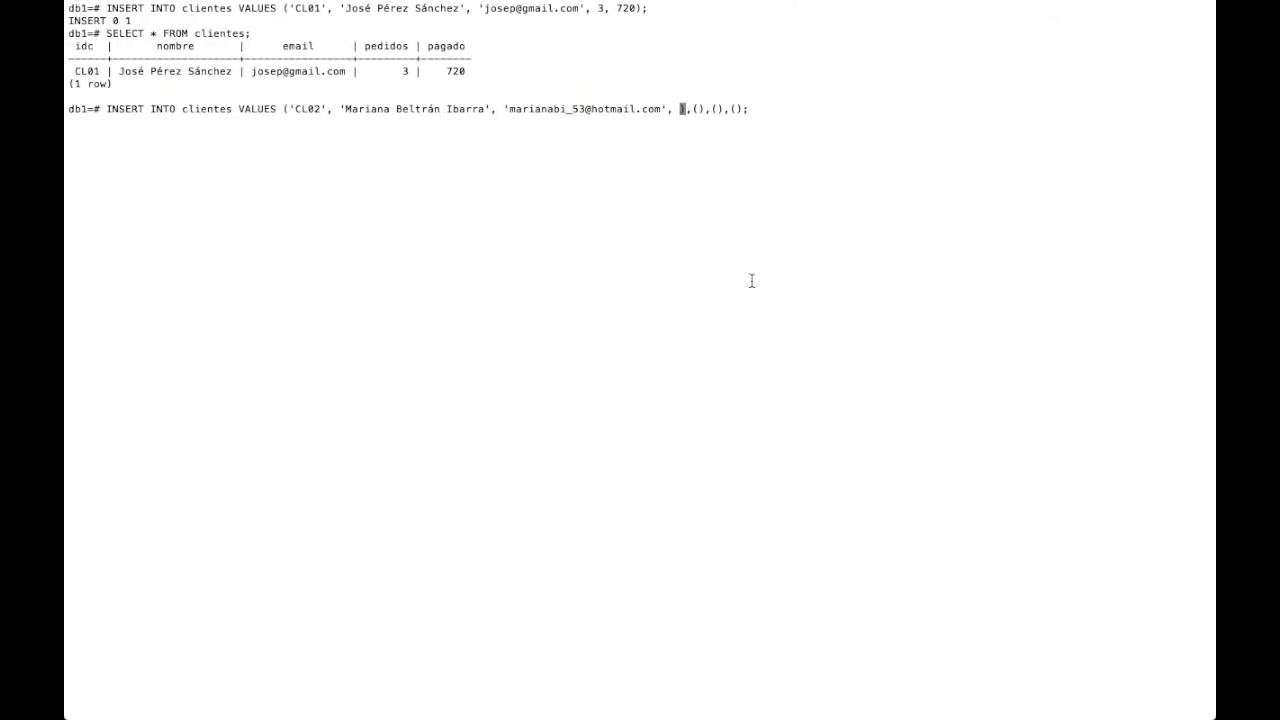
{"action": "type", "text": "1, 65"}
{"action": "key", "text": "Right"}
{"action": "key", "text": "Right"}
{"action": "key", "text": "Right"}
{"action": "key", "text": "Left"}
{"action": "key", "text": "Right"}
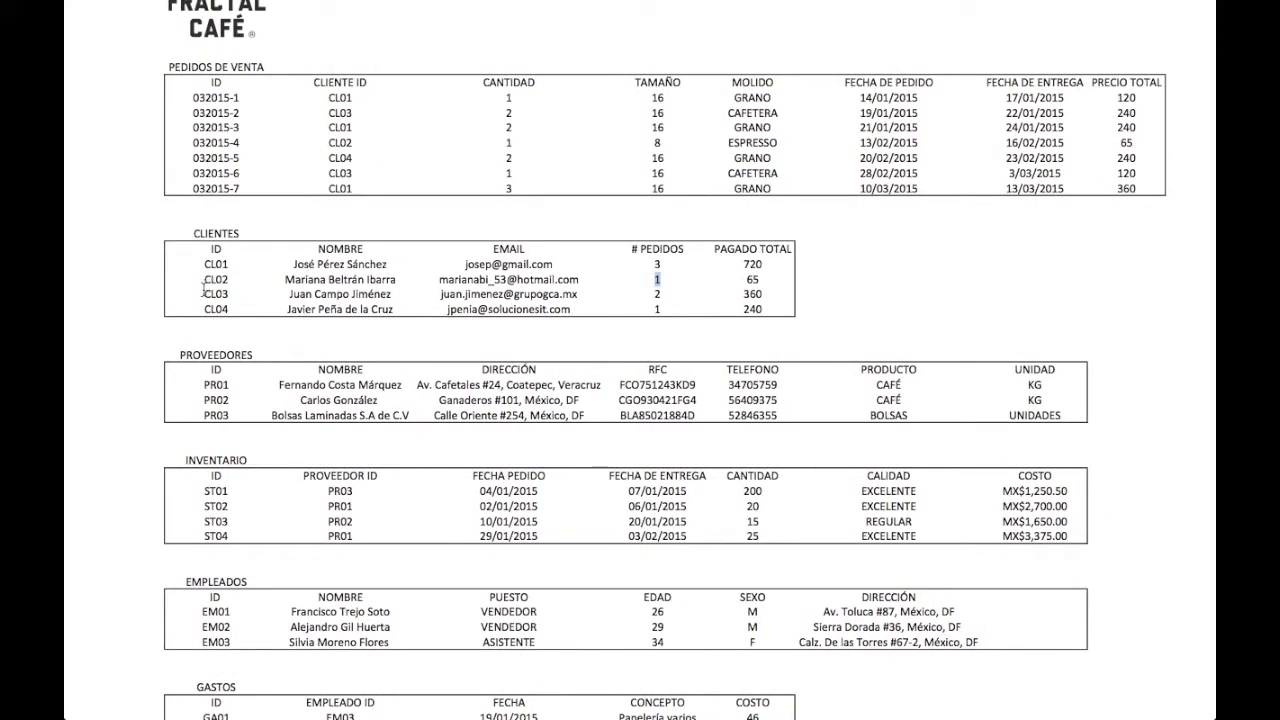
- Start the CL03 row with its ID and the third customer's name
{"action": "double_click", "coordinate": [212, 294]}
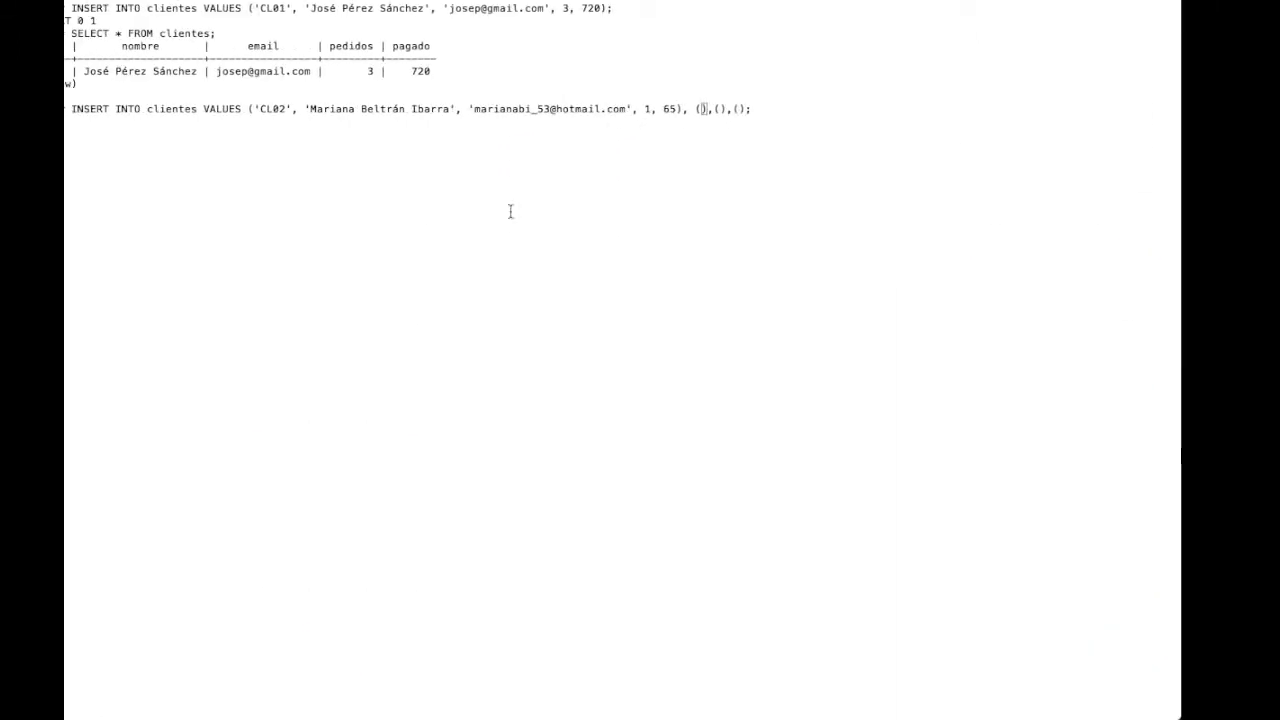
{"action": "type", "text": "'CL03',"}
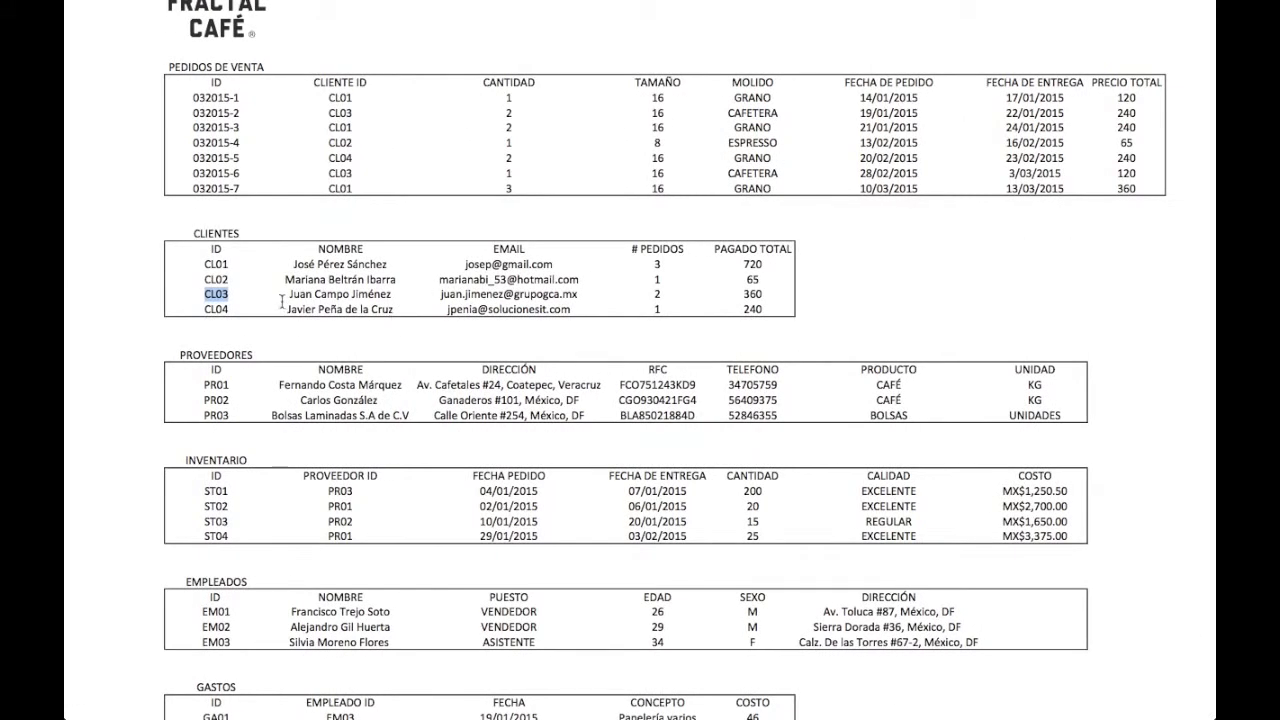
{"action": "left_click_drag", "start_coordinate": [370, 294], "coordinate": [398, 294]}
{"action": "key", "text": "super+c"}
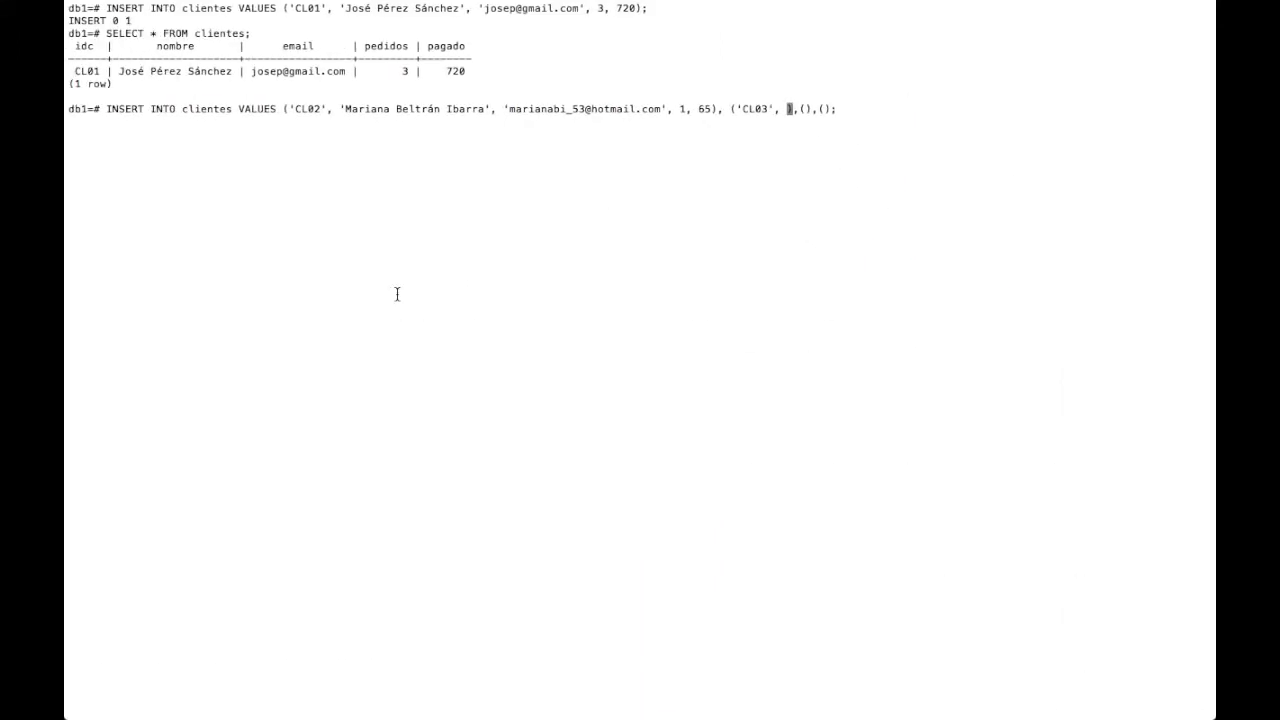
{"action": "type", "text": "'"}
{"action": "key", "text": "super+v"}
{"action": "type", "text": "',"}
- Complete the CL03 row with its e-mail, 2 orders and 360 paid
{"action": "key", "text": "ctrl+Right"}
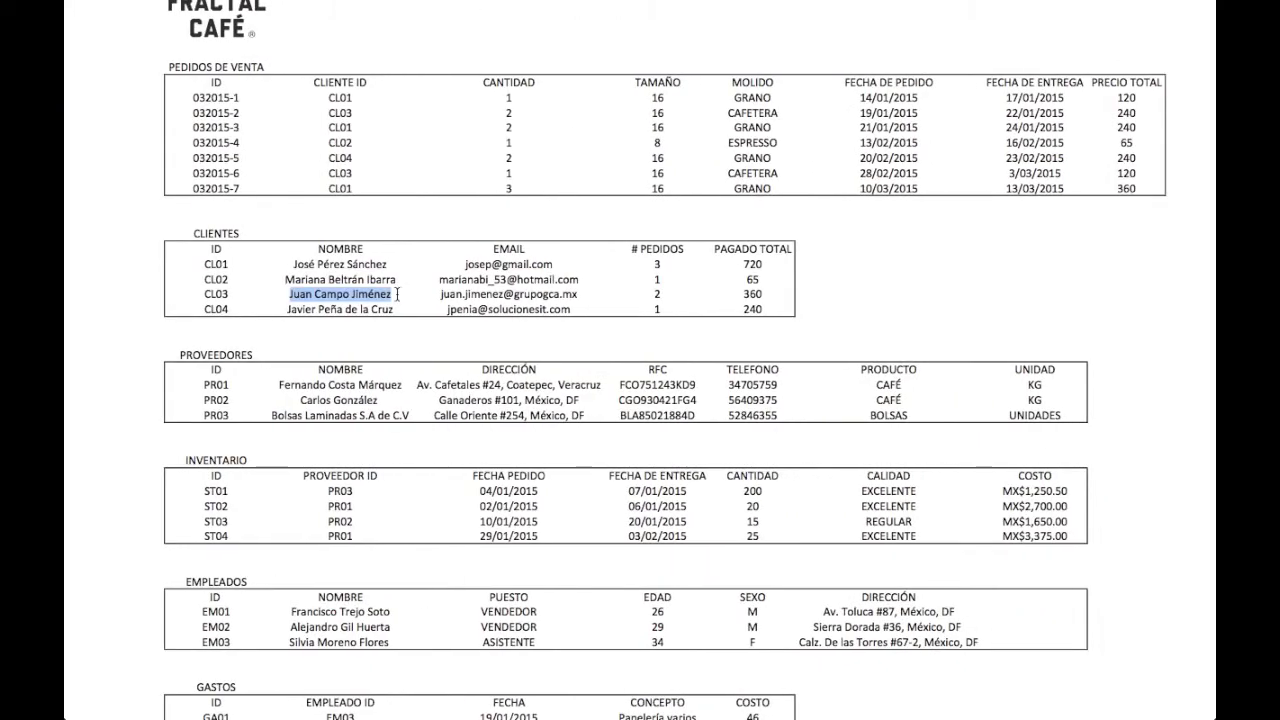
{"action": "left_click_drag", "start_coordinate": [438, 294], "coordinate": [586, 294]}
{"action": "key", "text": "super+c"}
{"action": "key", "text": "ctrl+Left"}
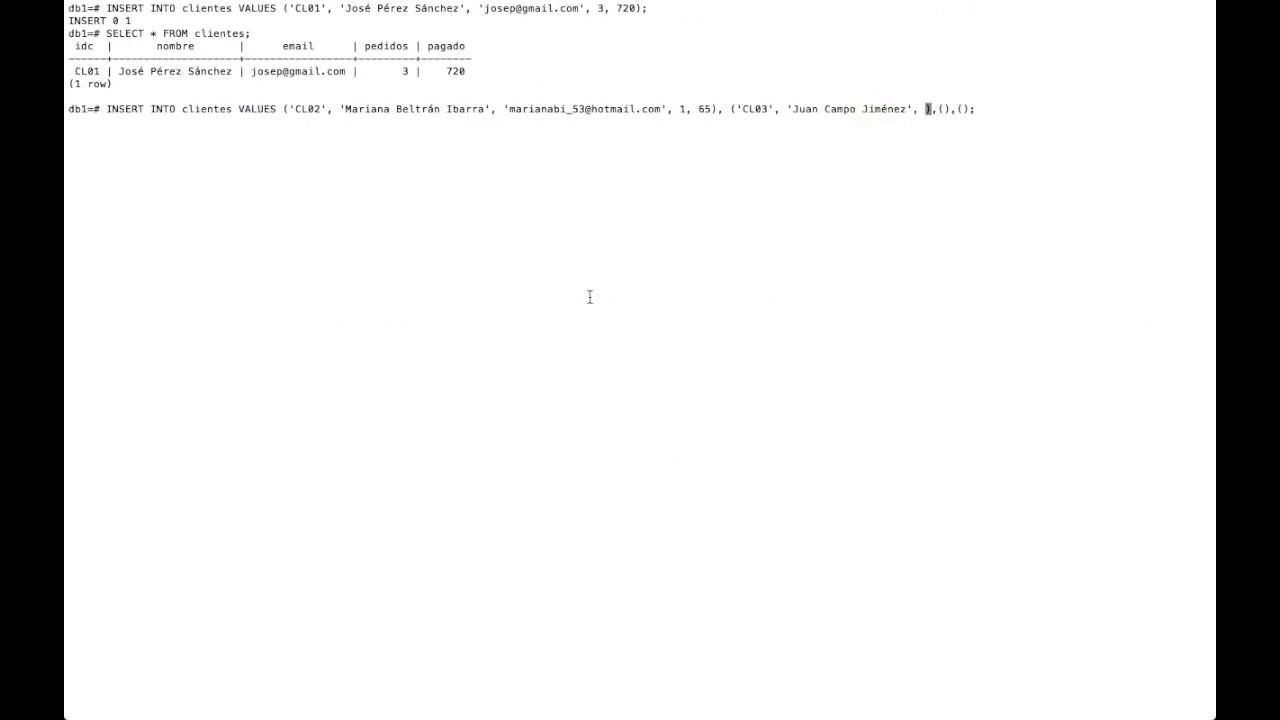
{"action": "type", "text": "'"}
{"action": "key", "text": "super+v"}
{"action": "type", "text": "'"}
{"action": "key", "text": "Right"}
{"action": "key", "text": "Right"}
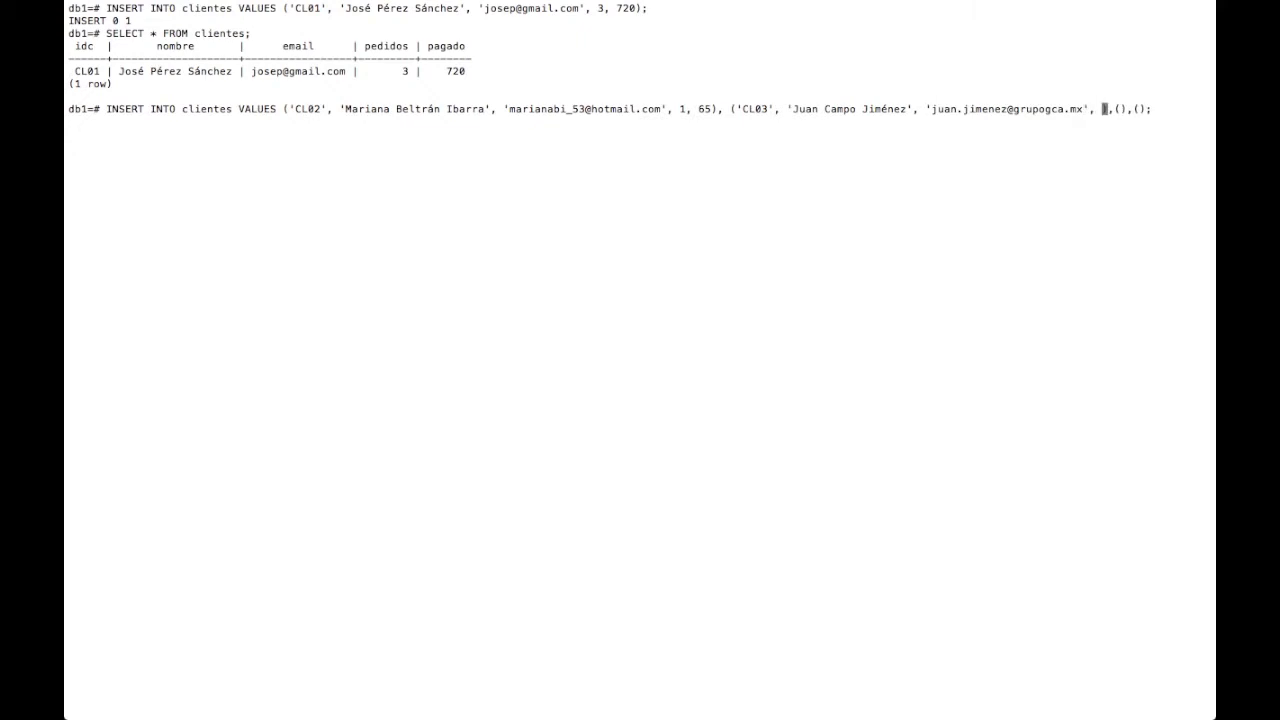
{"action": "key", "text": "ctrl+Right"}
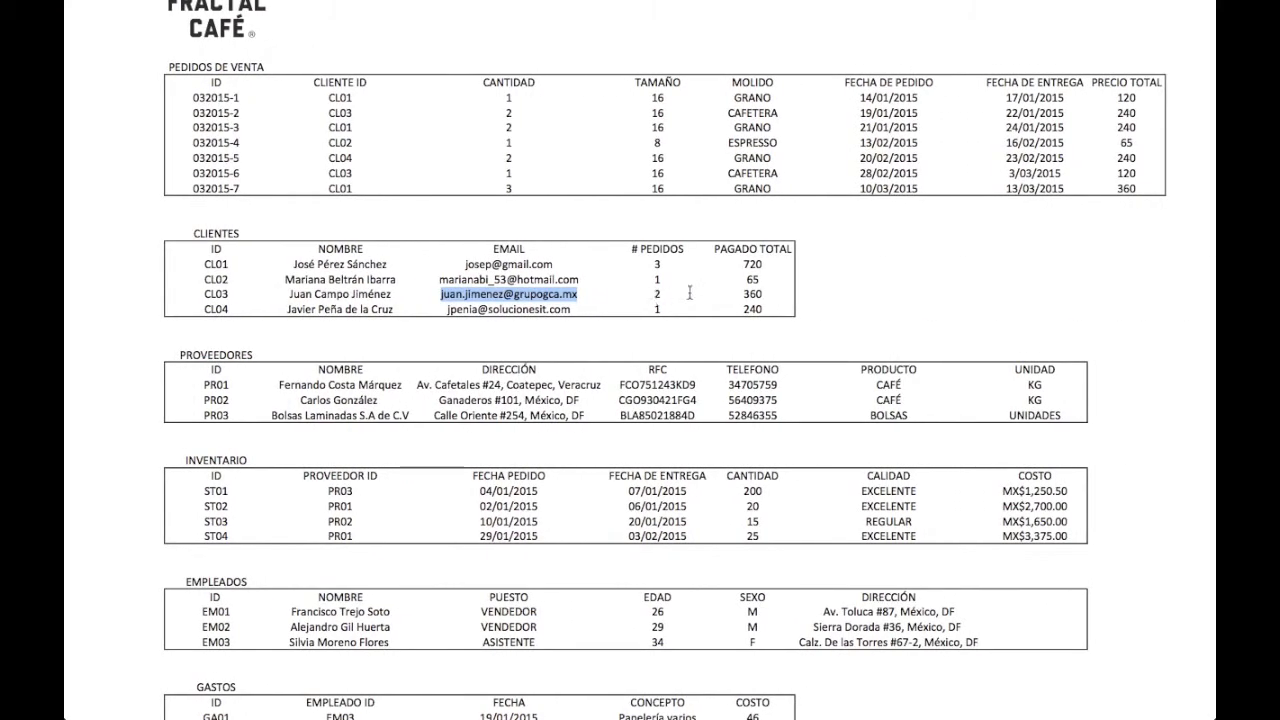
{"action": "key", "text": "ctrl+Left"}
{"action": "type", "text": "2"}
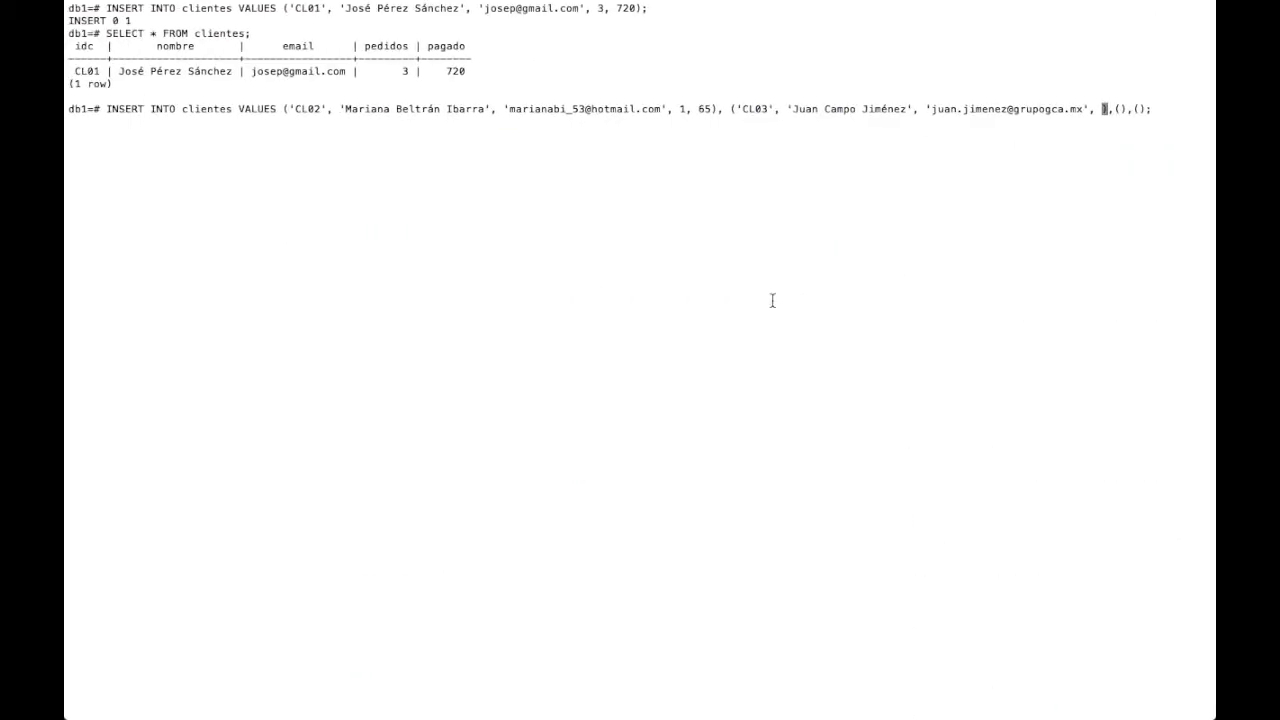
{"action": "type", "text": ", 369"}
{"action": "key", "text": "BackSpace"}
{"action": "type", "text": "0"}
- Remove the surplus empty group and enter the quoted ID 'CL04' in the last group
{"action": "key", "text": "ctrl+Right"}
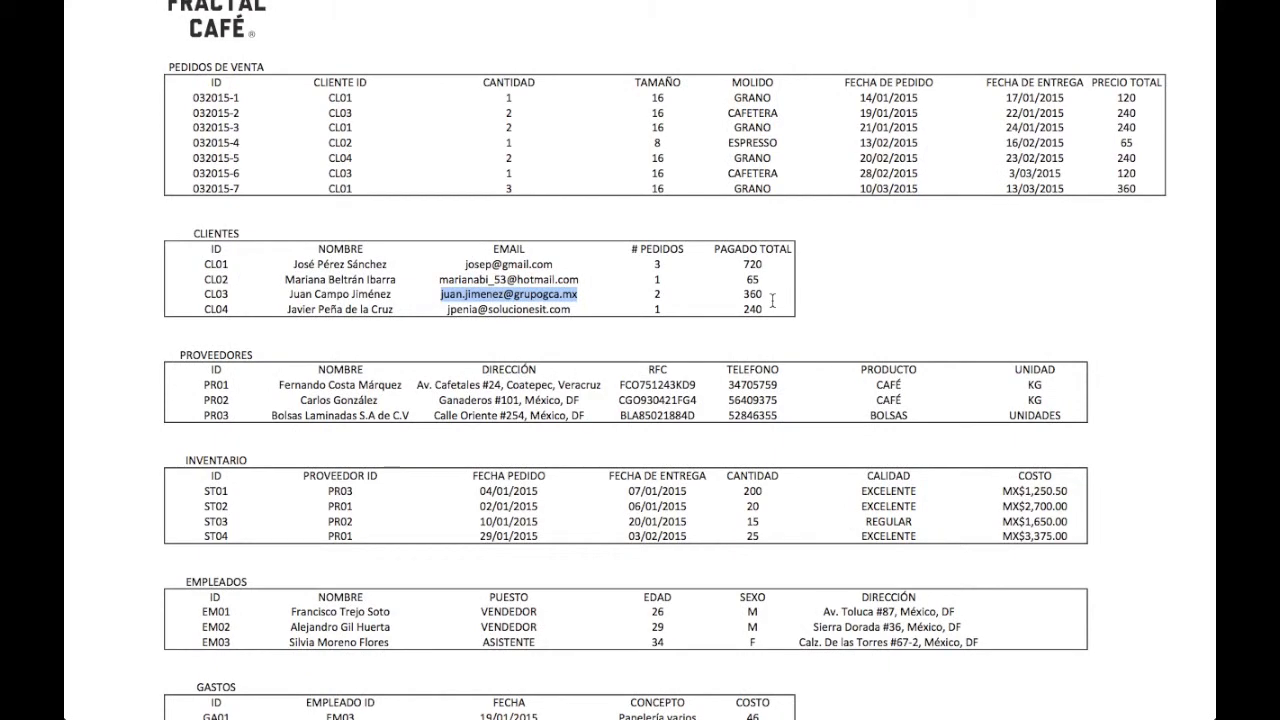
{"action": "left_click", "coordinate": [202, 309]}
{"action": "left_click_drag", "start_coordinate": [202, 309], "coordinate": [230, 309]}
{"action": "key", "text": "super+c"}
{"action": "key", "text": "ctrl+Left"}
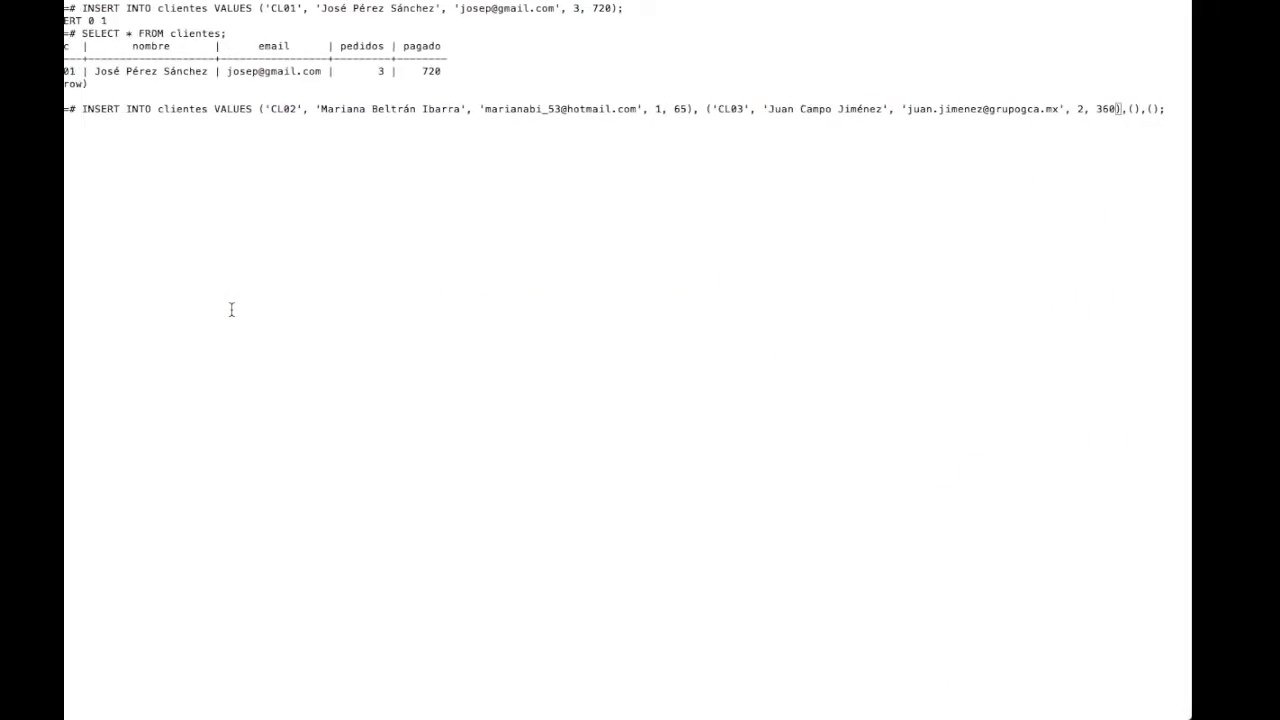
{"action": "key", "text": "Right"}
{"action": "key", "text": "Right"}
{"action": "key", "text": "Right"}
{"action": "key", "text": "Right"}
{"action": "key", "text": "Right"}
{"action": "key", "text": "Right"}
{"action": "key", "text": "Right"}
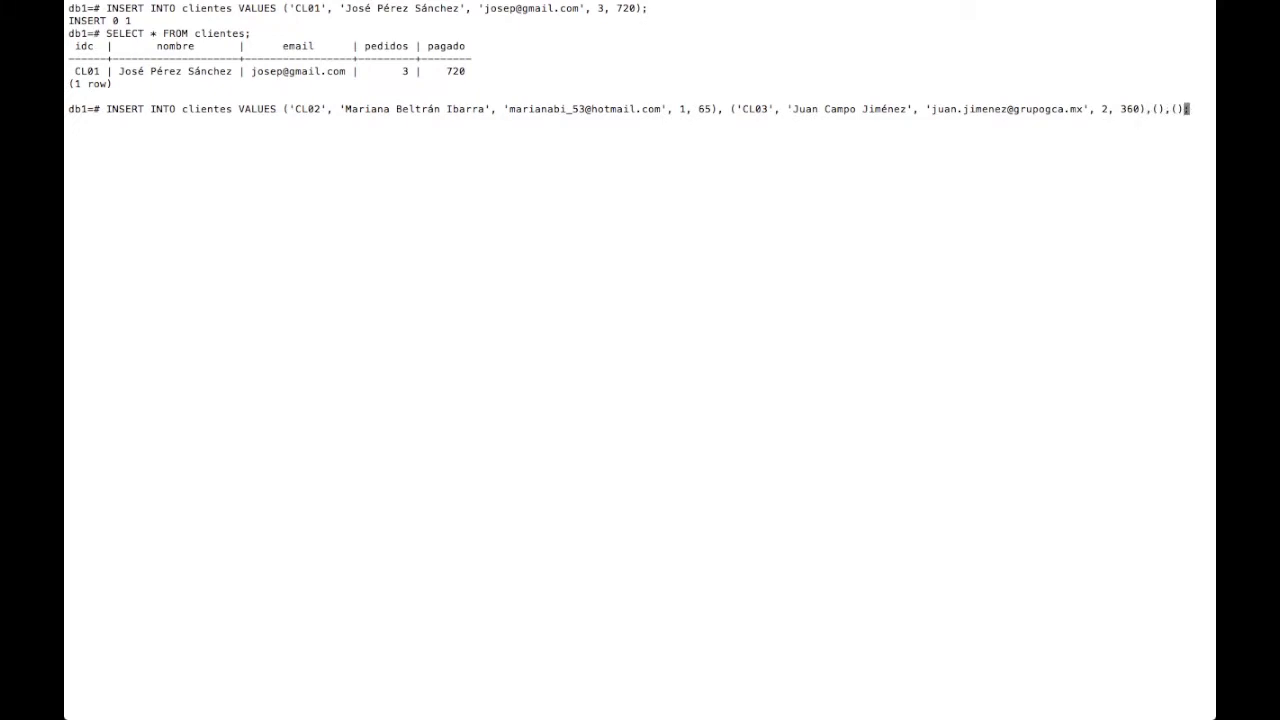
{"action": "key", "text": "BackSpace"}
{"action": "key", "text": "BackSpace"}
{"action": "key", "text": "BackSpace"}
{"action": "key", "text": "Left"}
{"action": "key", "text": "super+v"}
{"action": "key", "text": "BackSpace"}
{"action": "key", "text": "BackSpace"}
{"action": "key", "text": "BackSpace"}
{"action": "key", "text": "BackSpace"}
{"action": "type", "text": "'"}
{"action": "key", "text": "super+v"}
{"action": "type", "text": "'"}
- Add the fourth customer's quoted name and e-mail, retyping the garbled e-mail
{"action": "key", "text": "ctrl+Right"}
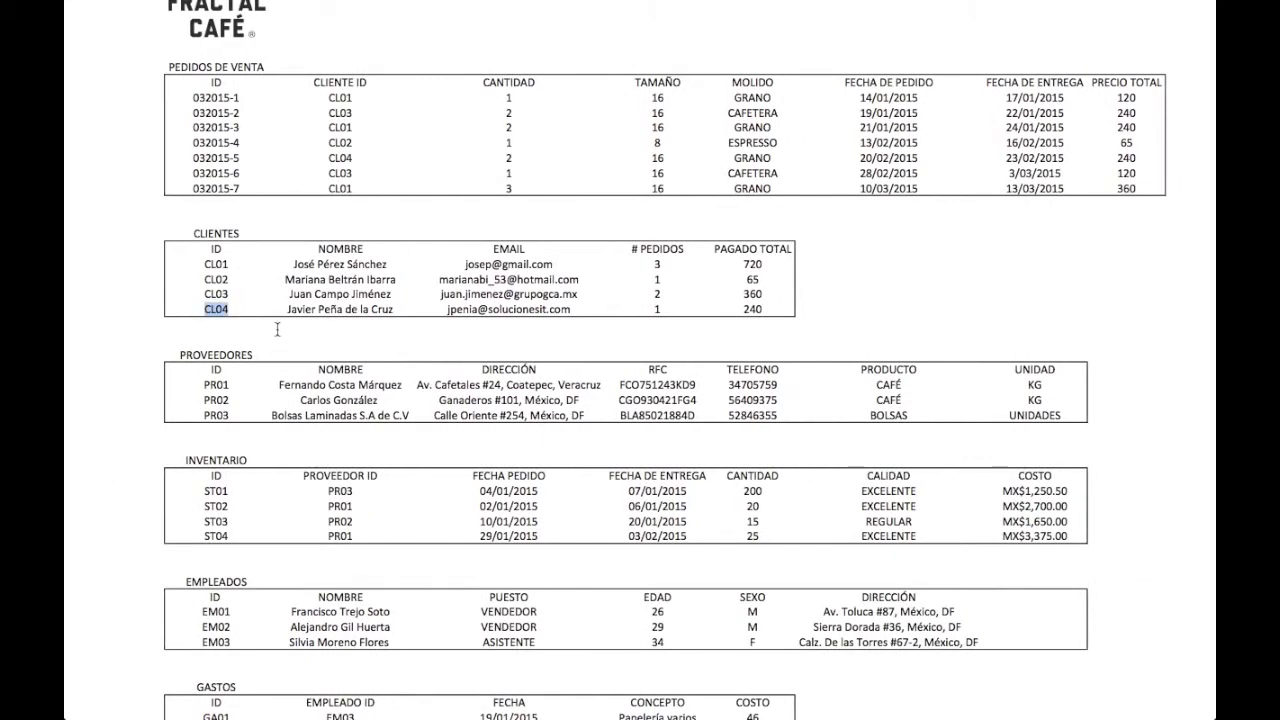
{"action": "left_click_drag", "start_coordinate": [287, 309], "coordinate": [396, 309]}
{"action": "key", "text": "super+c"}
{"action": "key", "text": "ctrl+Left"}
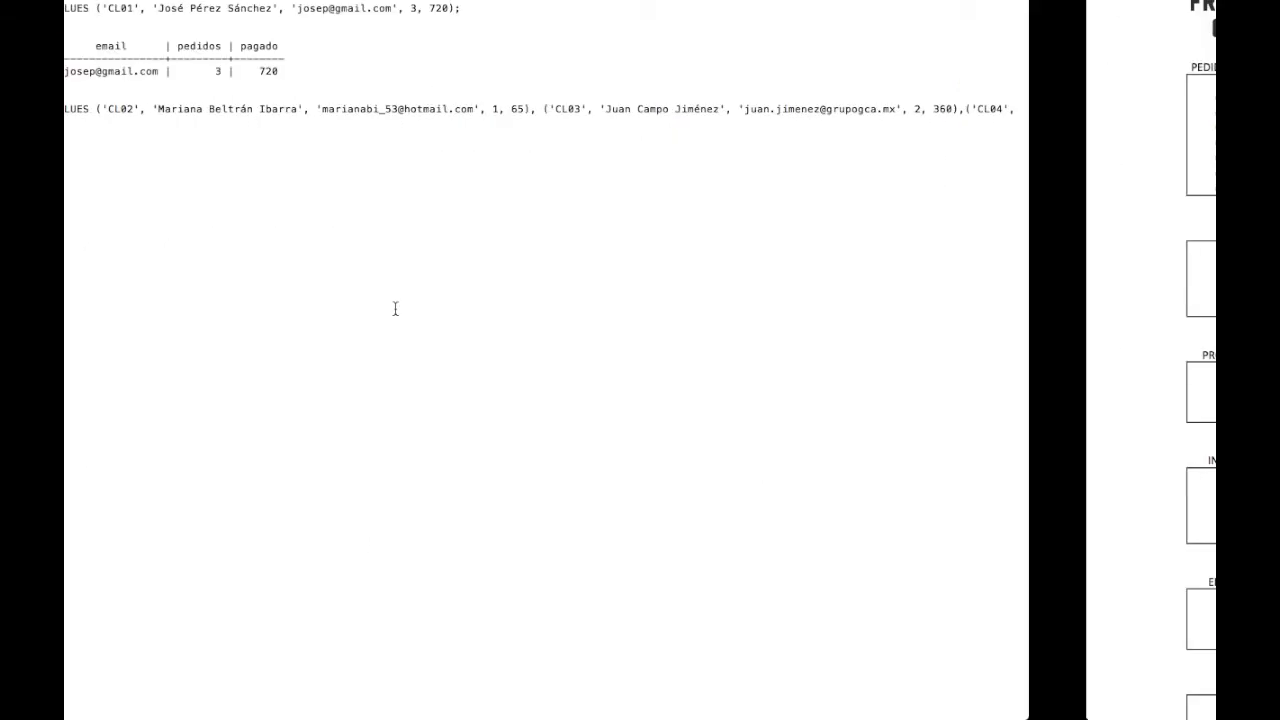
{"action": "type", "text": "'"}
{"action": "key", "text": "super+v"}
{"action": "type", "text": "'"}
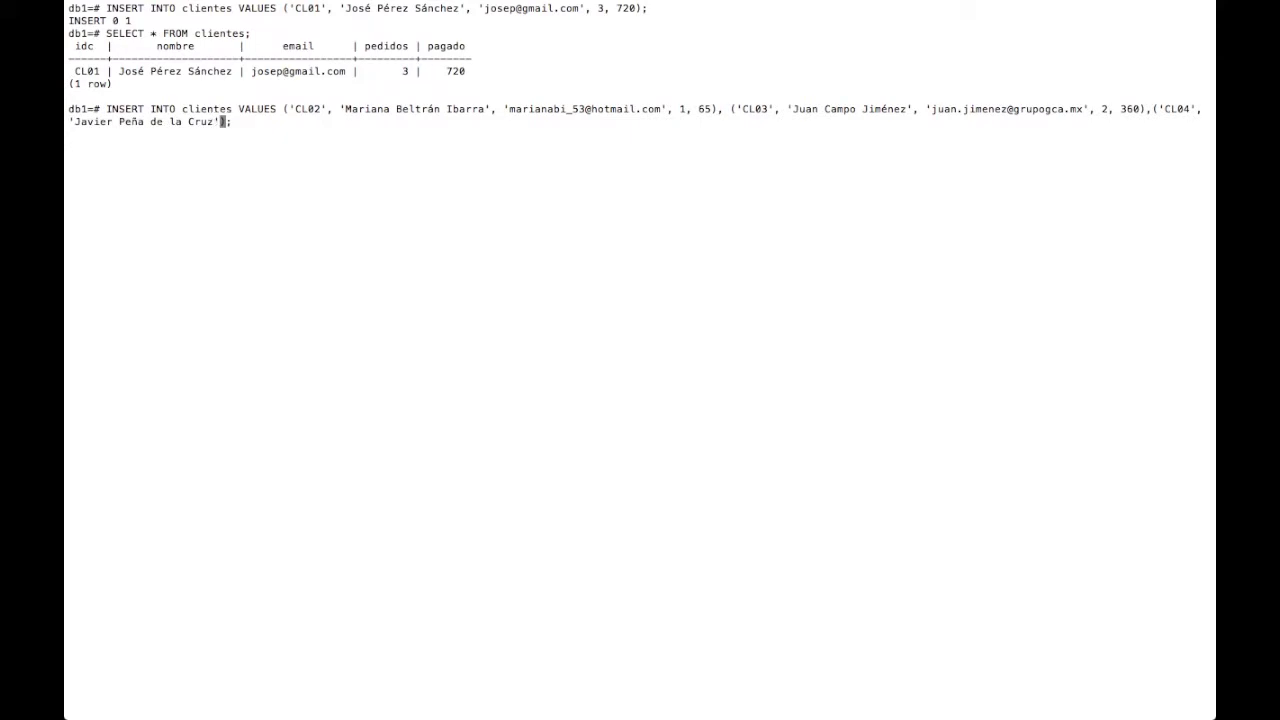
{"action": "type", "text": ","}
{"action": "key", "text": "ctrl+Right"}
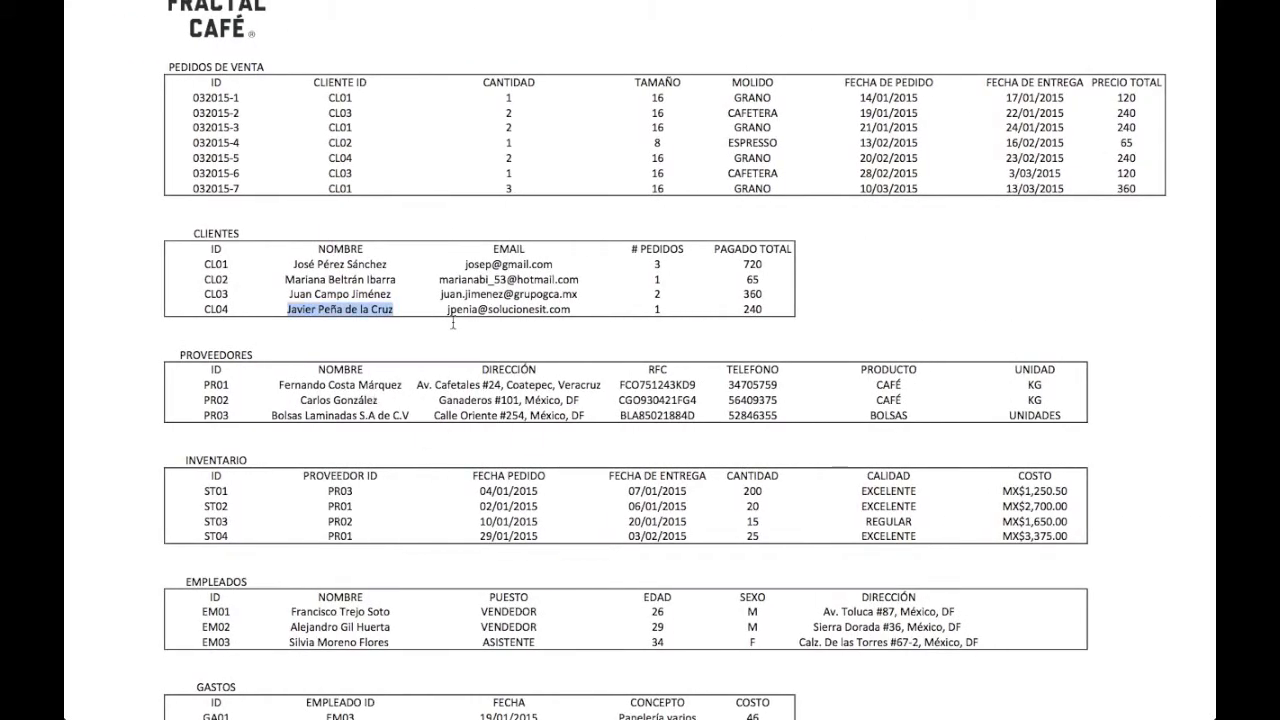
{"action": "left_click_drag", "start_coordinate": [447, 309], "coordinate": [577, 308]}
{"action": "key", "text": "ctrl+Left"}
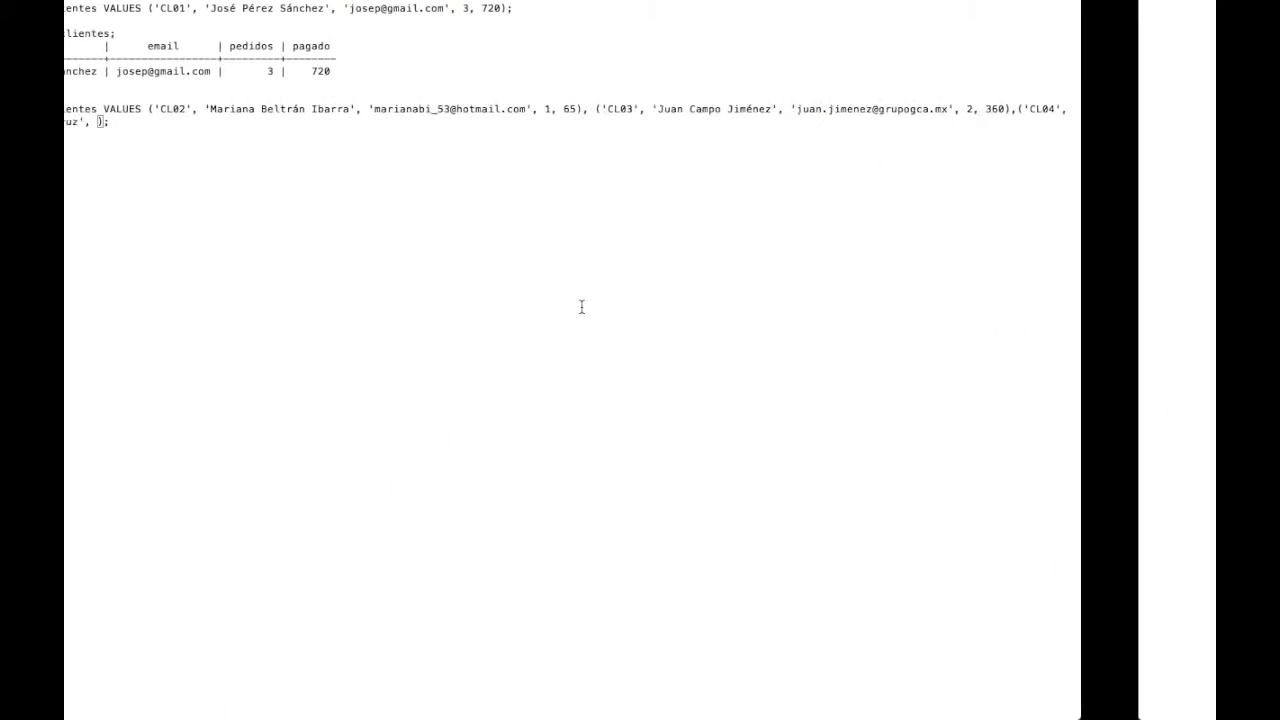
{"action": "type", "text": "'"}
{"action": "key", "text": "super+v"}
{"action": "type", "text": "'"}
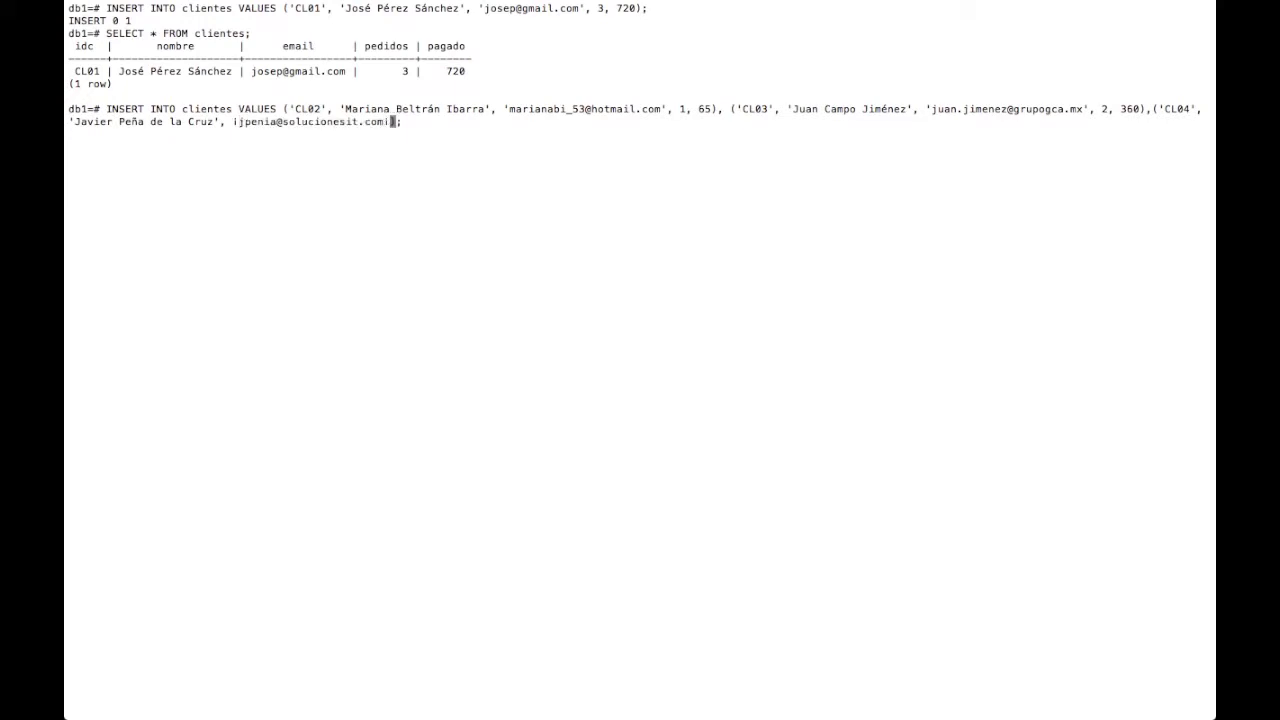
{"action": "key", "text": "BackSpace"}
{"action": "key", "text": "BackSpace"}
{"action": "key", "text": "BackSpace"}
{"action": "key", "text": "BackSpace"}
{"action": "key", "text": "BackSpace"}
{"action": "key", "text": "BackSpace"}
{"action": "key", "text": "BackSpace"}
{"action": "key", "text": "BackSpace"}
{"action": "key", "text": "BackSpace"}
{"action": "key", "text": "BackSpace"}
{"action": "key", "text": "BackSpace"}
{"action": "key", "text": "BackSpace"}
{"action": "key", "text": "BackSpace"}
{"action": "key", "text": "BackSpace"}
{"action": "key", "text": "BackSpace"}
{"action": "key", "text": "BackSpace"}
{"action": "key", "text": "BackSpace"}
{"action": "key", "text": "BackSpace"}
{"action": "key", "text": "BackSpace"}
{"action": "key", "text": "BackSpace"}
{"action": "key", "text": "BackSpace"}
{"action": "key", "text": "BackSpace"}
{"action": "key", "text": "BackSpace"}
{"action": "key", "text": "BackSpace"}
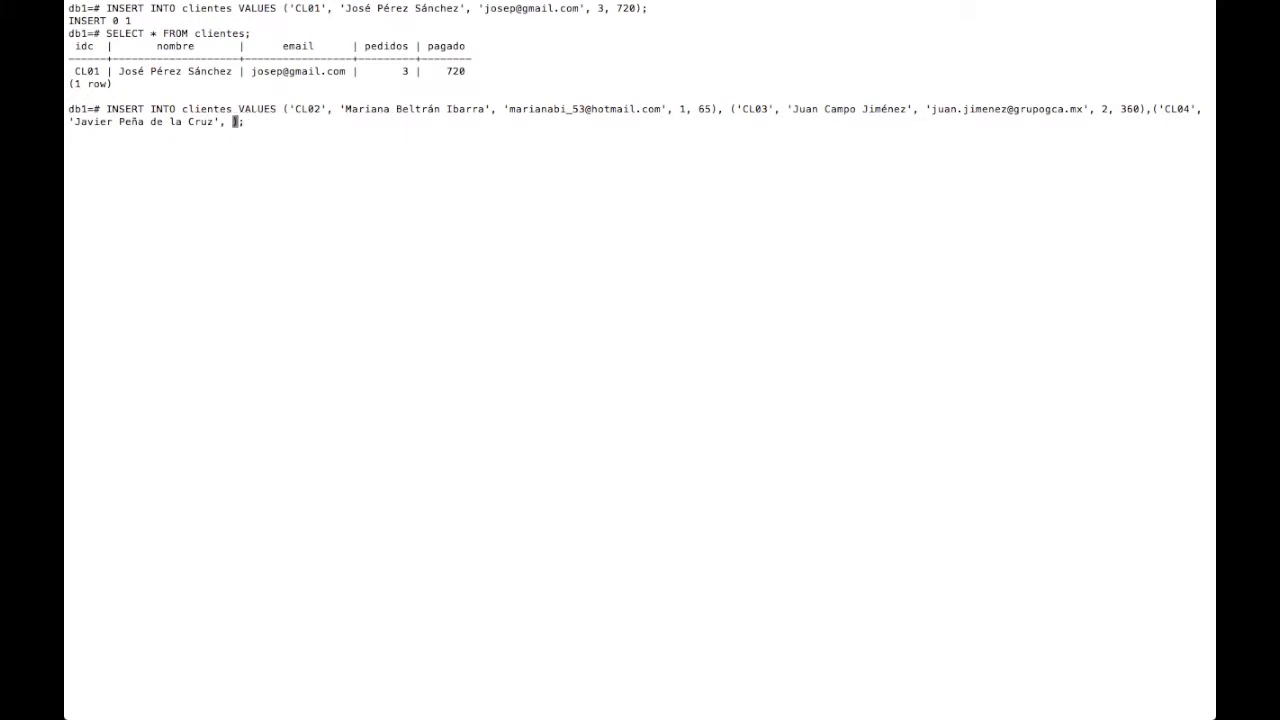
- Finish CL04 with 1 order and 240 paid and run the three-row insert
{"action": "key", "text": "ctrl+Right"}
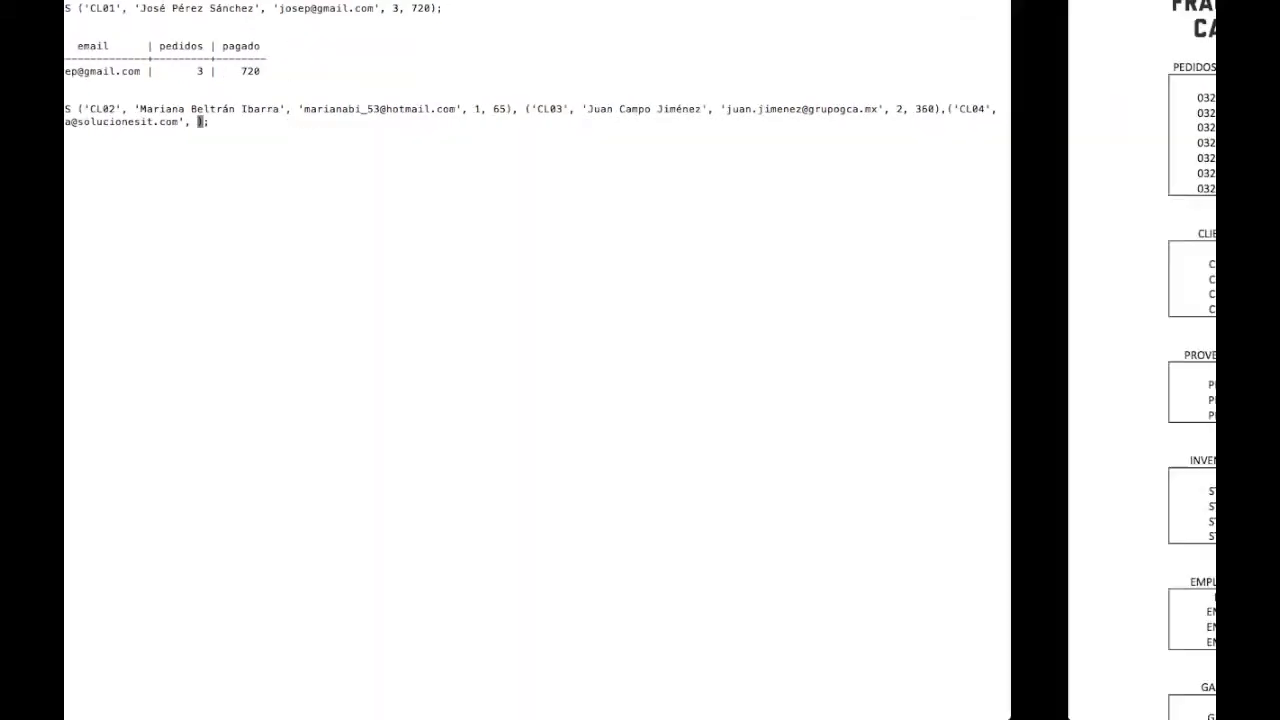
{"action": "key", "text": "ctrl+Left"}
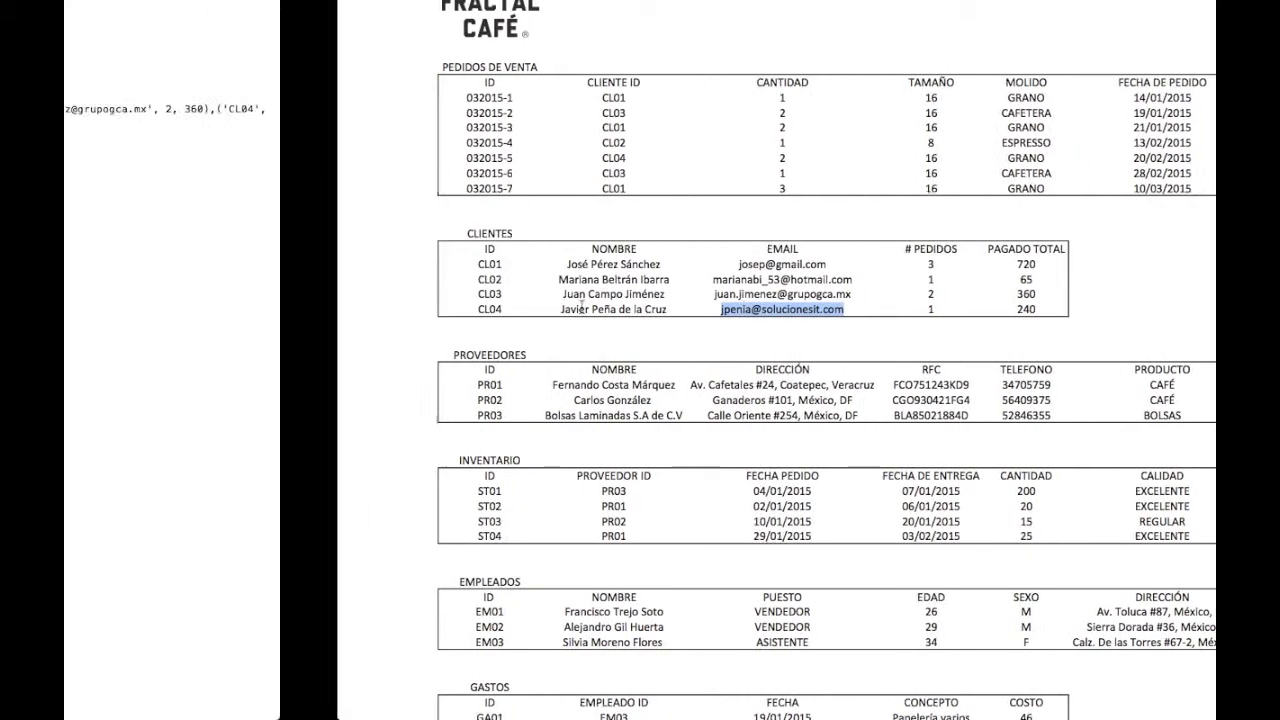
{"action": "key", "text": "ctrl+Right"}
{"action": "key", "text": "ctrl+Left"}
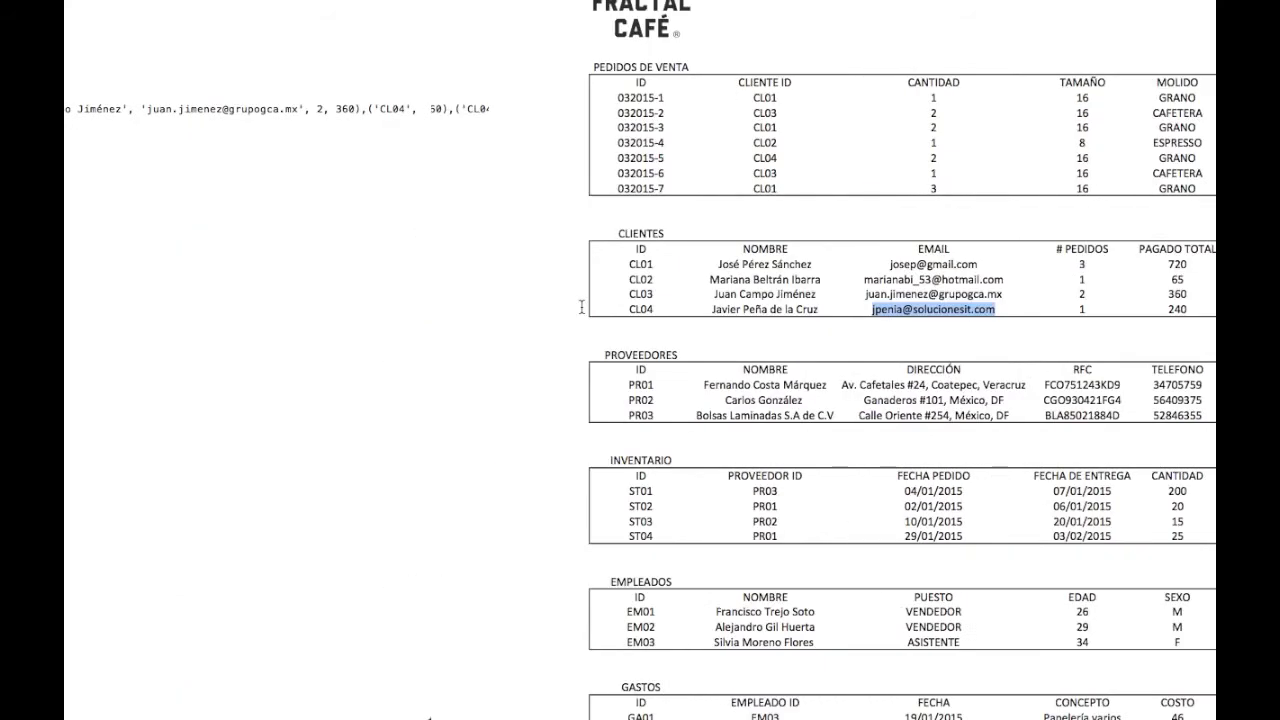
{"action": "type", "text": "1, 240"}
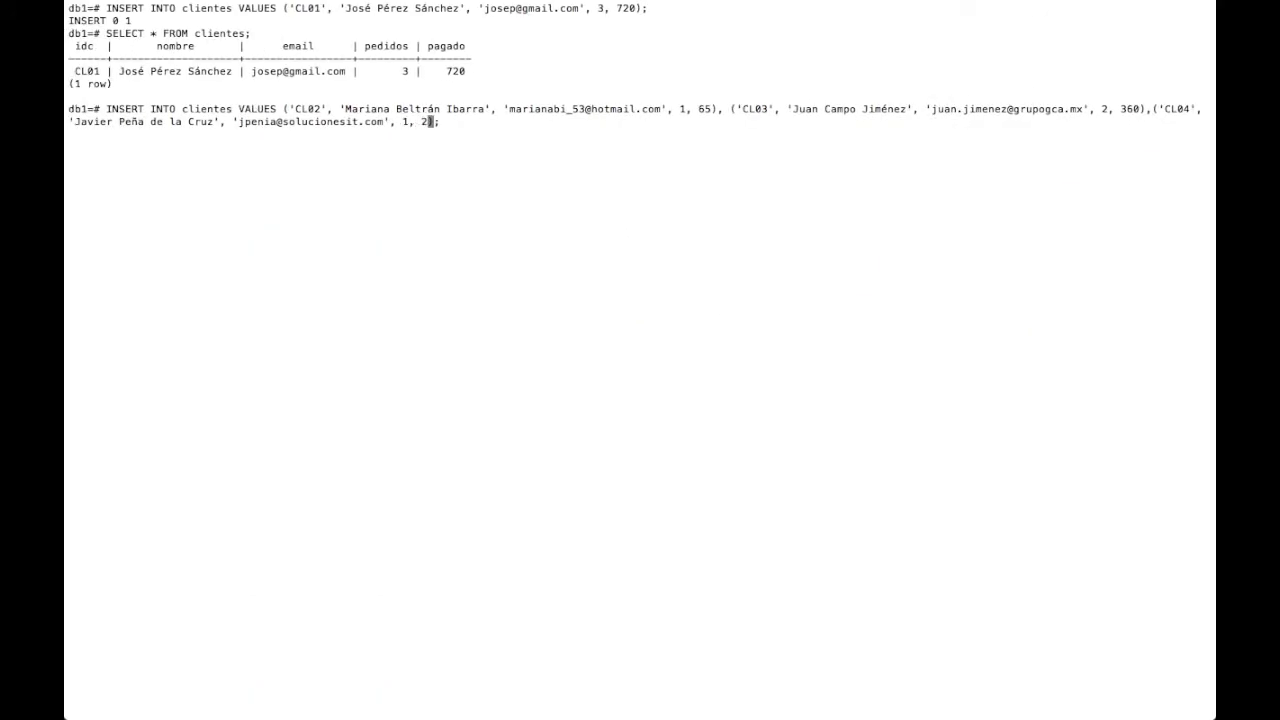
{"action": "key", "text": "End"}
{"action": "key", "text": "Return"}
- Rerun SELECT * FROM clientes; and check the four returned rows
{"action": "key", "text": "Up"}
{"action": "key", "text": "Up"}
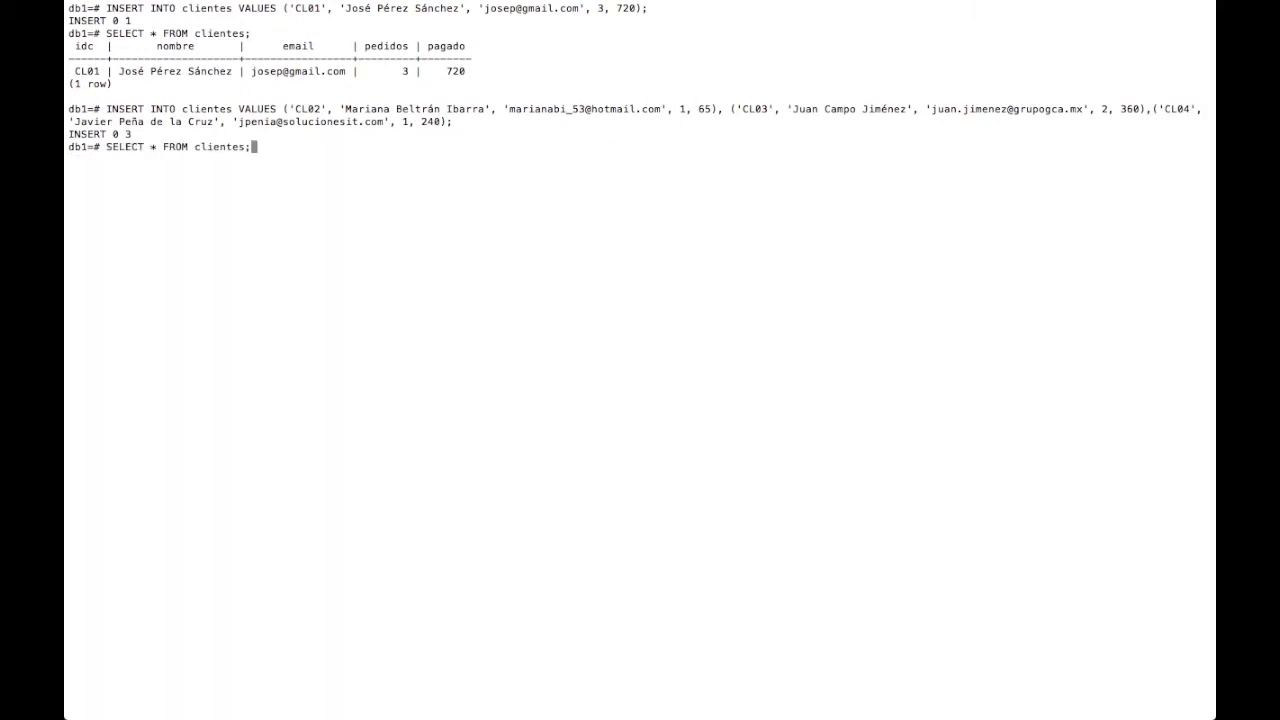
{"action": "key", "text": "Return"}
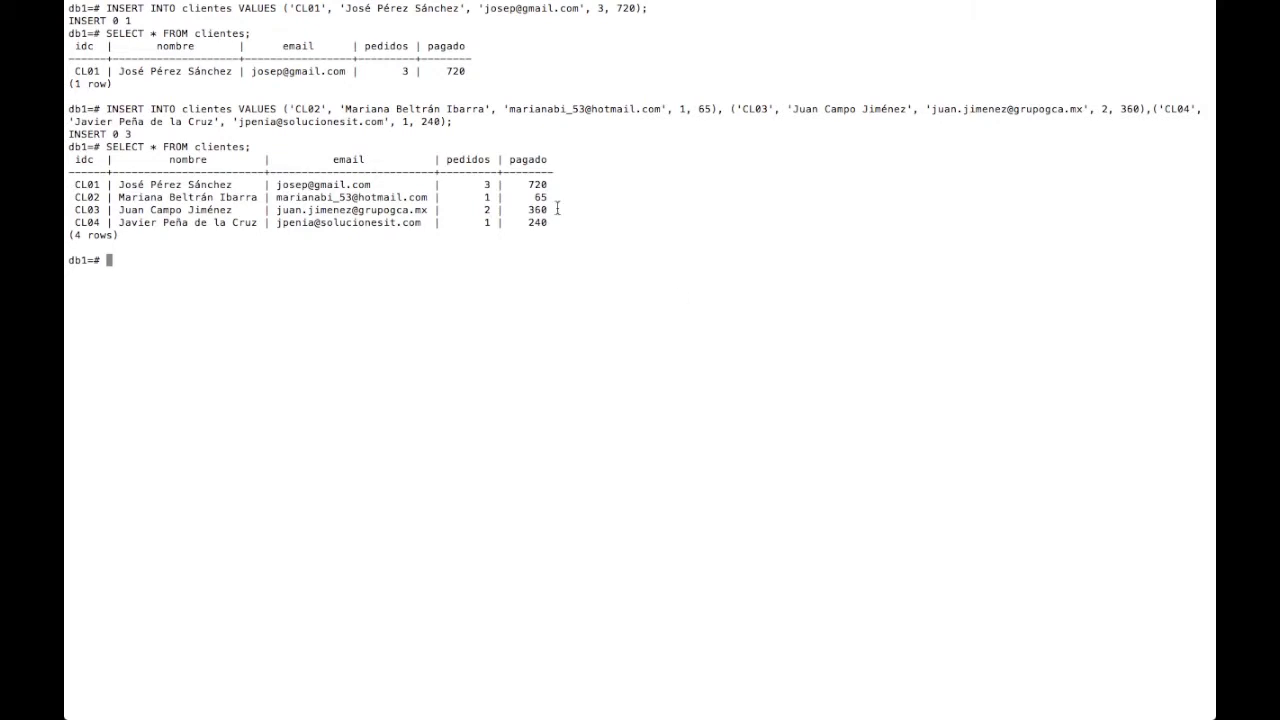
{"action": "left_click_drag", "start_coordinate": [549, 226], "coordinate": [77, 188]}
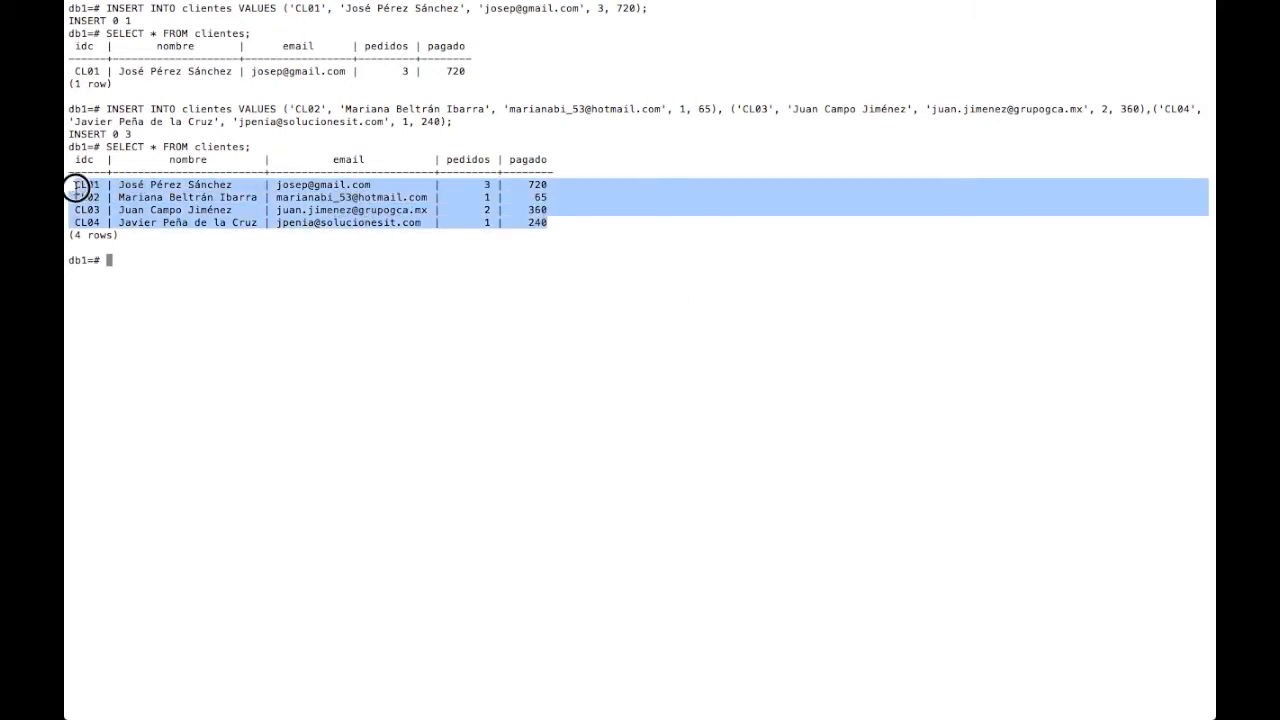
{"action": "left_click", "coordinate": [189, 273]}
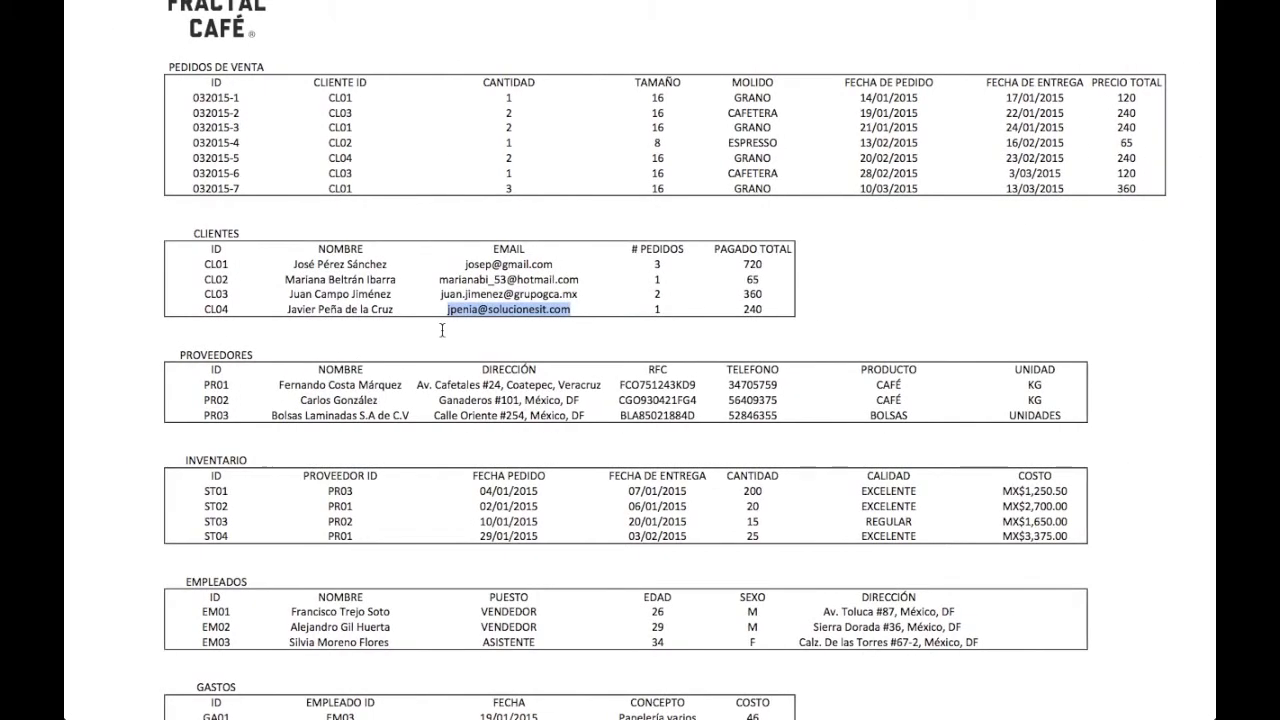
{"action": "scroll", "coordinate": [226, 95], "scroll_direction": "down", "scroll_amount": 5}
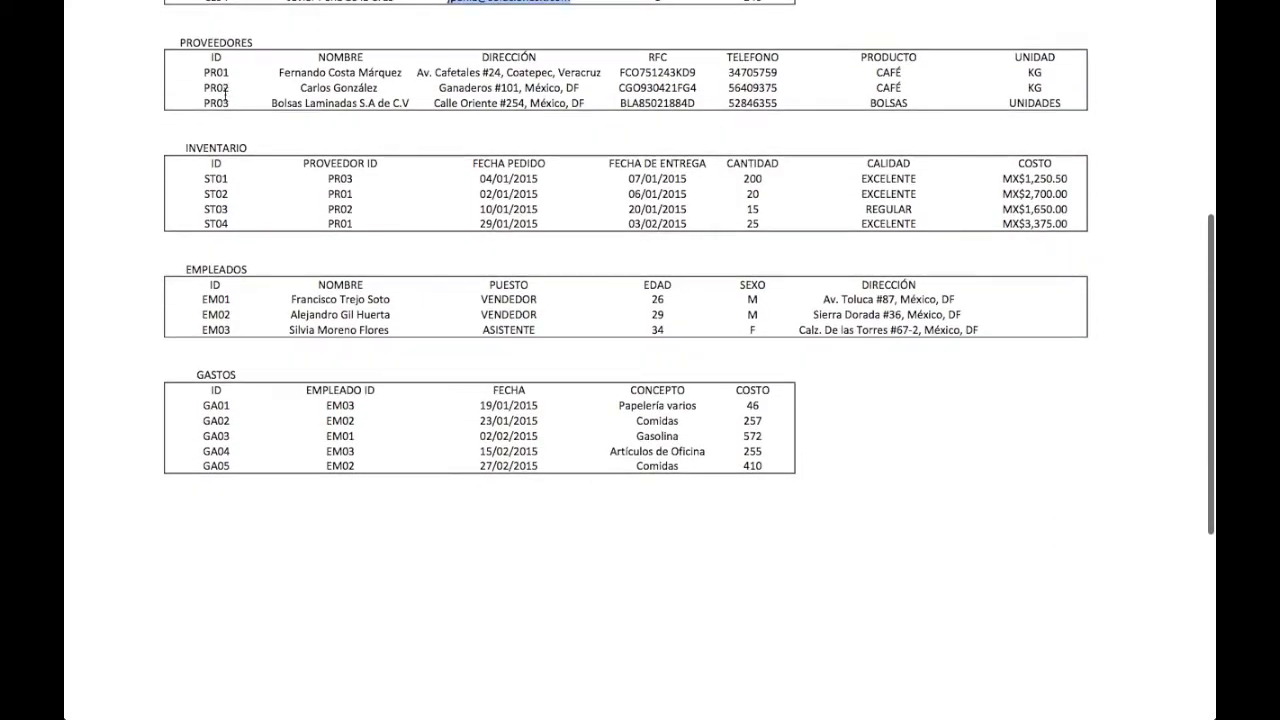
{"action": "scroll", "coordinate": [244, 280], "scroll_direction": "down", "scroll_amount": 2}
{"action": "scroll", "coordinate": [244, 280], "scroll_direction": "up", "scroll_amount": 8}
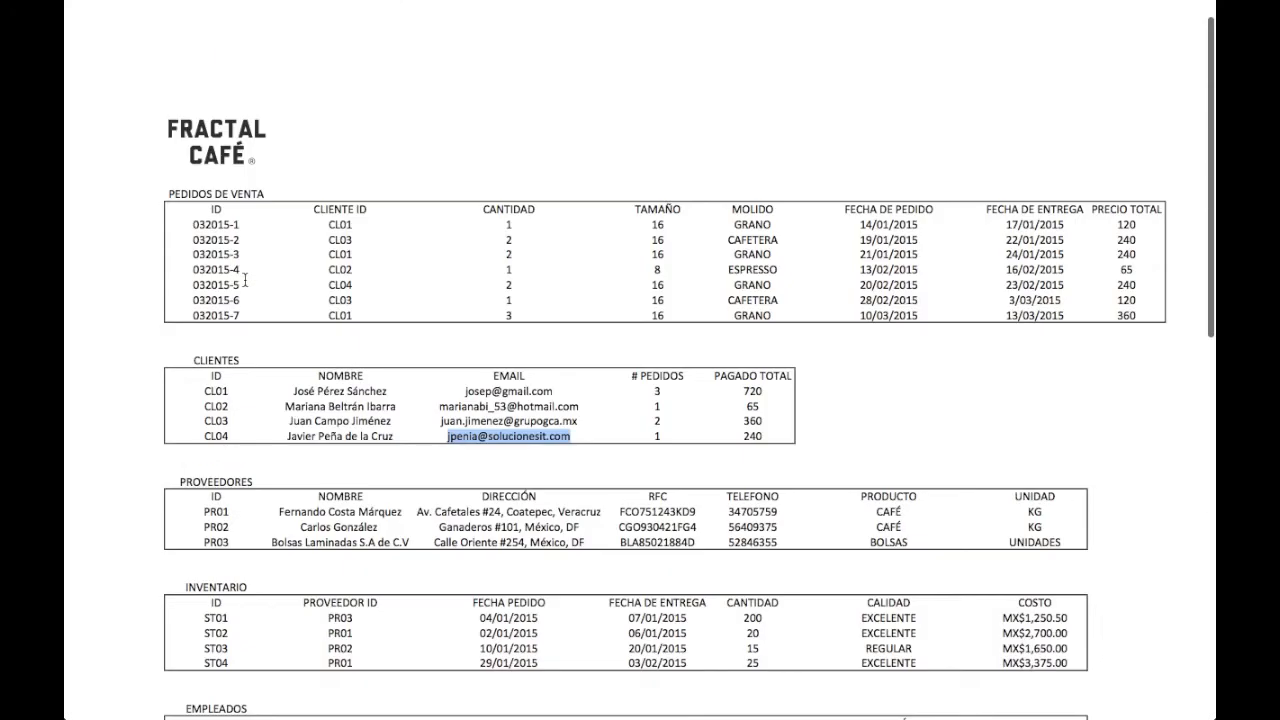
{"action": "scroll", "coordinate": [244, 280], "scroll_direction": "down", "scroll_amount": 2}
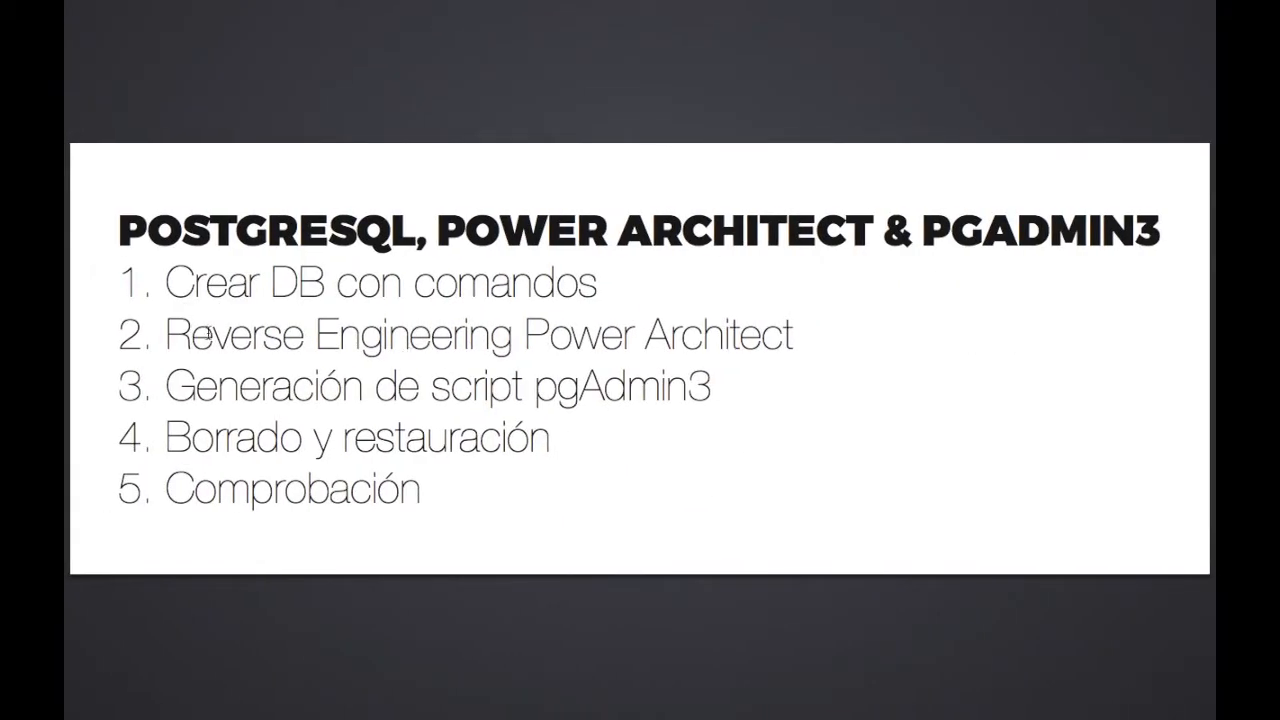
- Highlight step 2 on the outline slide, reverse engineering with Power Architect
{"action": "left_click_drag", "start_coordinate": [166, 333], "coordinate": [810, 328]}
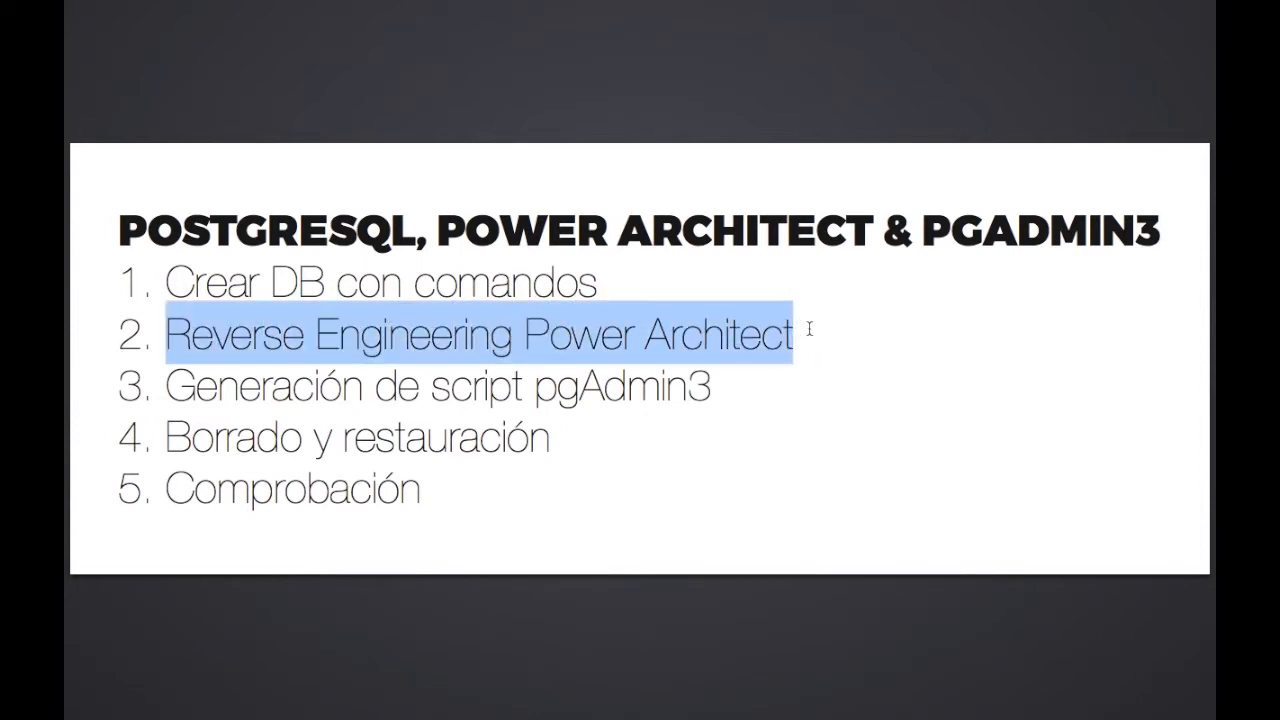
{"action": "left_click", "coordinate": [810, 328]}
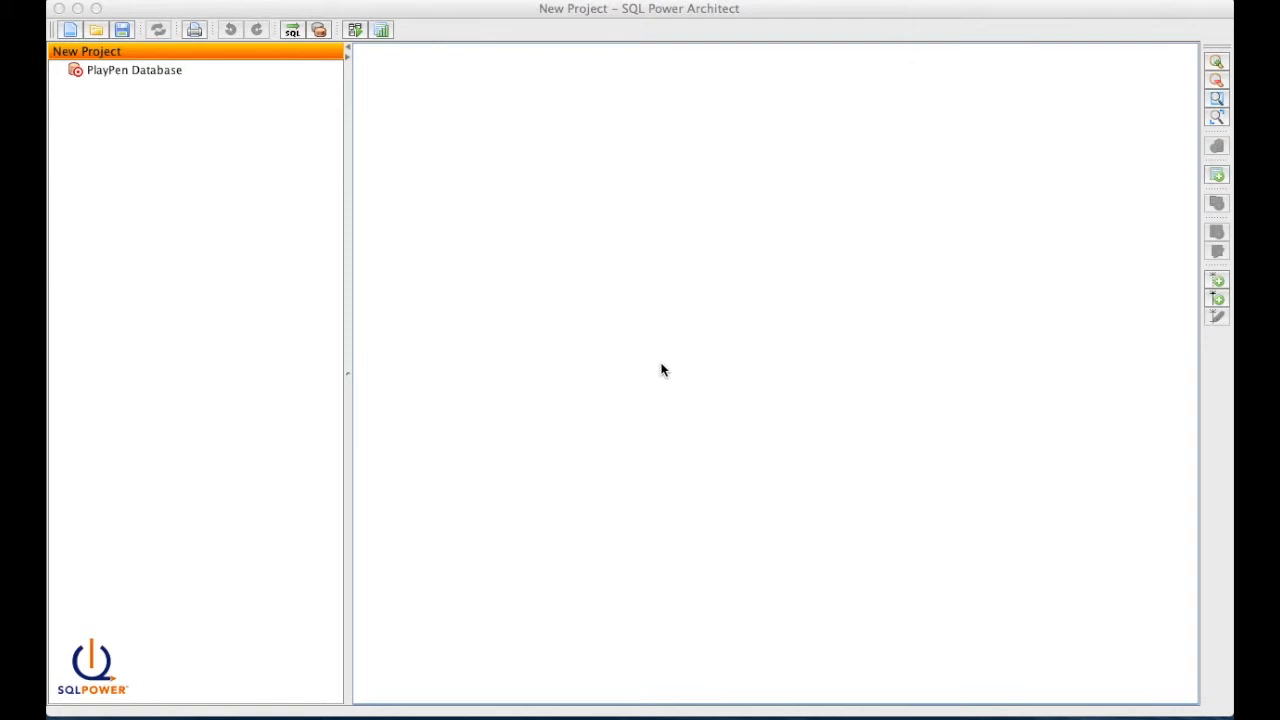
- Create a new PostgreSQL source connection 'db1 connection' to database db1 on localhost
{"action": "left_click", "coordinate": [661, 370]}
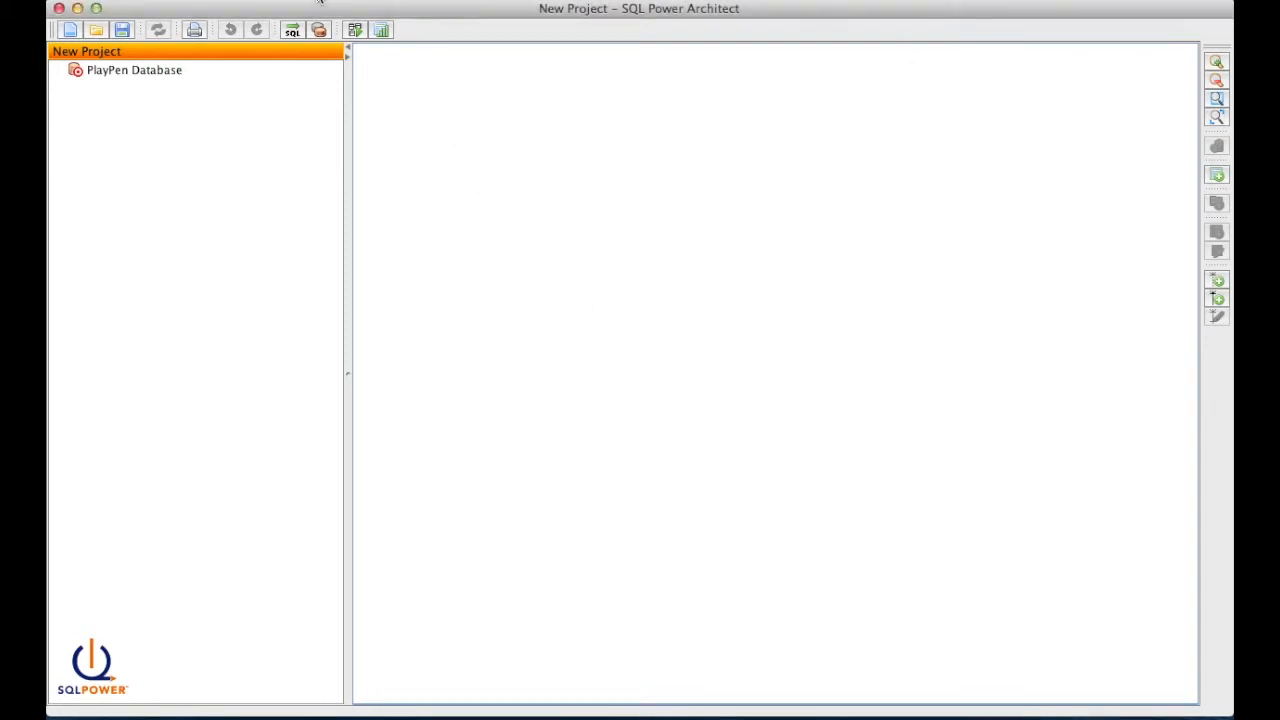
{"action": "left_click", "coordinate": [319, 29]}
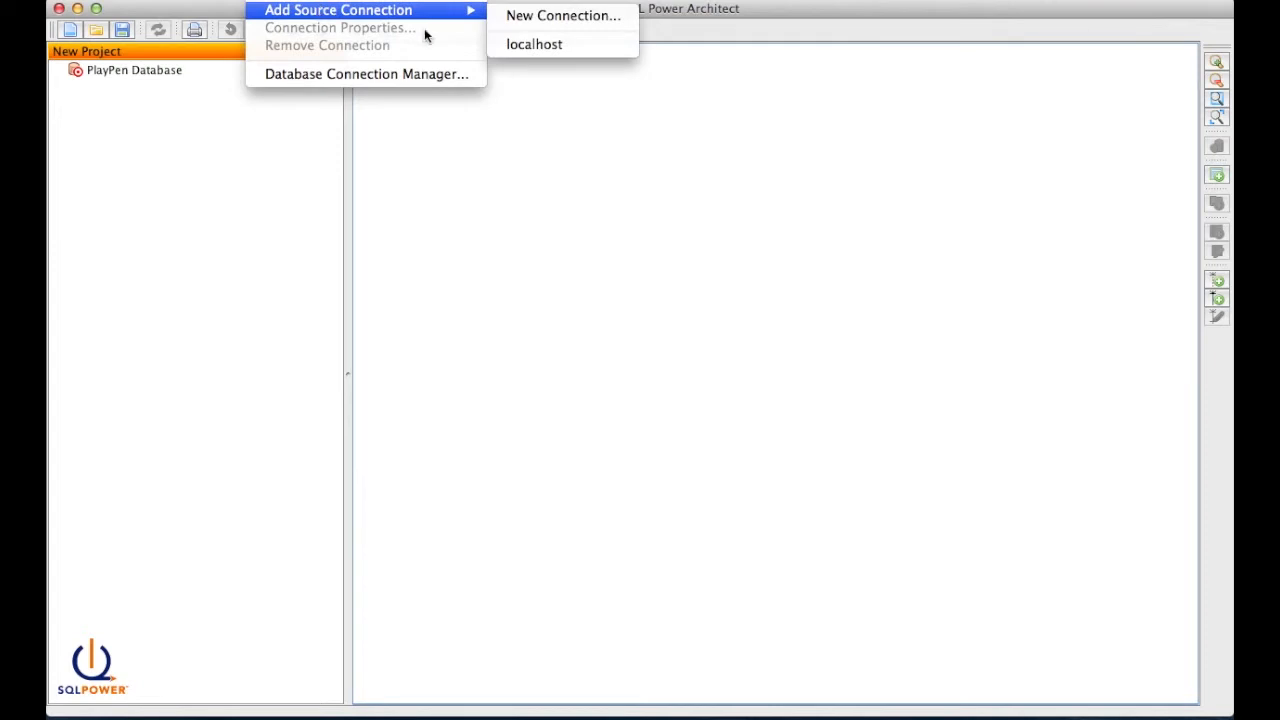
{"action": "mouse_move", "coordinate": [432, 22]}
{"action": "left_click", "coordinate": [517, 16]}
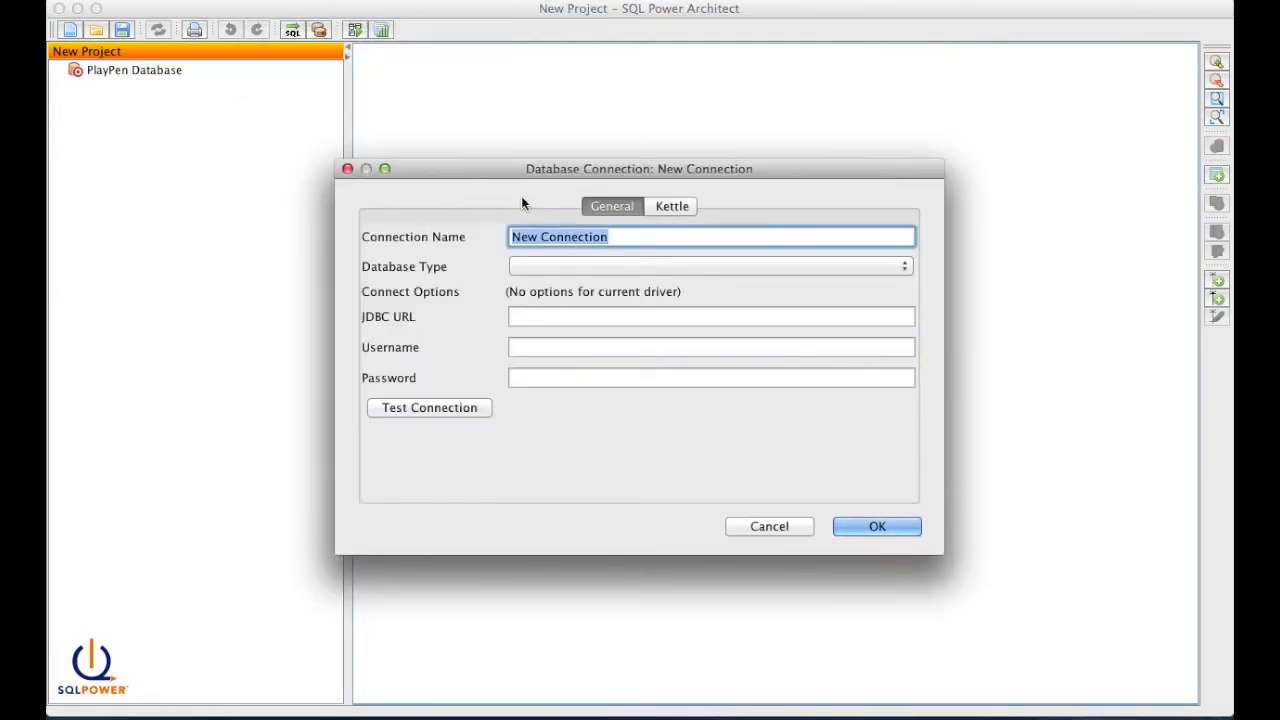
{"action": "type", "text": "db1 "}
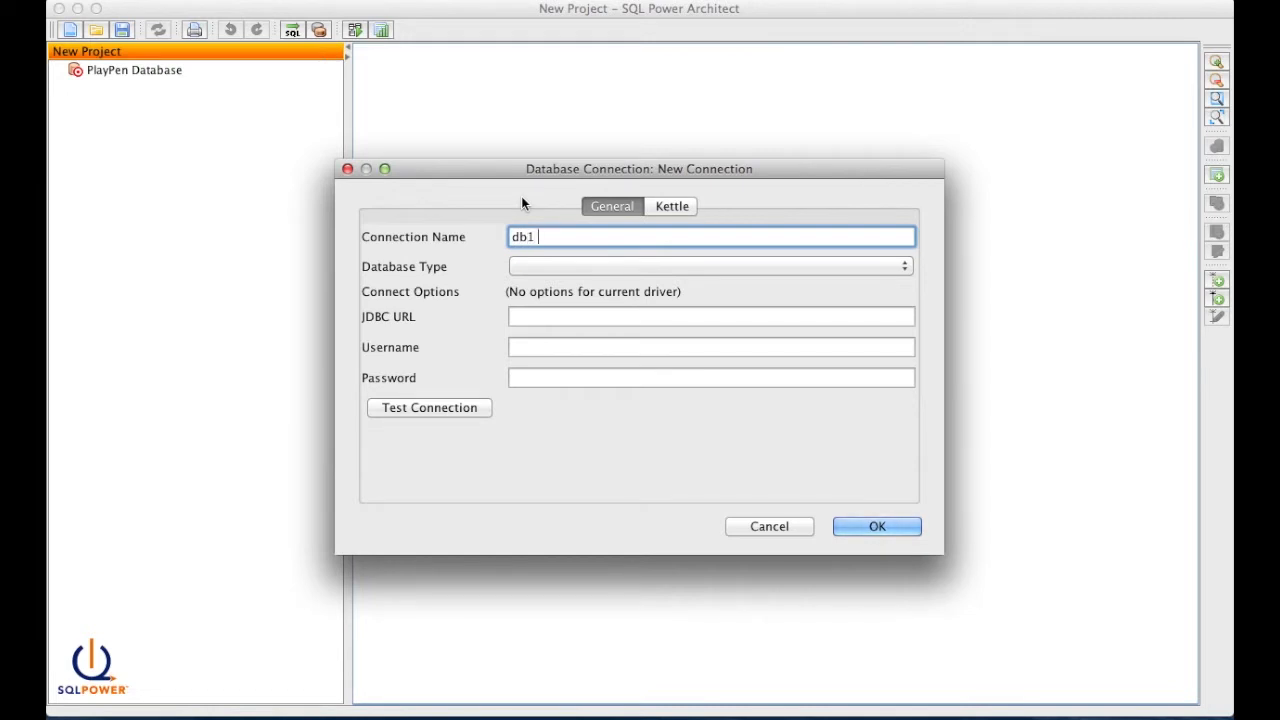
{"action": "type", "text": "connection"}
{"action": "key", "text": "Tab"}
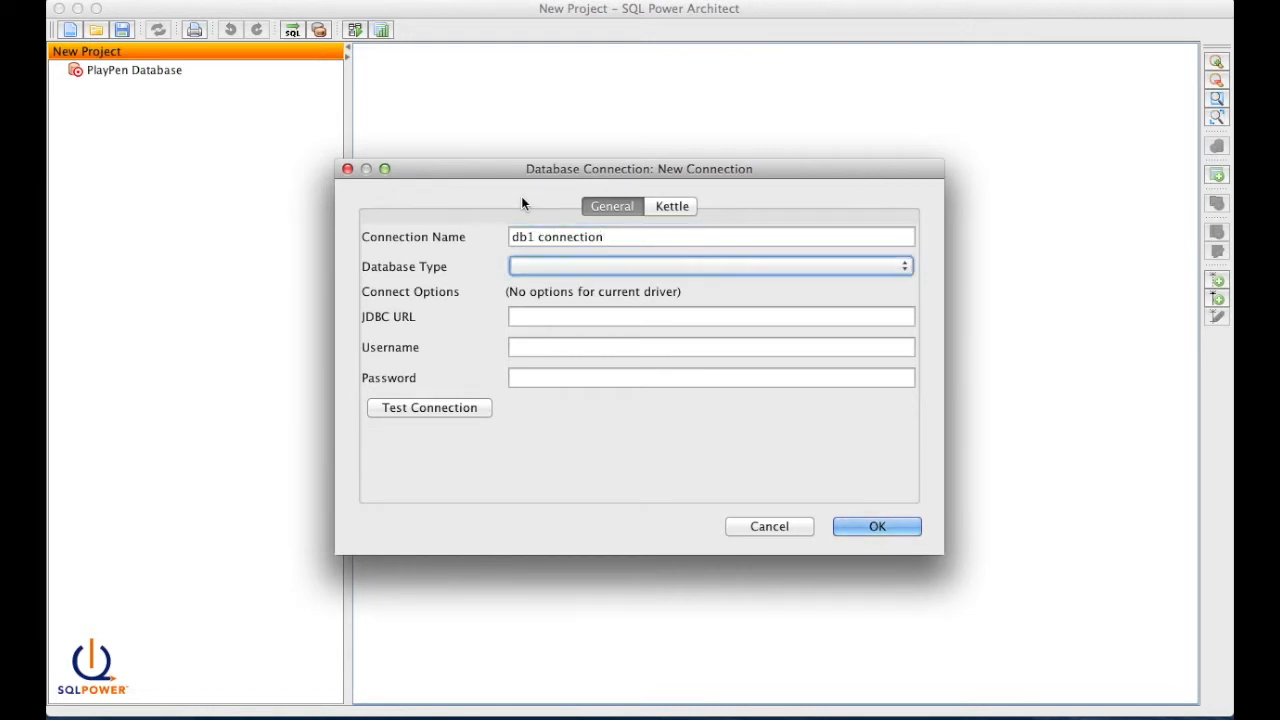
{"action": "left_click", "coordinate": [576, 274]}
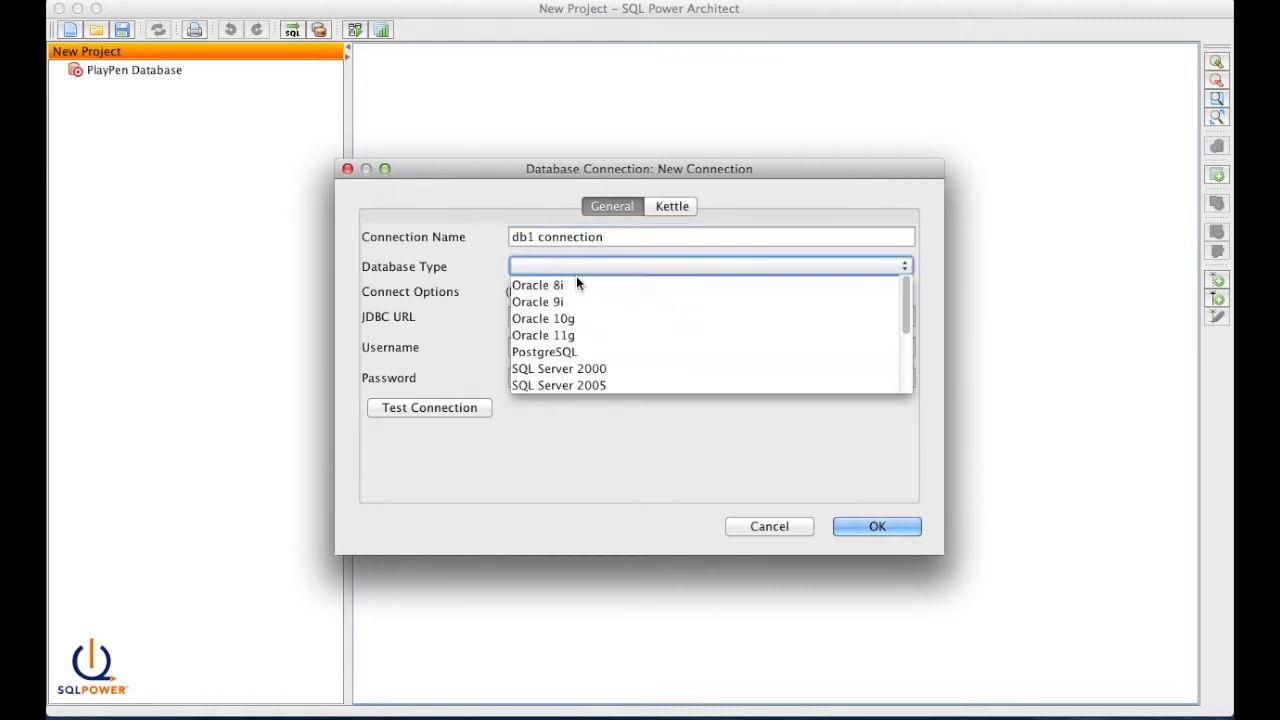
{"action": "left_click", "coordinate": [575, 351]}
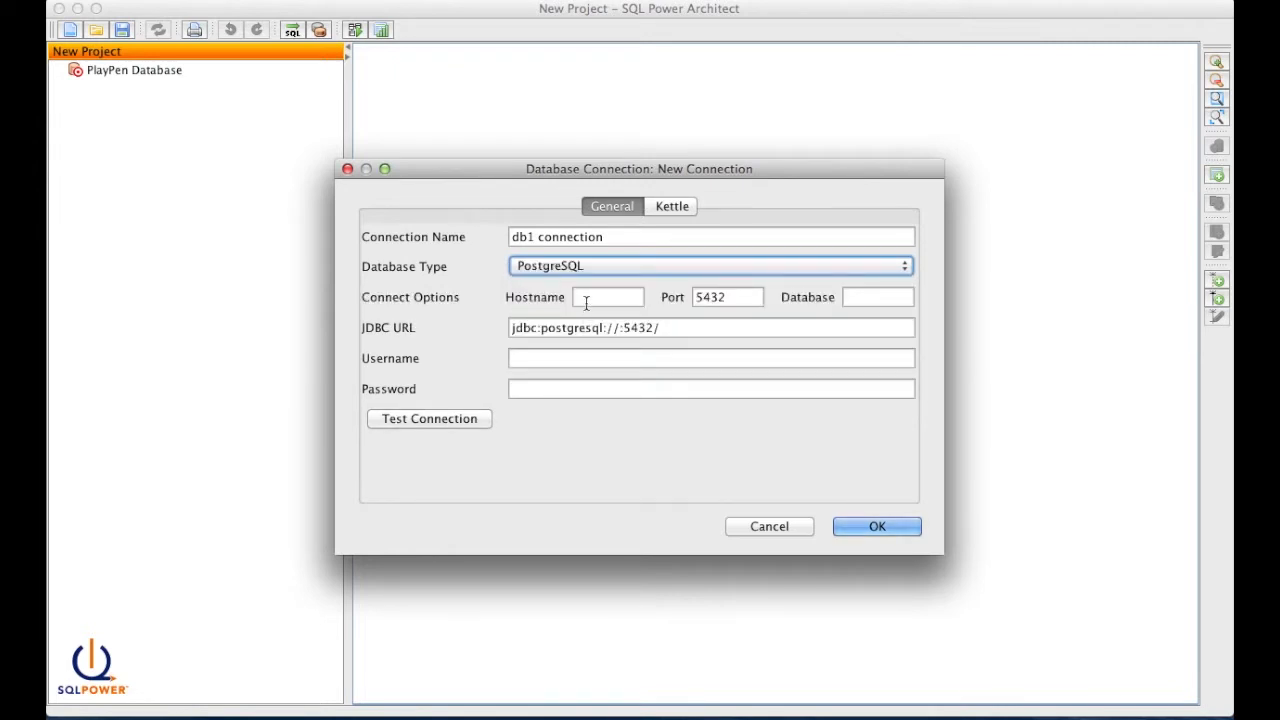
{"action": "left_click", "coordinate": [586, 303]}
{"action": "type", "text": "loca"}
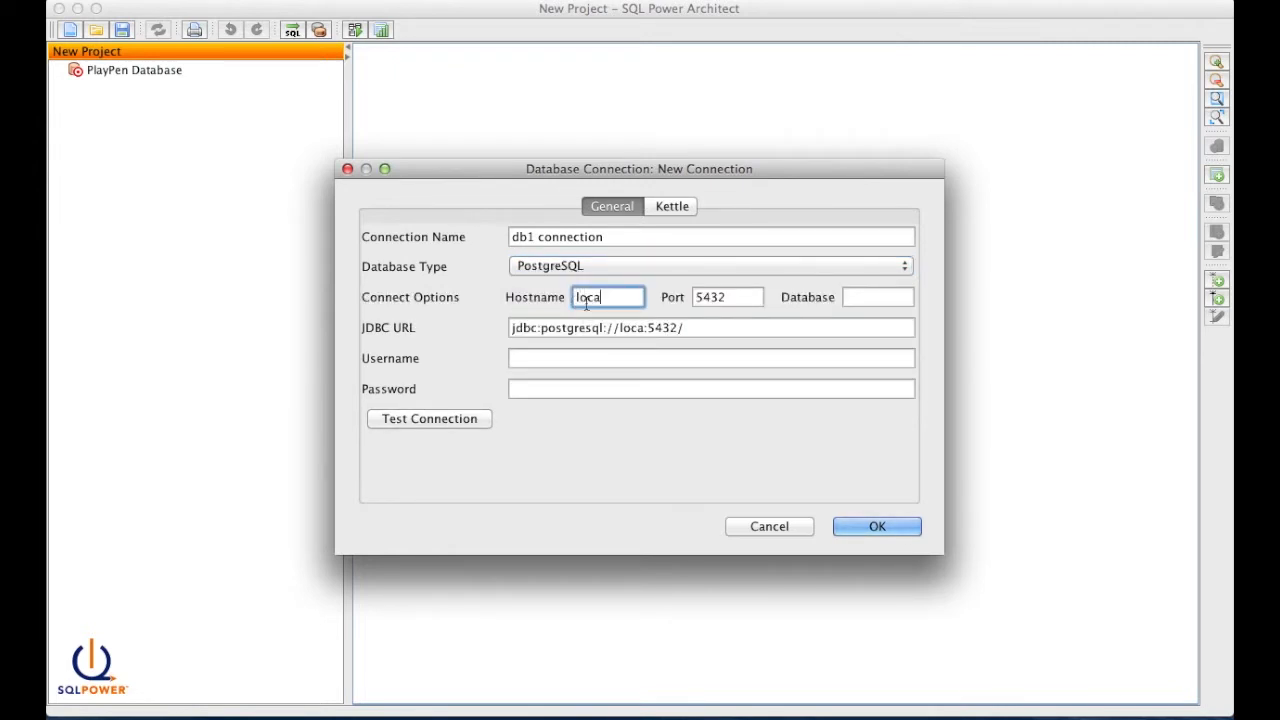
{"action": "type", "text": "lhost"}
{"action": "key", "text": "Tab"}
{"action": "key", "text": "Tab"}
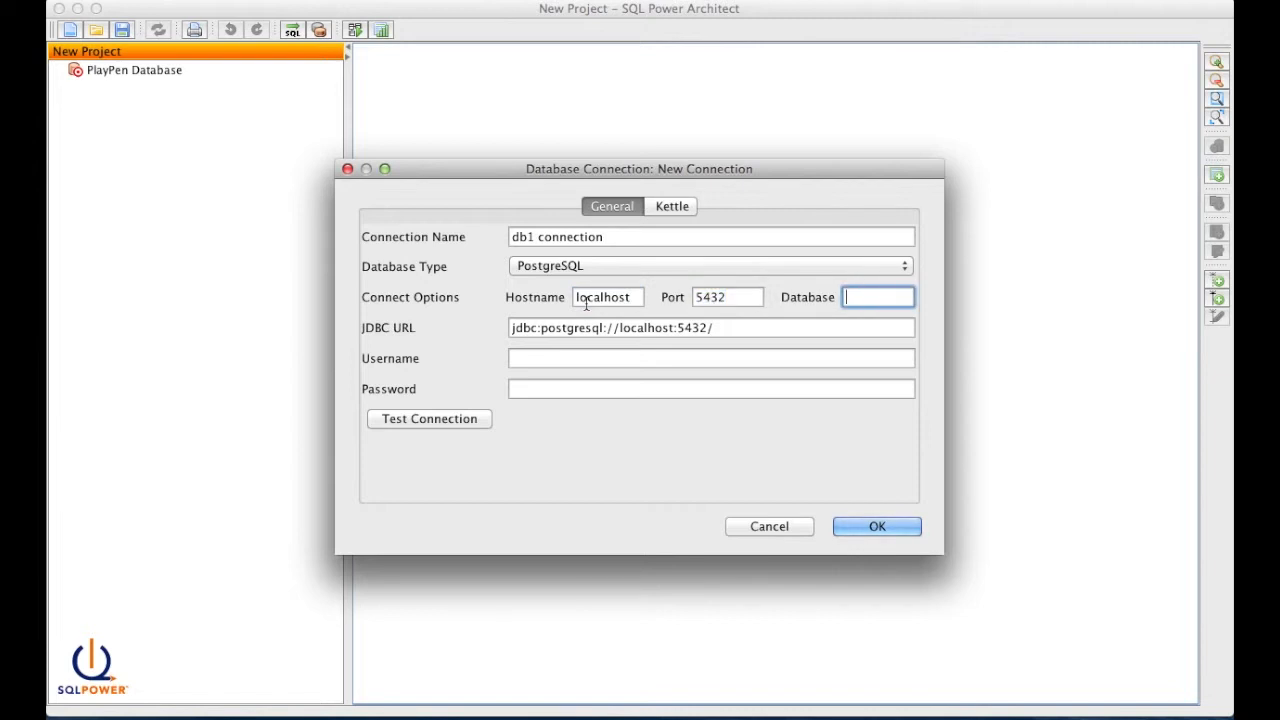
{"action": "type", "text": "db1"}
- Enter the login username and password, save, and expand db1 > public to list its tables
{"action": "left_click", "coordinate": [565, 358]}
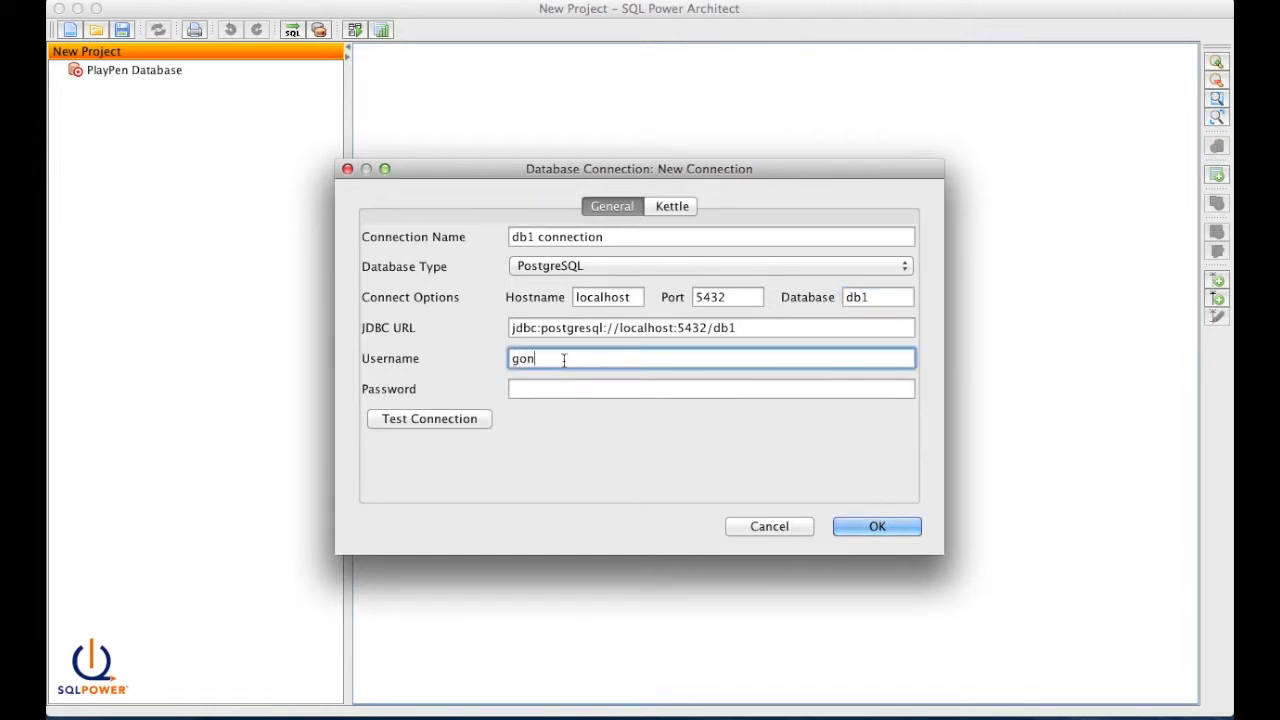
{"action": "key", "text": "Tab"}
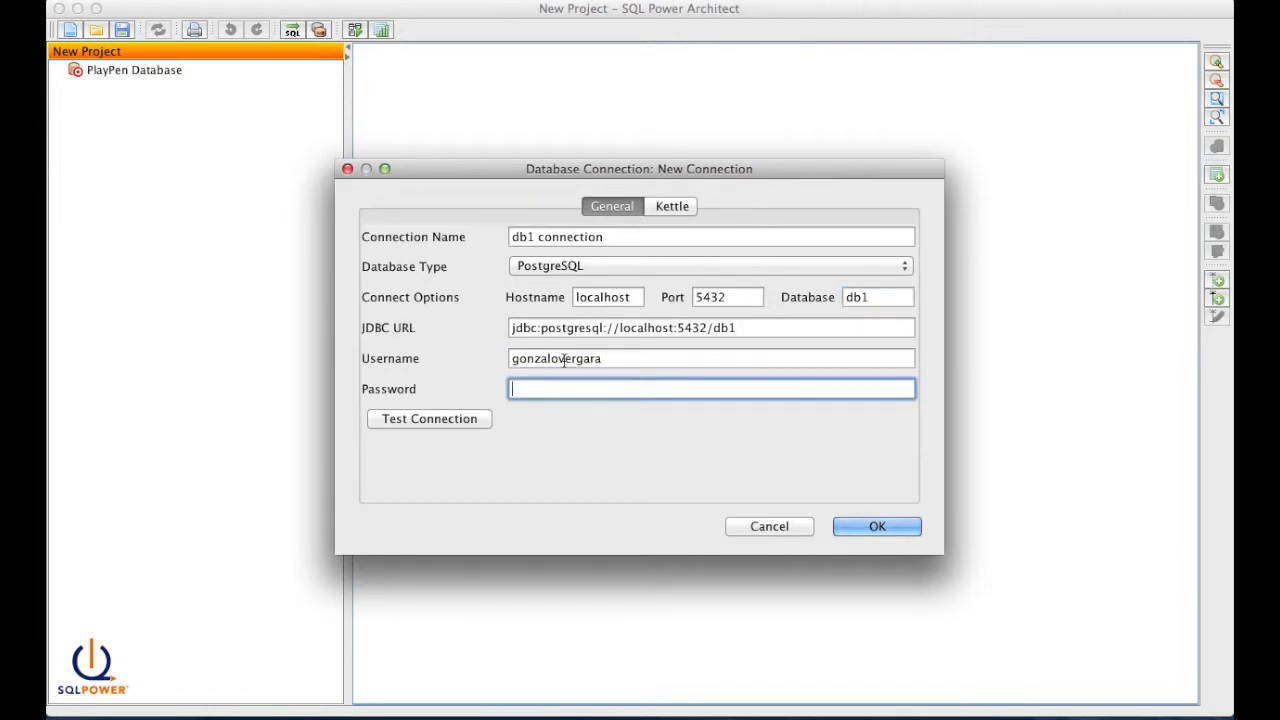
{"action": "key", "text": "Return"}
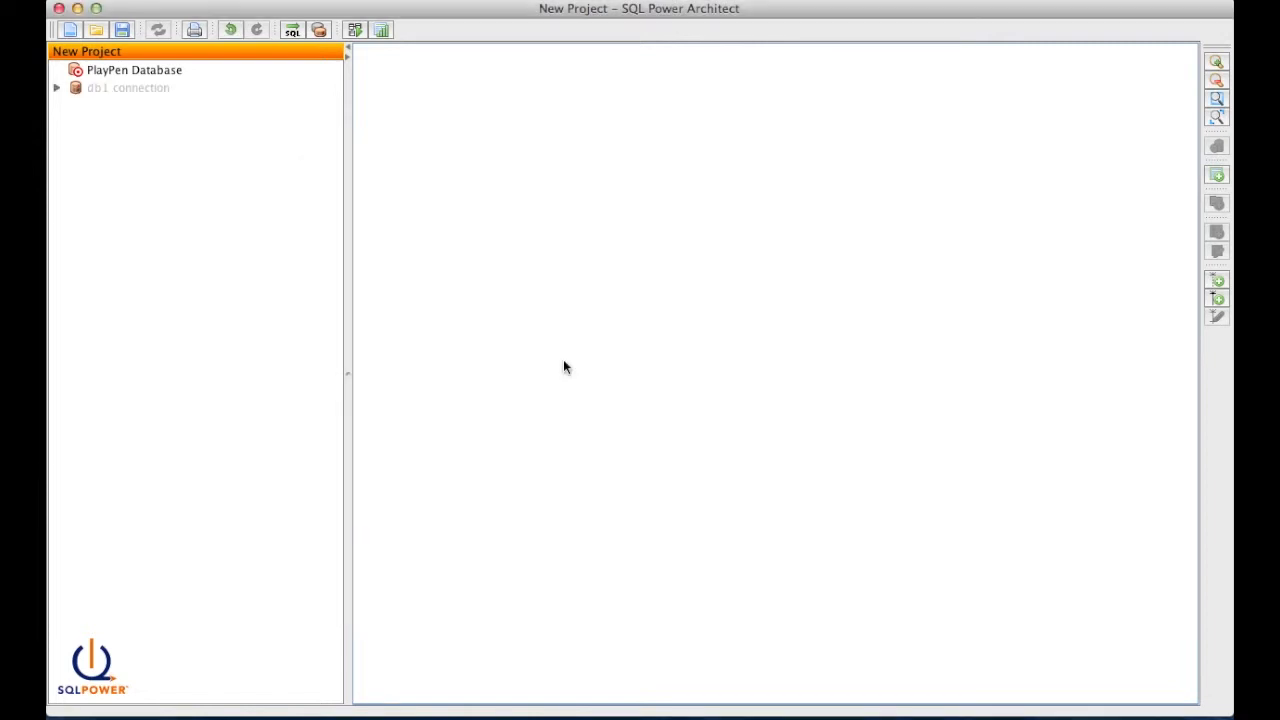
{"action": "left_click", "coordinate": [57, 88]}
{"action": "left_click", "coordinate": [74, 104]}
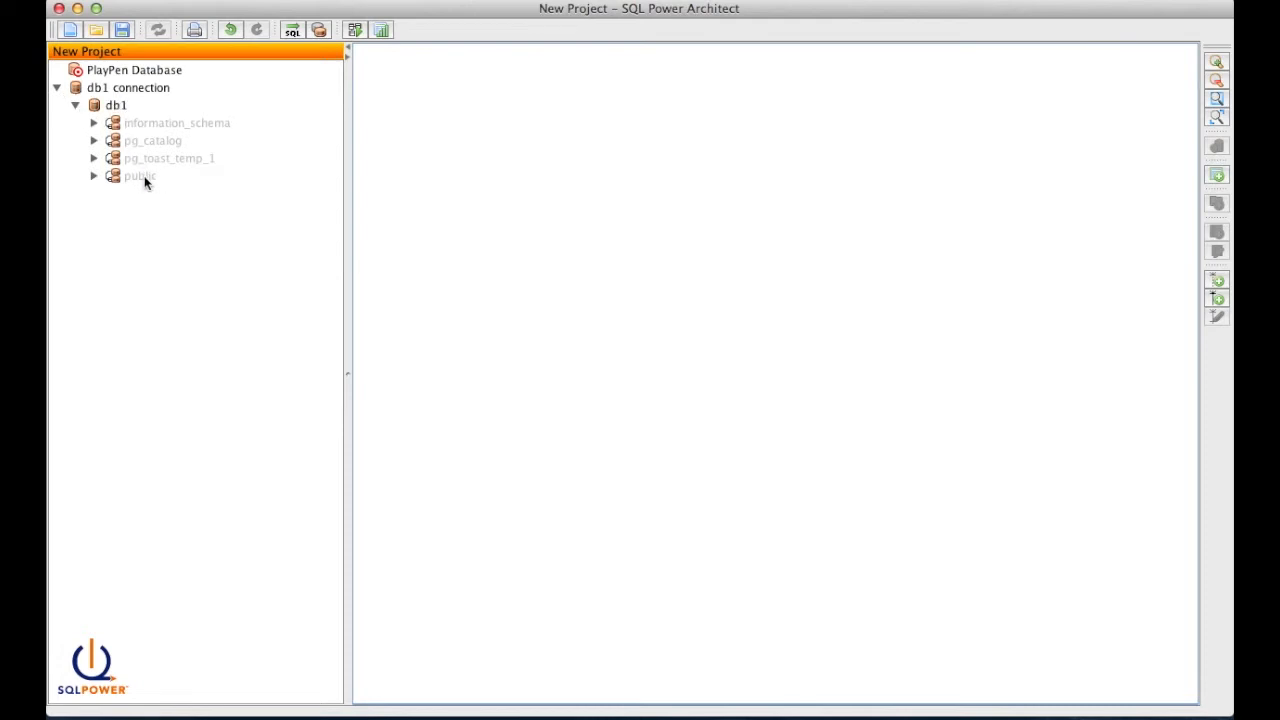
{"action": "left_click", "coordinate": [94, 176]}
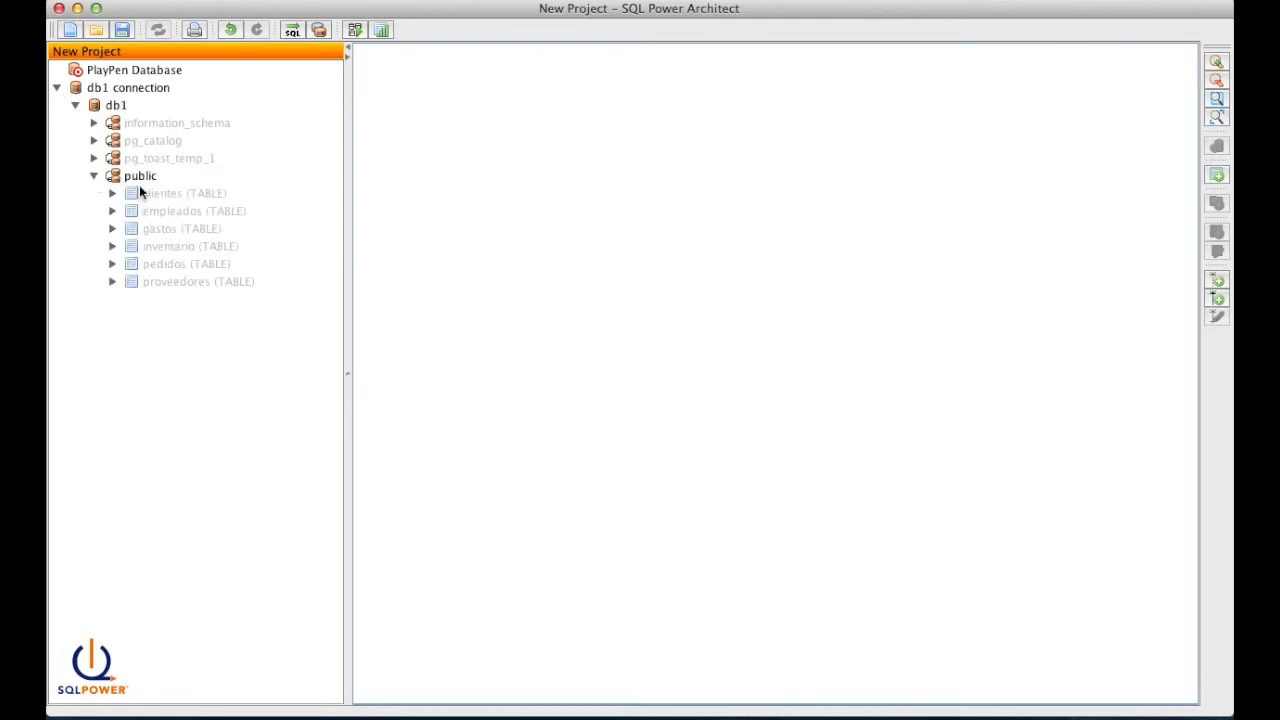
- Shift-select clientes through proveedores under public and drag all six tables into the PlayPen
{"action": "left_click", "coordinate": [143, 192]}
{"action": "left_click", "coordinate": [149, 211]}
{"action": "left_click", "coordinate": [151, 228]}
{"action": "left_click", "coordinate": [150, 246]}
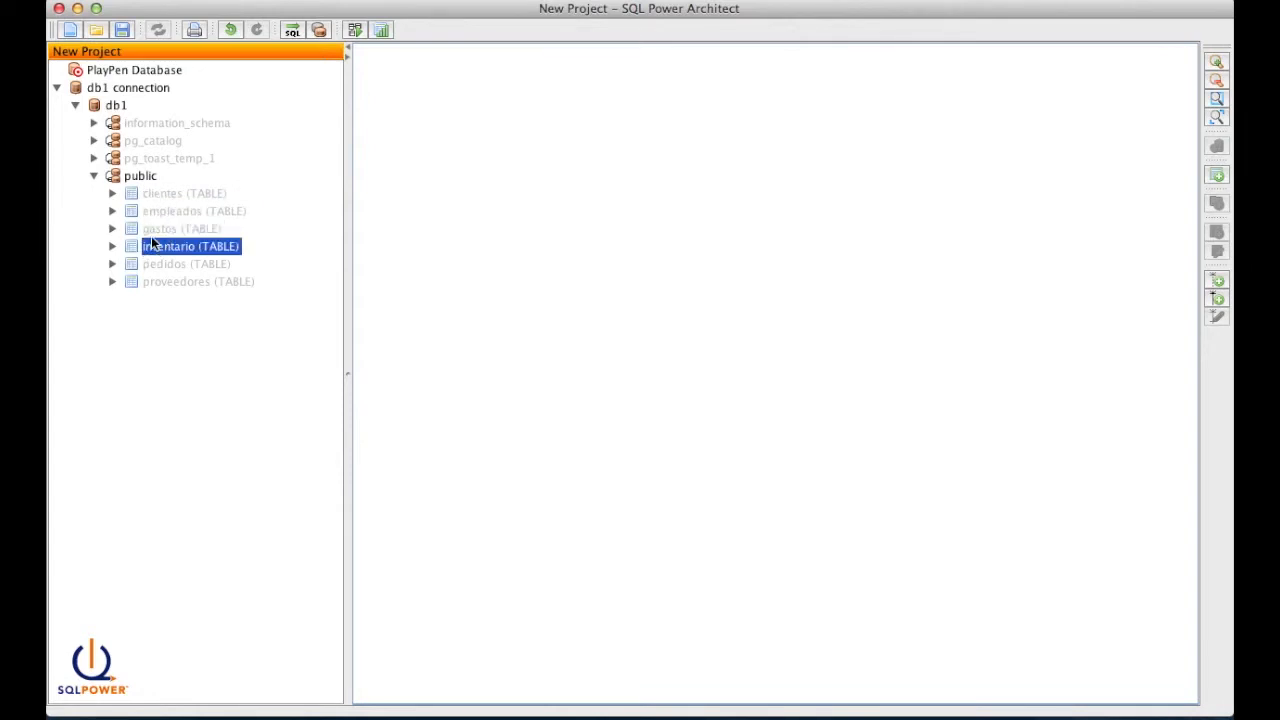
{"action": "left_click", "coordinate": [153, 281]}
{"action": "left_click", "coordinate": [153, 263]}
{"action": "left_click", "coordinate": [156, 194]}
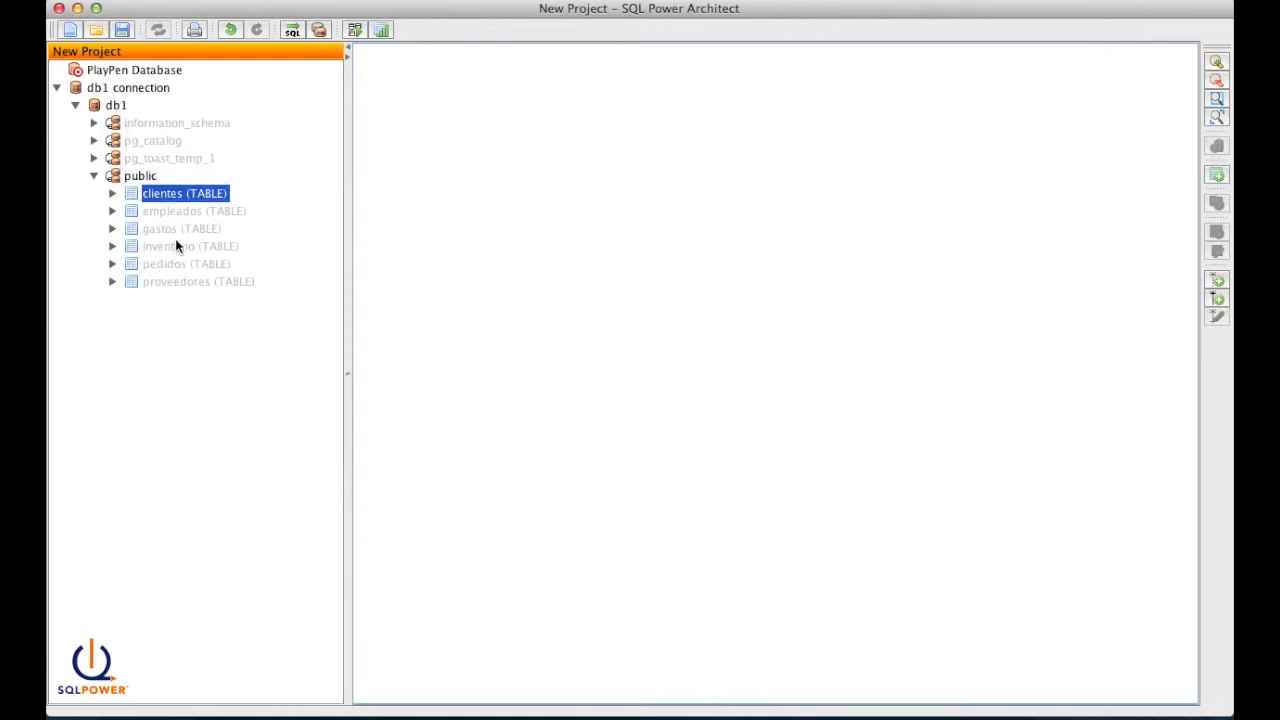
{"action": "left_click", "coordinate": [179, 282], "text": "shift"}
{"action": "left_click_drag", "start_coordinate": [169, 227], "coordinate": [627, 266]}
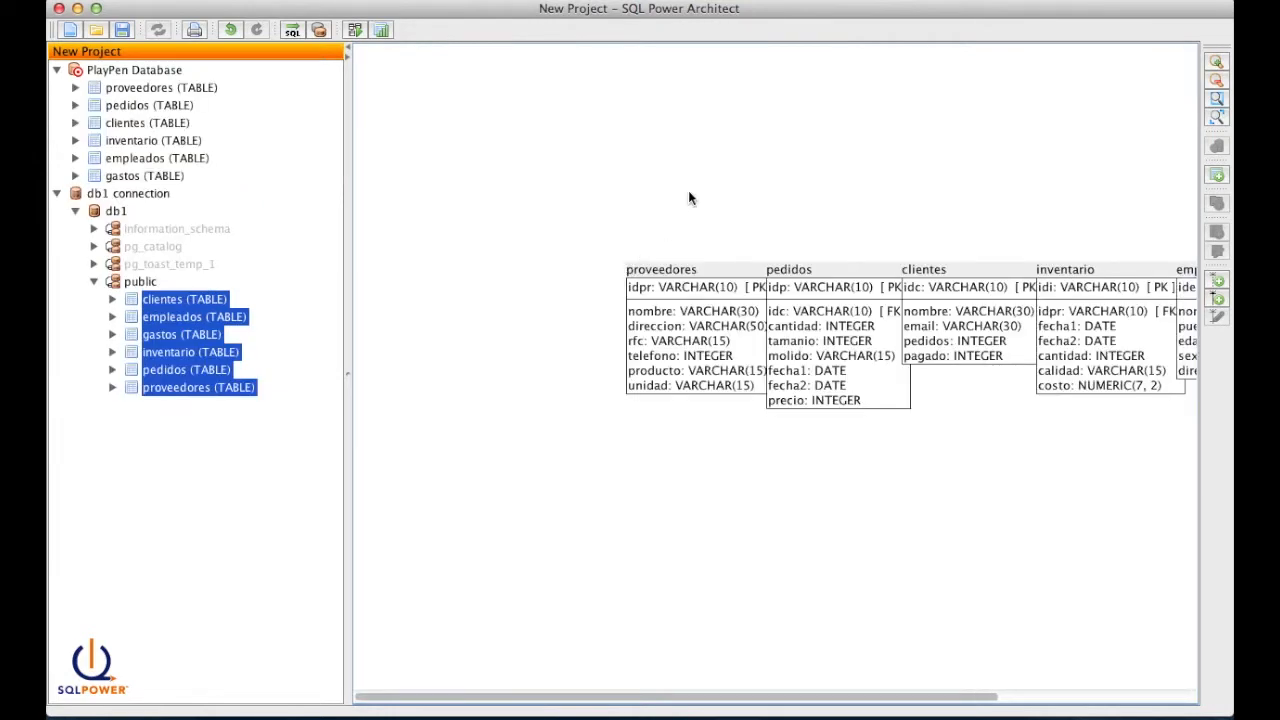
{"action": "left_click", "coordinate": [688, 197]}
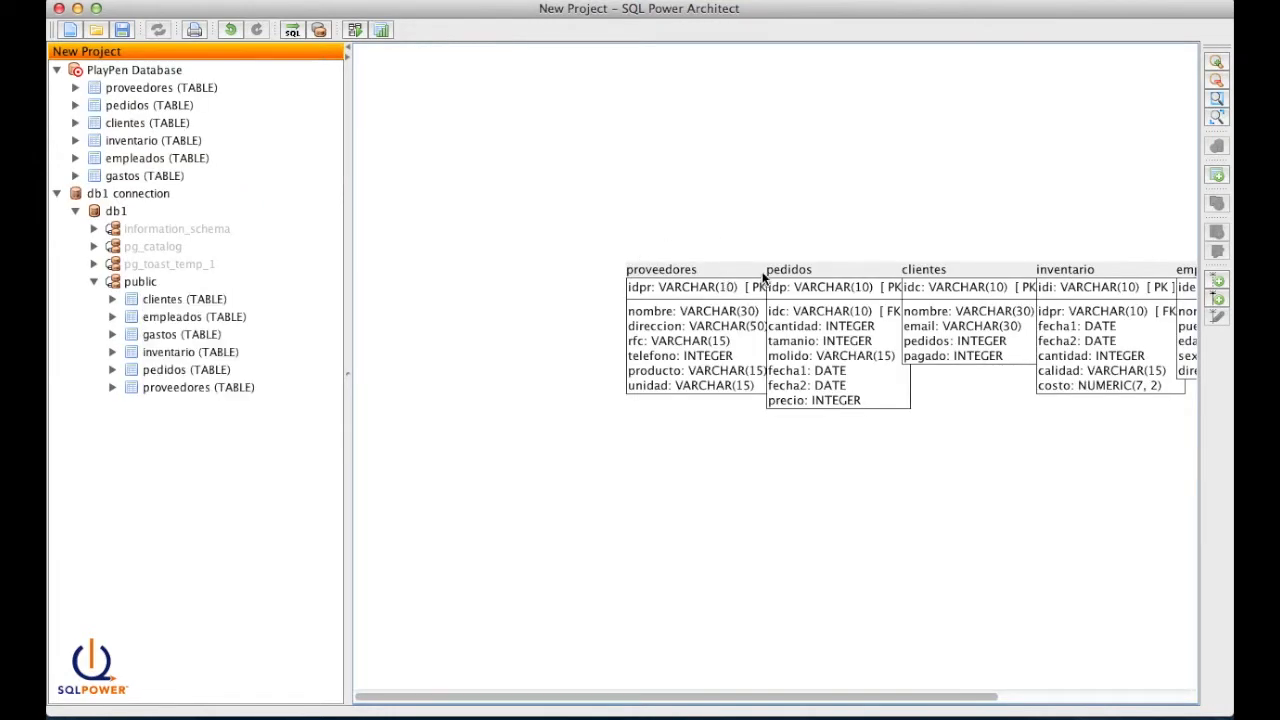
- Spread the proveedores, pedidos, clientes and other table boxes apart on the PlayPen
{"action": "left_click_drag", "start_coordinate": [740, 271], "coordinate": [537, 231]}
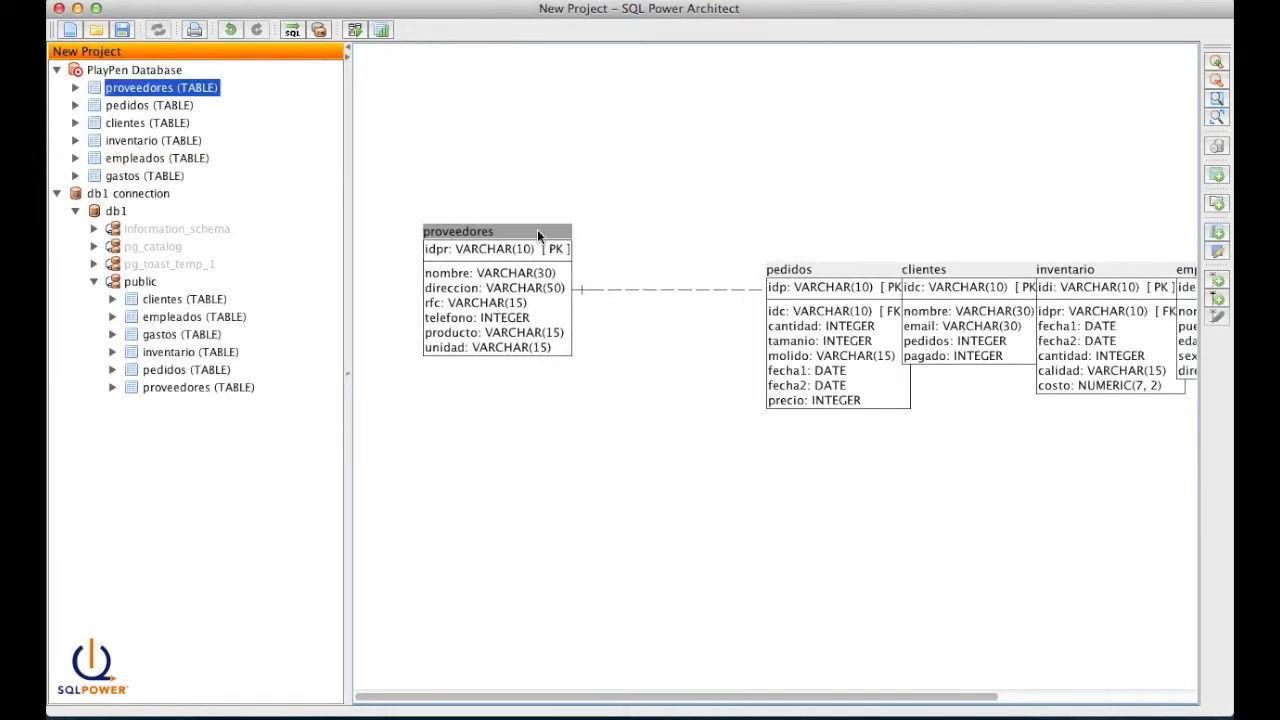
{"action": "left_click_drag", "start_coordinate": [834, 268], "coordinate": [642, 426]}
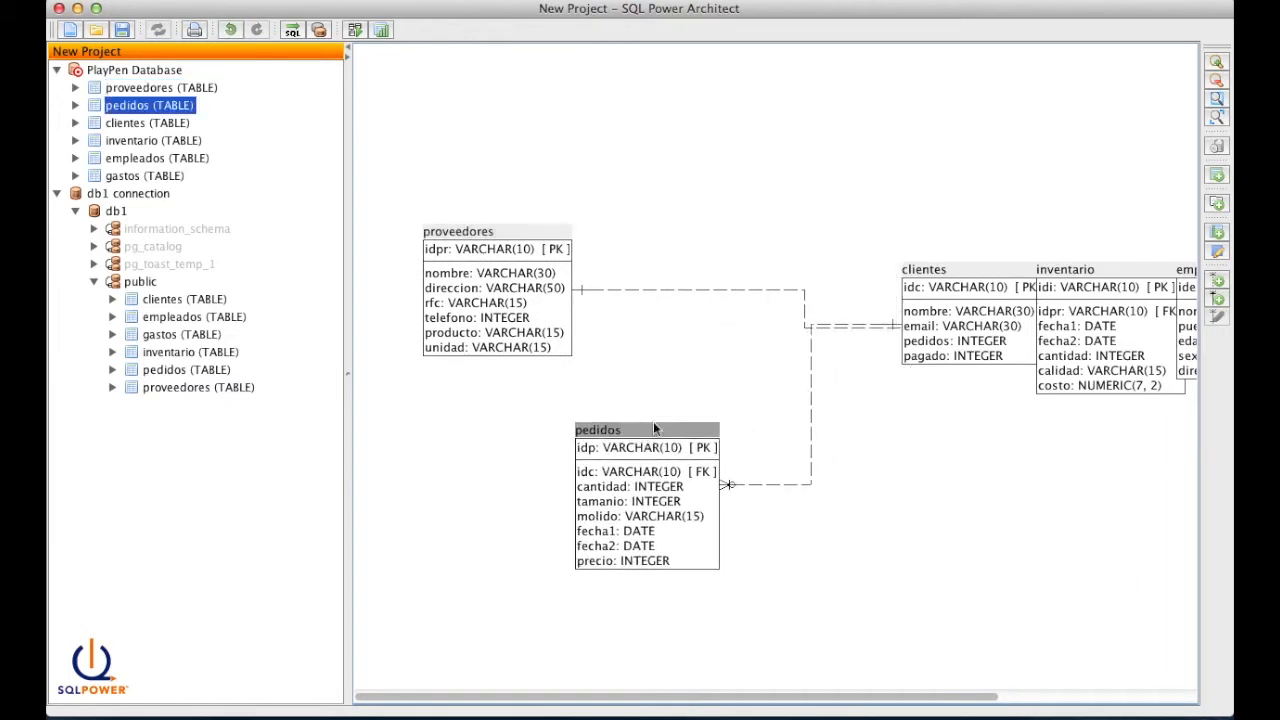
{"action": "left_click_drag", "start_coordinate": [940, 268], "coordinate": [894, 491]}
{"action": "left_click_drag", "start_coordinate": [1075, 268], "coordinate": [698, 100]}
{"action": "left_click_drag", "start_coordinate": [1186, 272], "coordinate": [662, 292]}
{"action": "left_click_drag", "start_coordinate": [1080, 268], "coordinate": [728, 288]}
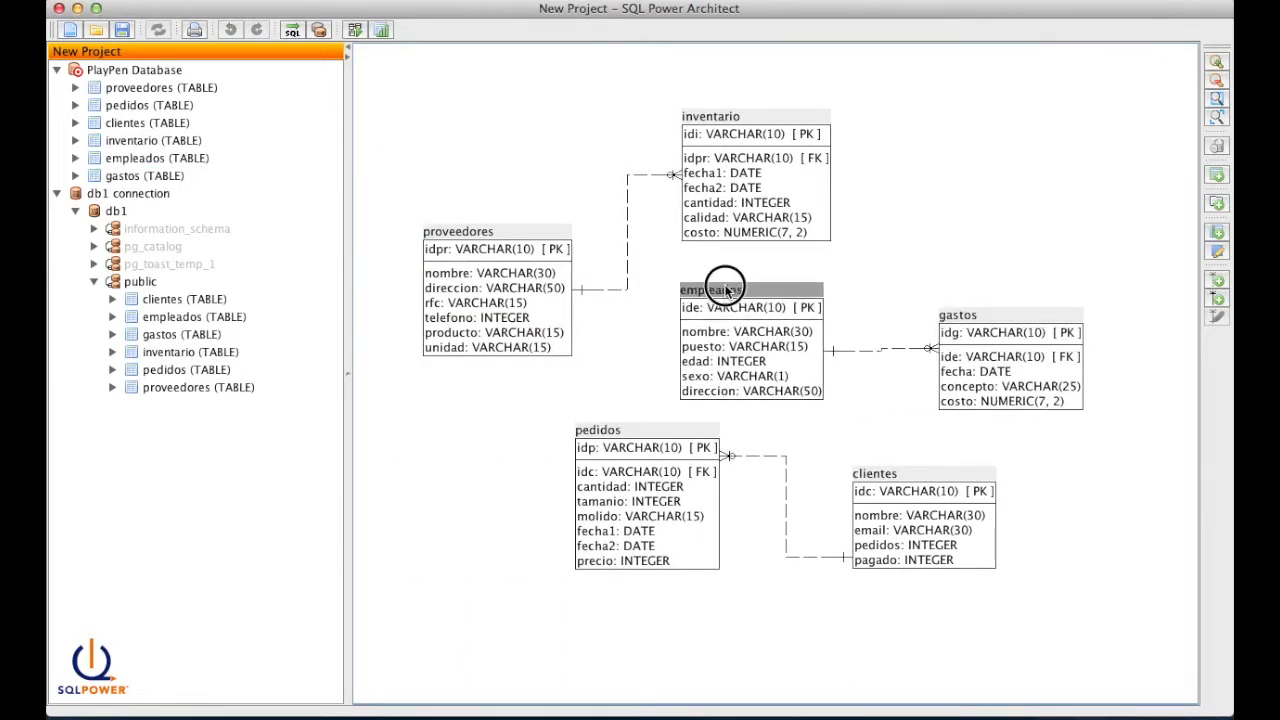
- Nudge gastos next to empleados and dismiss the 'No objects added' notice
{"action": "left_click", "coordinate": [1004, 333]}
{"action": "left_click_drag", "start_coordinate": [980, 305], "coordinate": [955, 316]}
{"action": "left_click", "coordinate": [797, 398]}
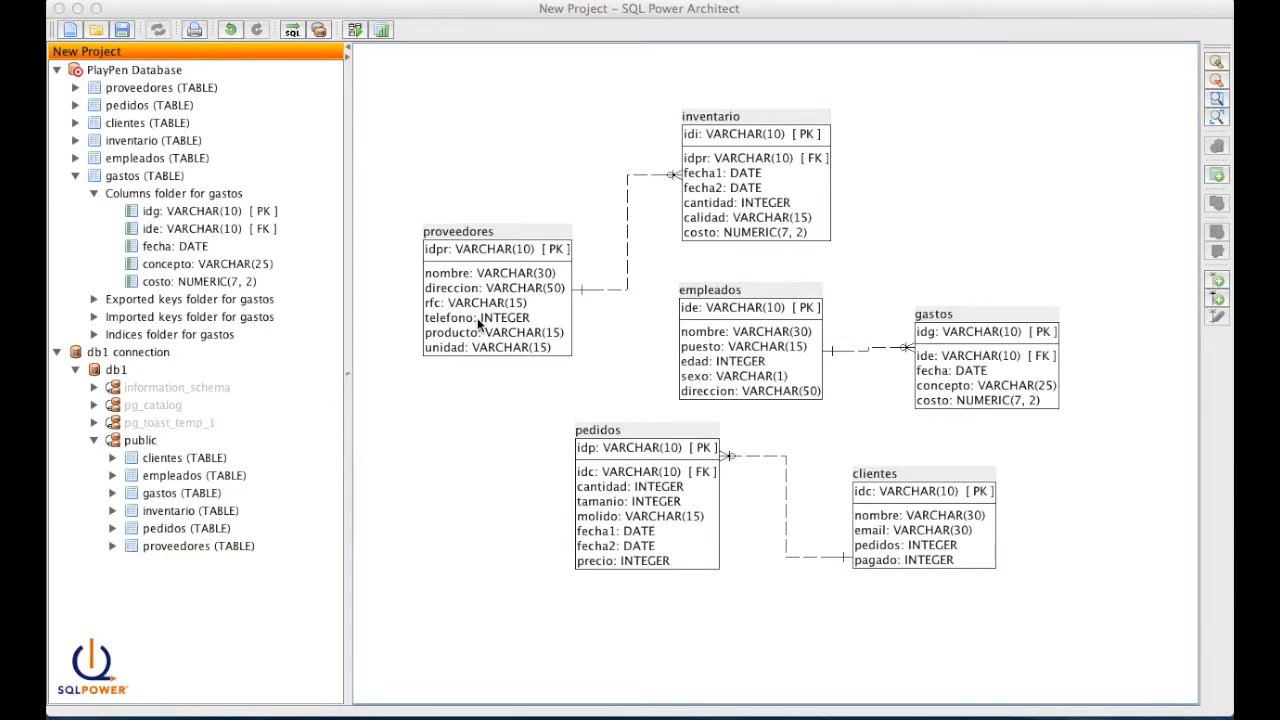
{"action": "left_click", "coordinate": [373, 64]}
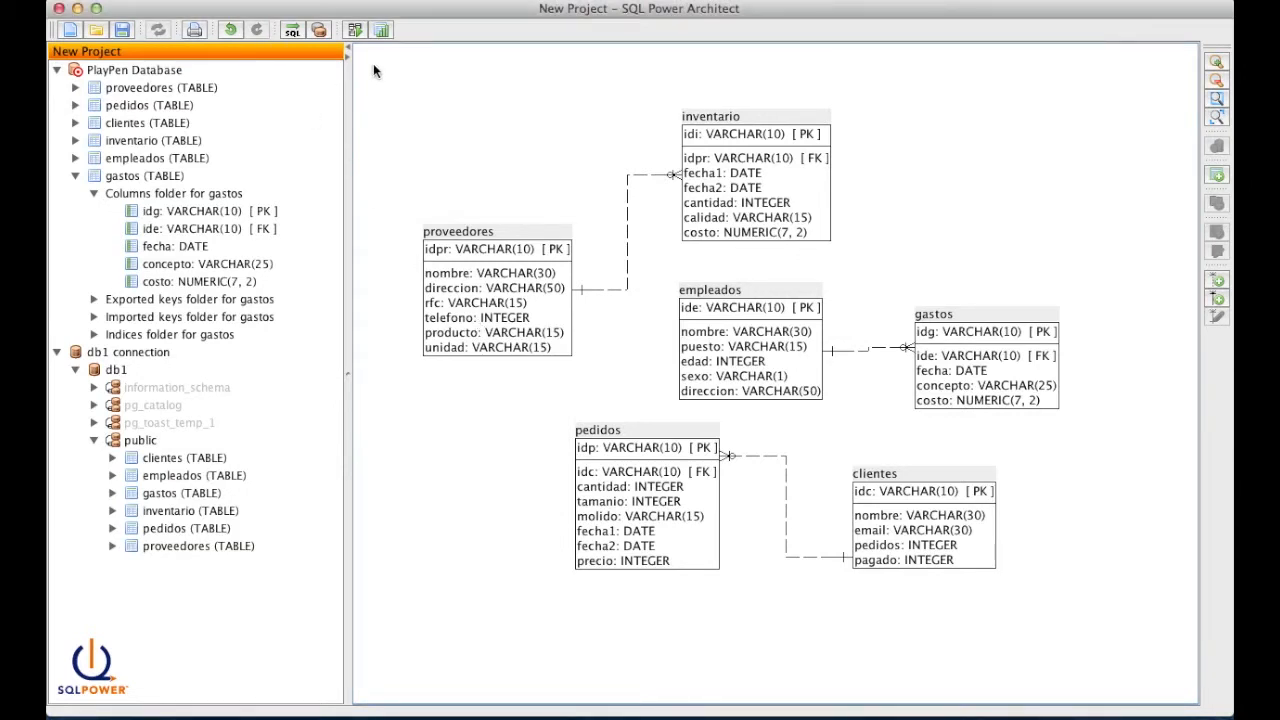
{"action": "left_click", "coordinate": [182, 0]}
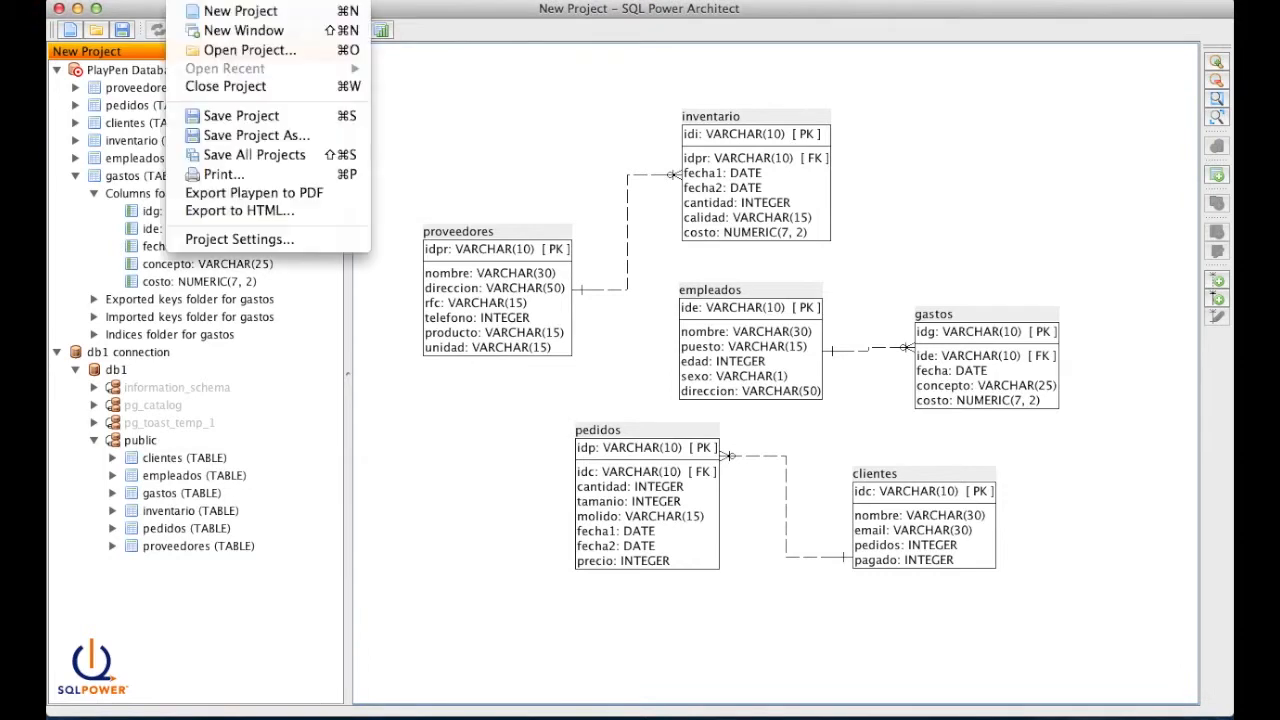
- Export the PlayPen to a PDF named ddl saved on the Desktop
{"action": "left_click", "coordinate": [271, 196]}
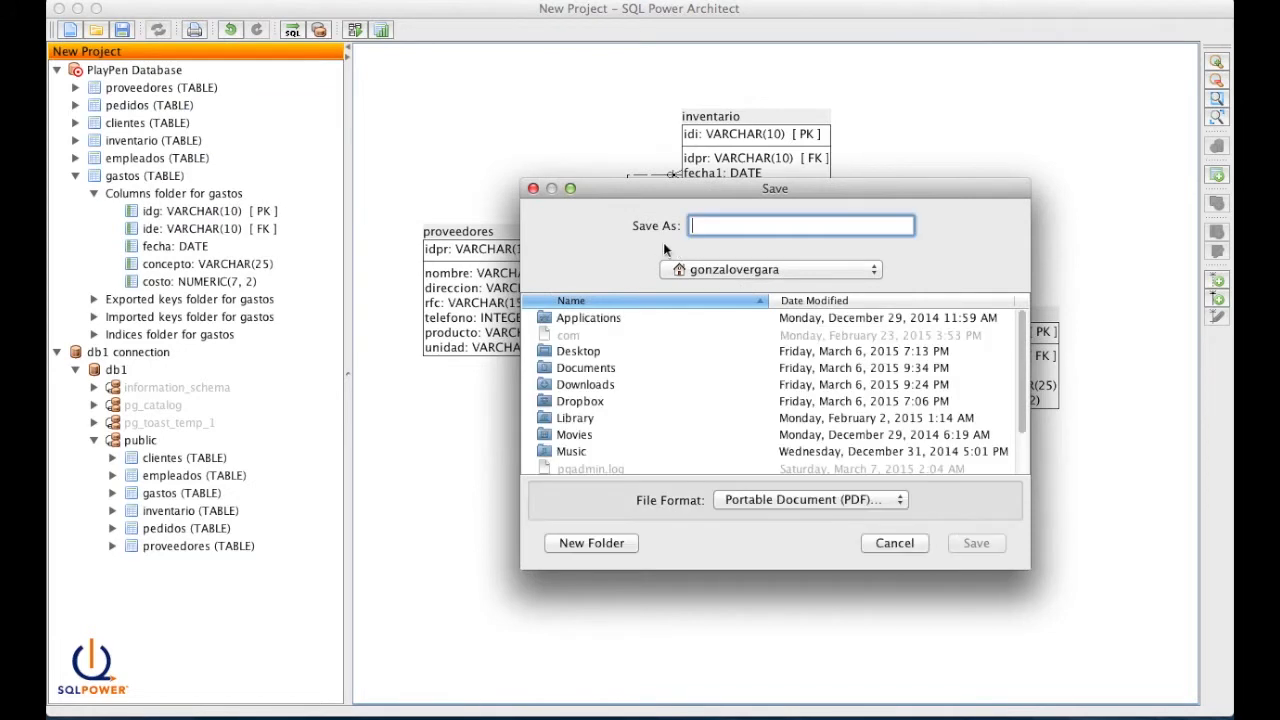
{"action": "double_click", "coordinate": [599, 350]}
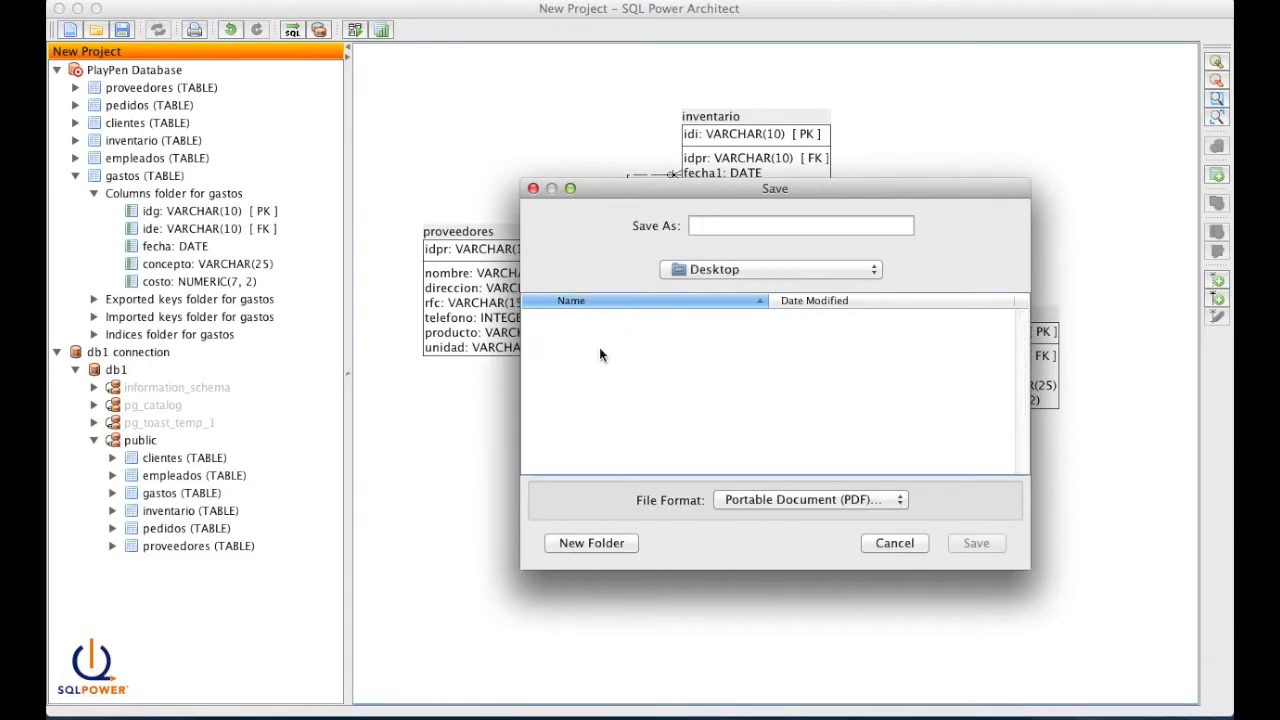
{"action": "left_click", "coordinate": [704, 224]}
{"action": "type", "text": "ddl"}
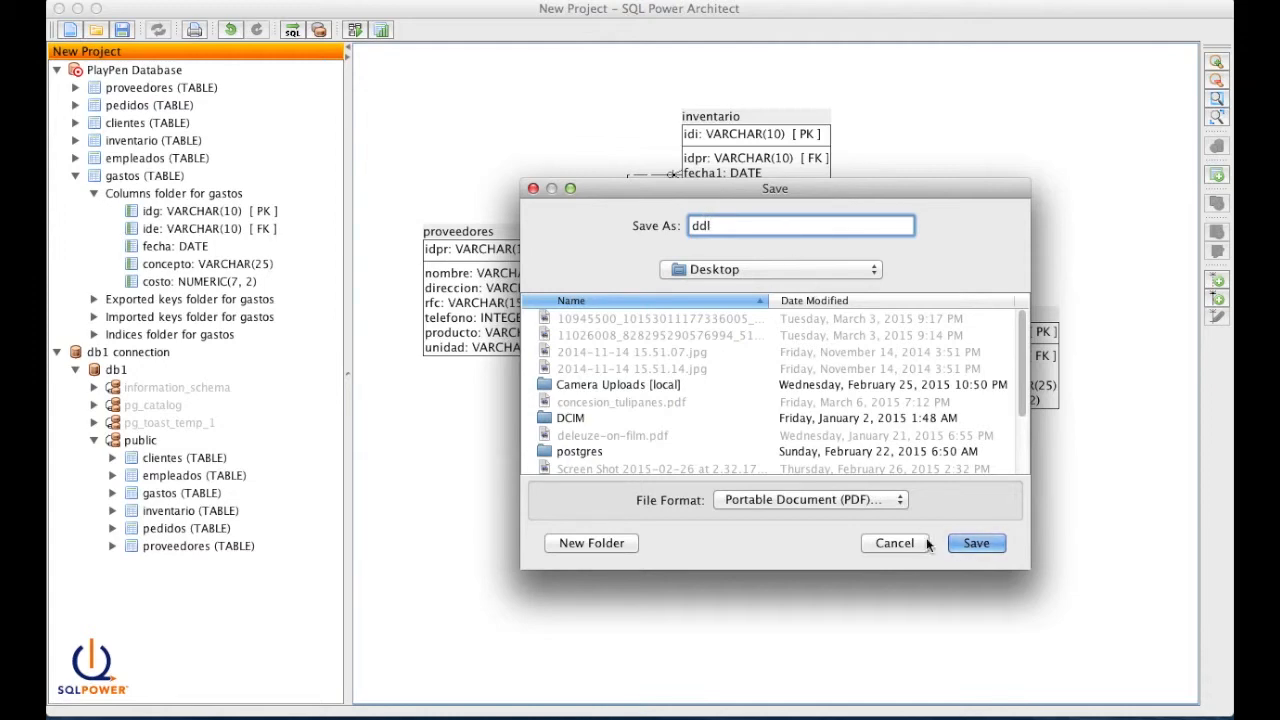
{"action": "left_click", "coordinate": [986, 543]}
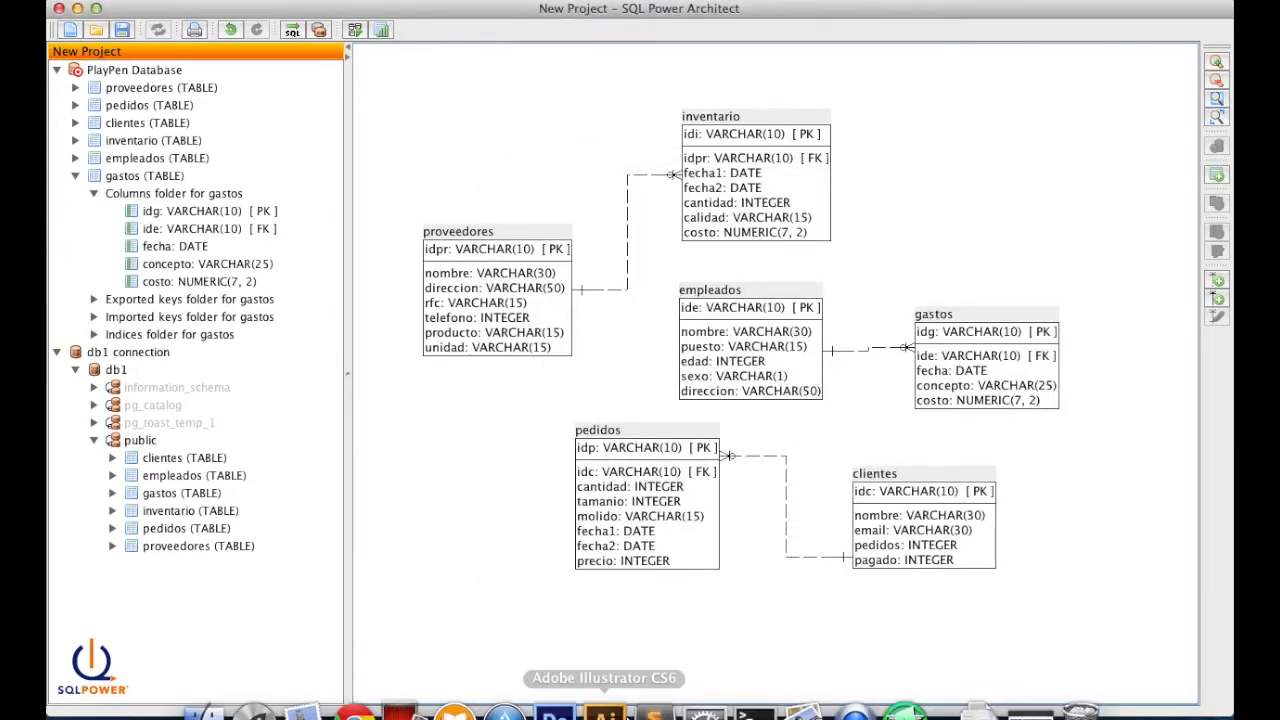
- Open ddl.pdf from the Desktop folder in Finder to view the diagram
{"action": "left_click", "coordinate": [206, 686]}
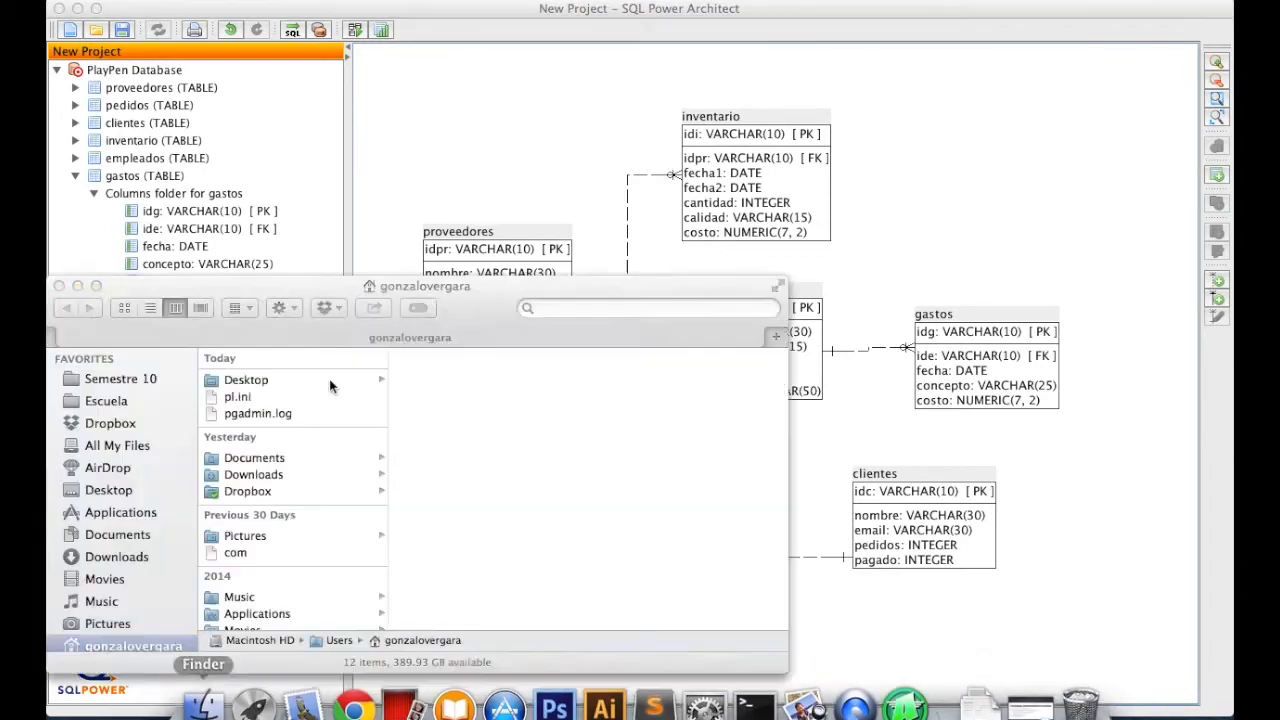
{"action": "left_click", "coordinate": [229, 382]}
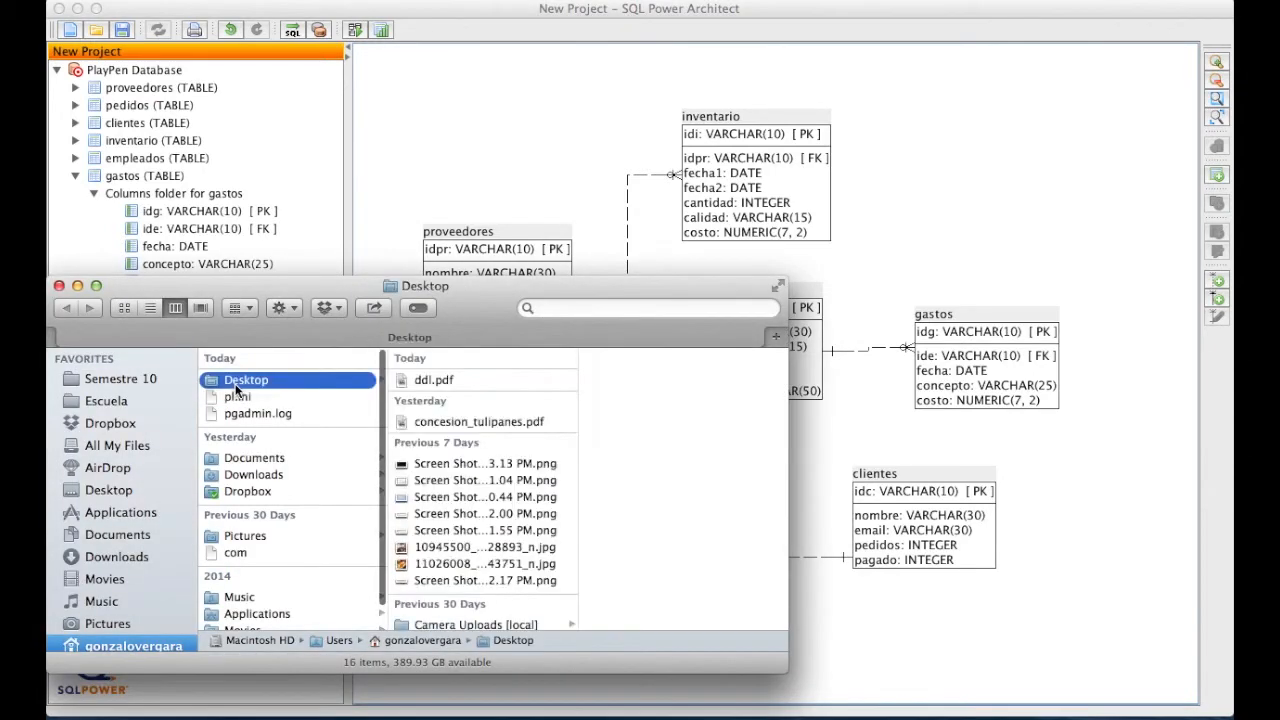
{"action": "left_click", "coordinate": [474, 379]}
{"action": "double_click", "coordinate": [473, 379]}
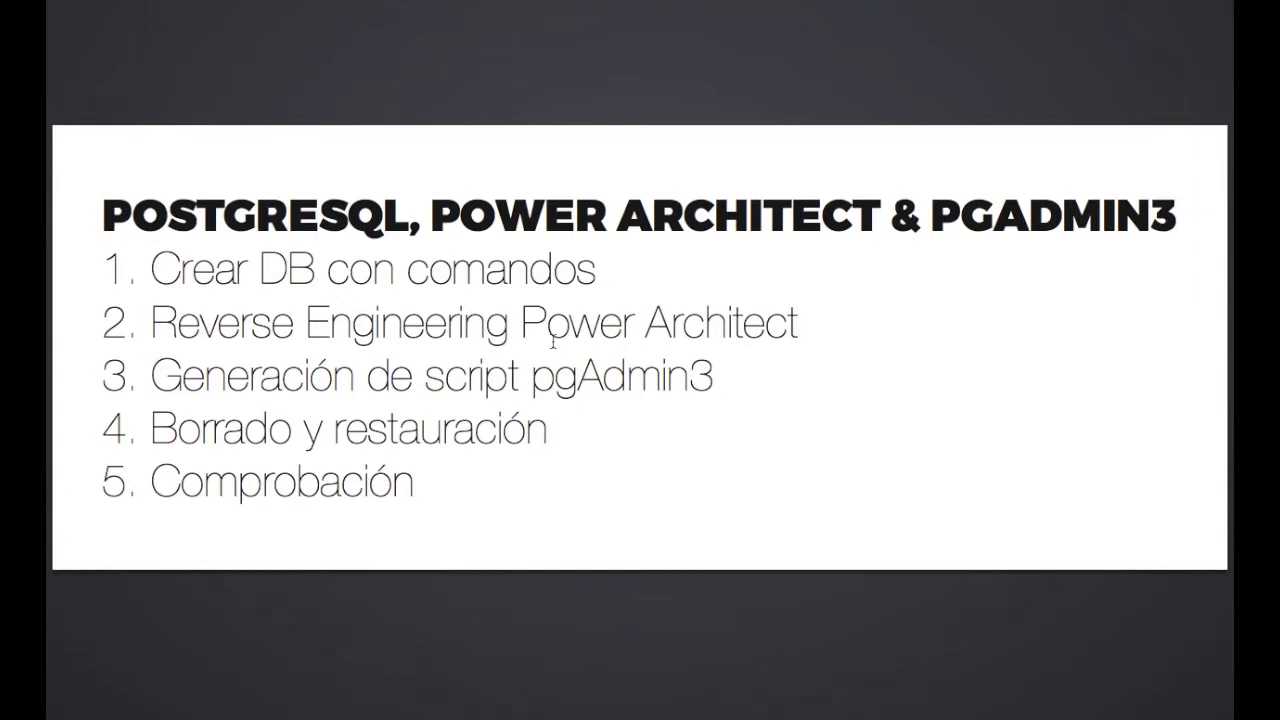
- Switch spaces from the Keynote slide to pgAdmin III with Ctrl+Left
{"action": "key", "text": "ctrl+Left"}
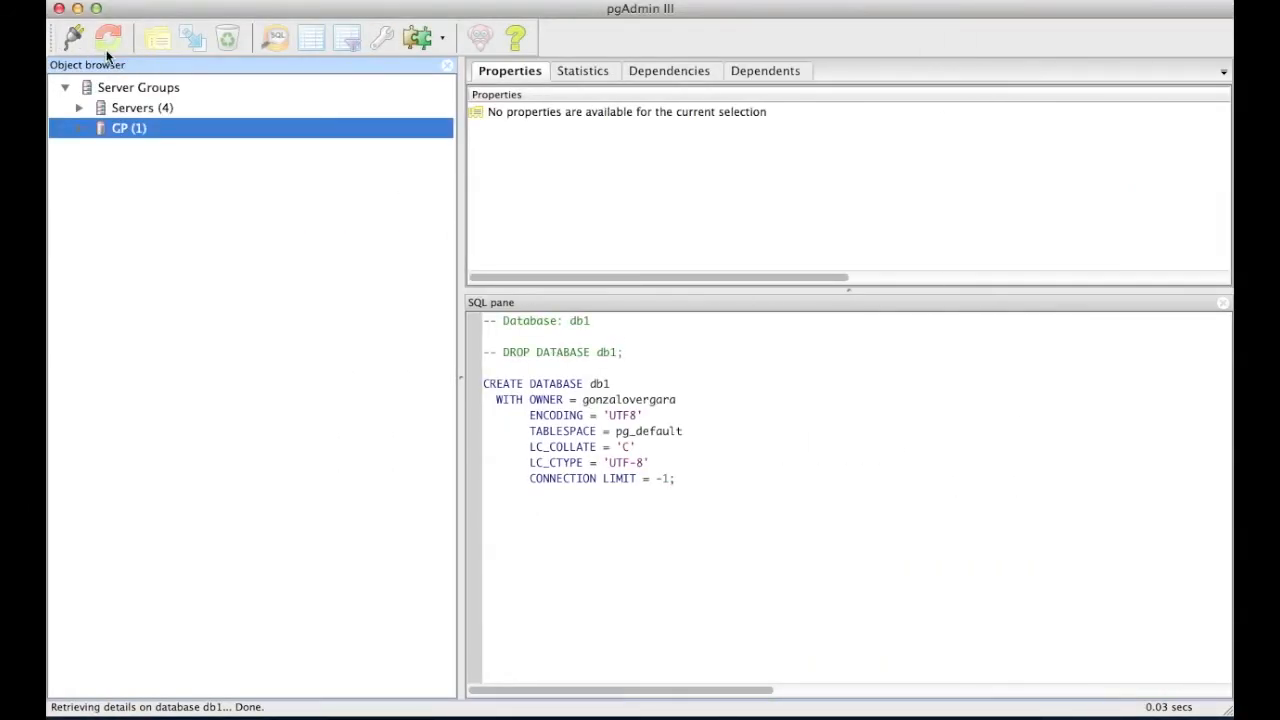
- Add server db1 on localhost with its password unsaved, placed in new group GP2
{"action": "left_click", "coordinate": [76, 44]}
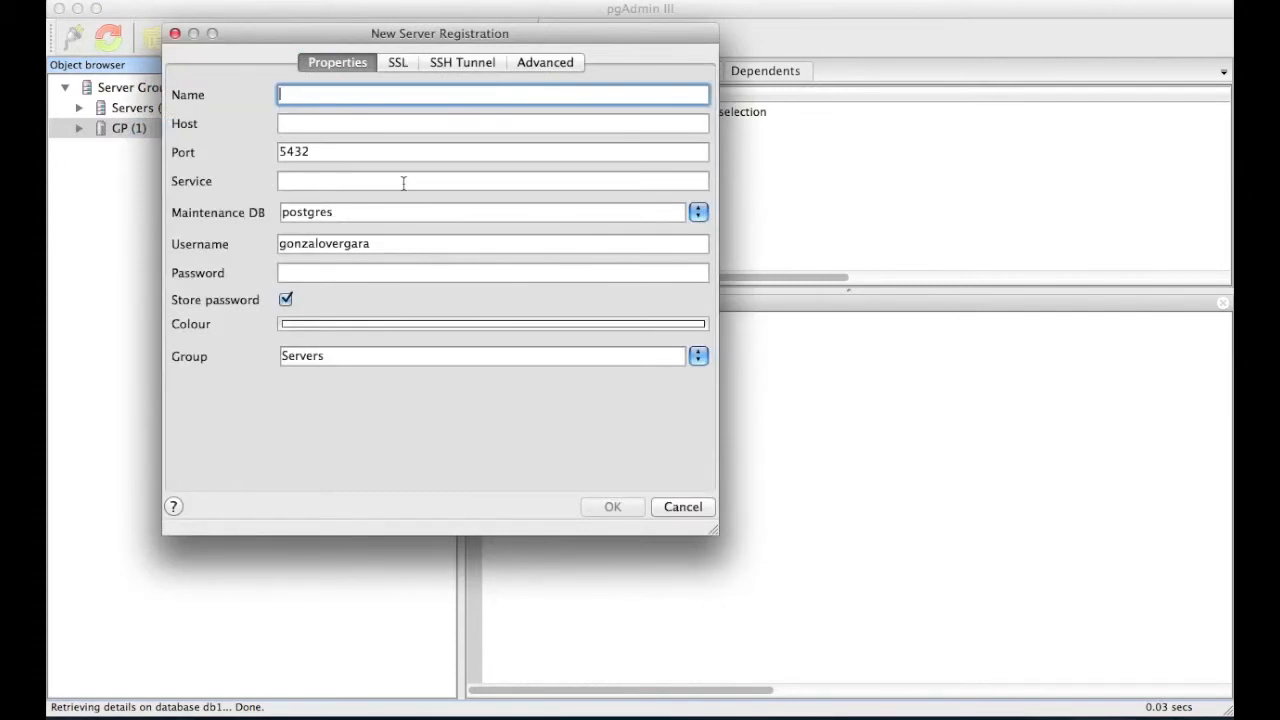
{"action": "type", "text": "db1"}
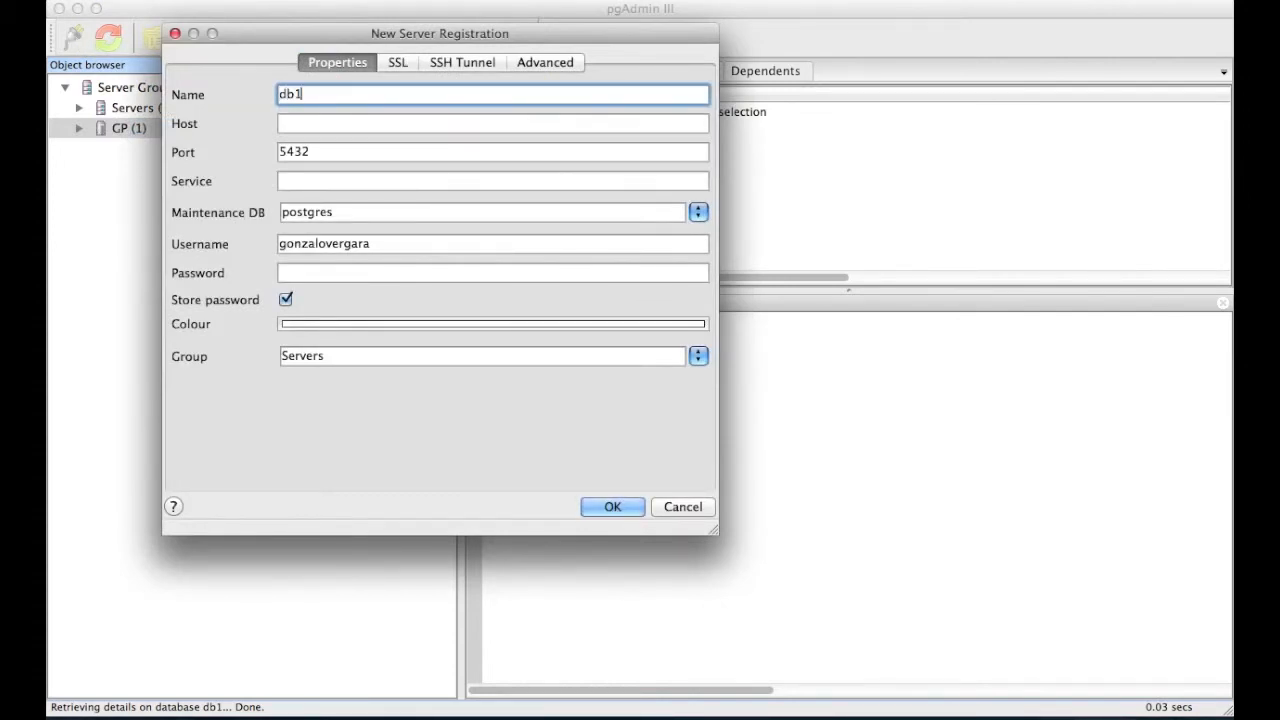
{"action": "key", "text": "Tab"}
{"action": "type", "text": "localhost"}
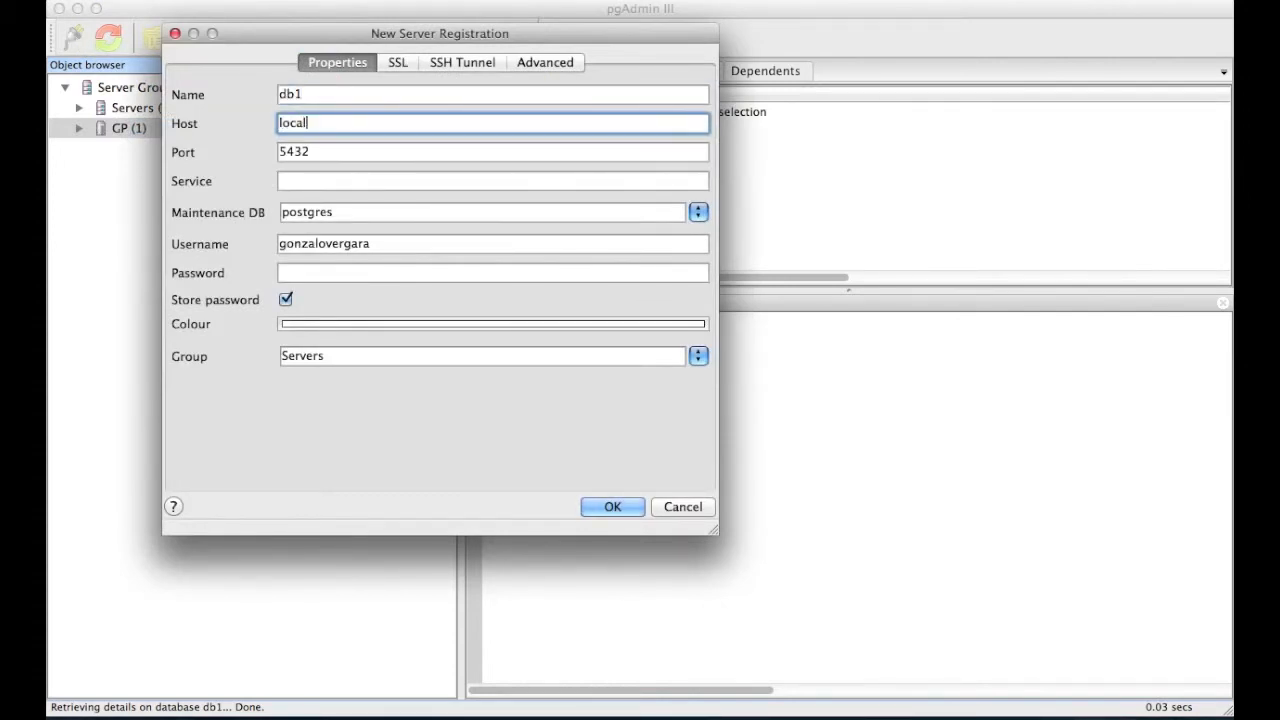
{"action": "key", "text": "Tab"}
{"action": "key", "text": "Tab"}
{"action": "key", "text": "Tab"}
{"action": "key", "text": "Tab"}
{"action": "key", "text": "Tab"}
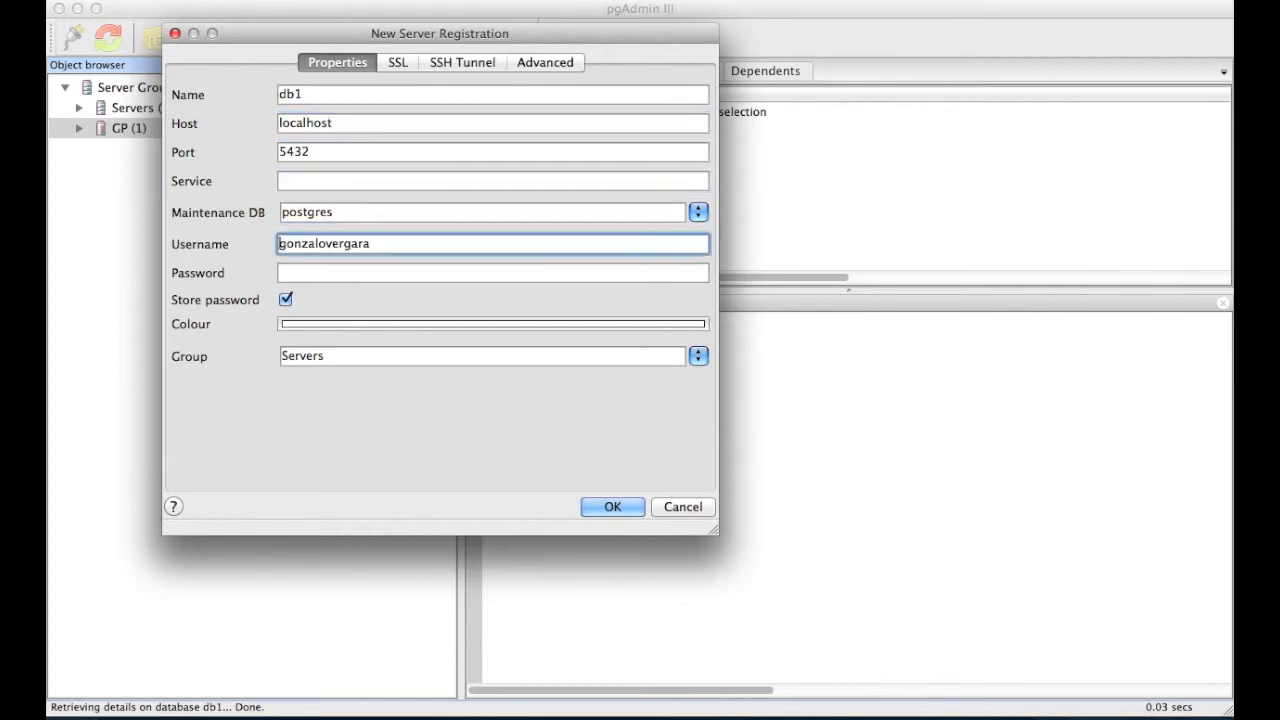
{"action": "type", "text": "•••"}
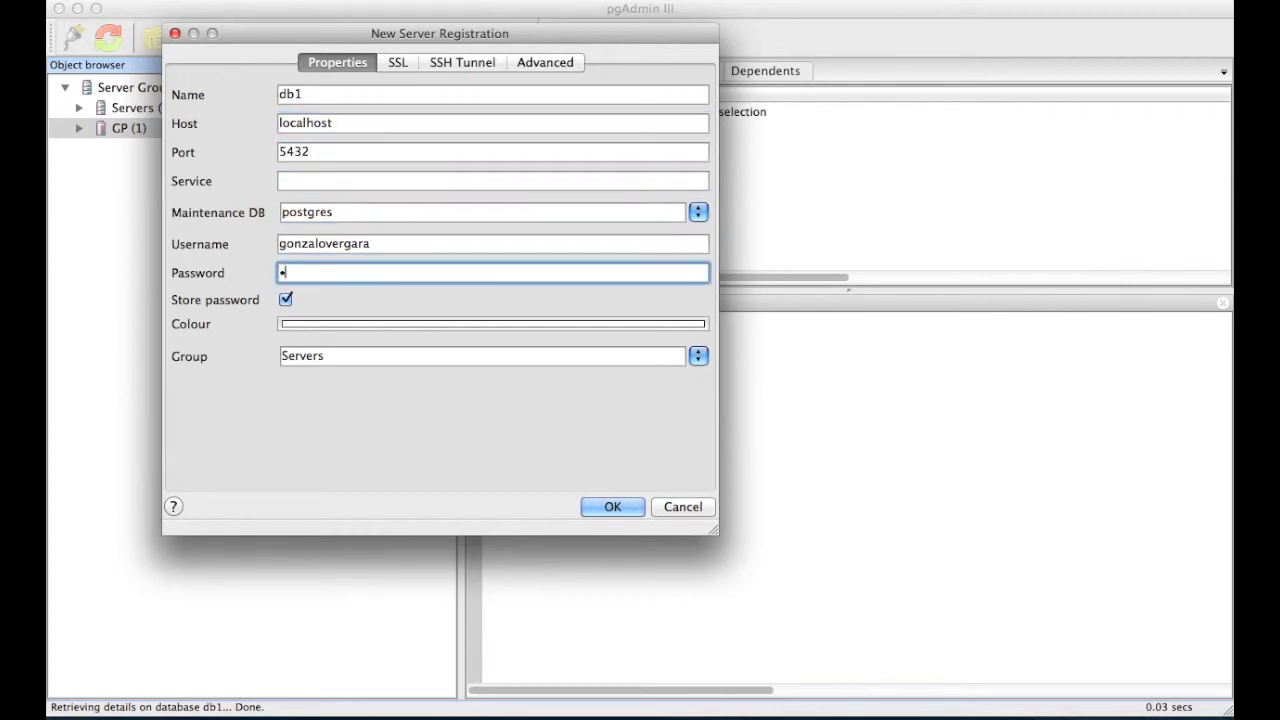
{"action": "type", "text": "•••••"}
{"action": "left_click", "coordinate": [286, 299]}
{"action": "left_click", "coordinate": [334, 358]}
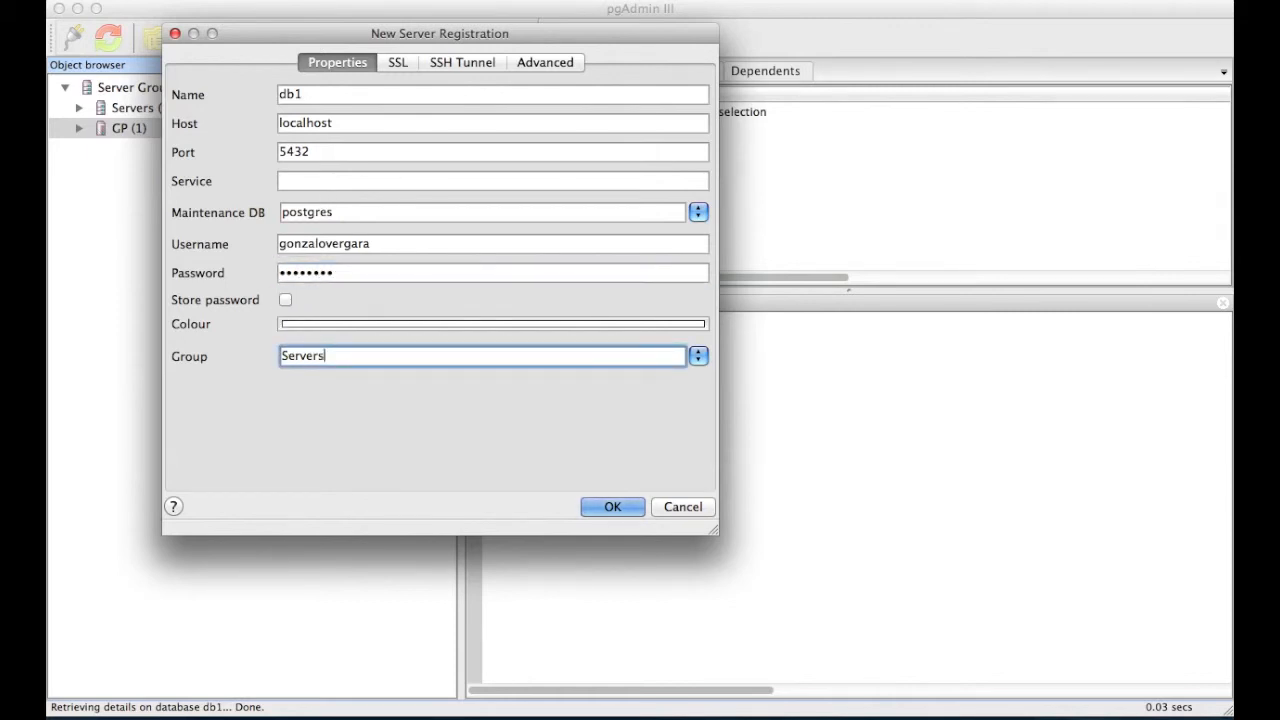
{"action": "key", "text": "BackSpace"}
{"action": "key", "text": "BackSpace"}
{"action": "key", "text": "BackSpace"}
{"action": "key", "text": "BackSpace"}
{"action": "key", "text": "BackSpace"}
{"action": "key", "text": "BackSpace"}
{"action": "key", "text": "BackSpace"}
{"action": "type", "text": "GP2"}
{"action": "left_click", "coordinate": [600, 508]}
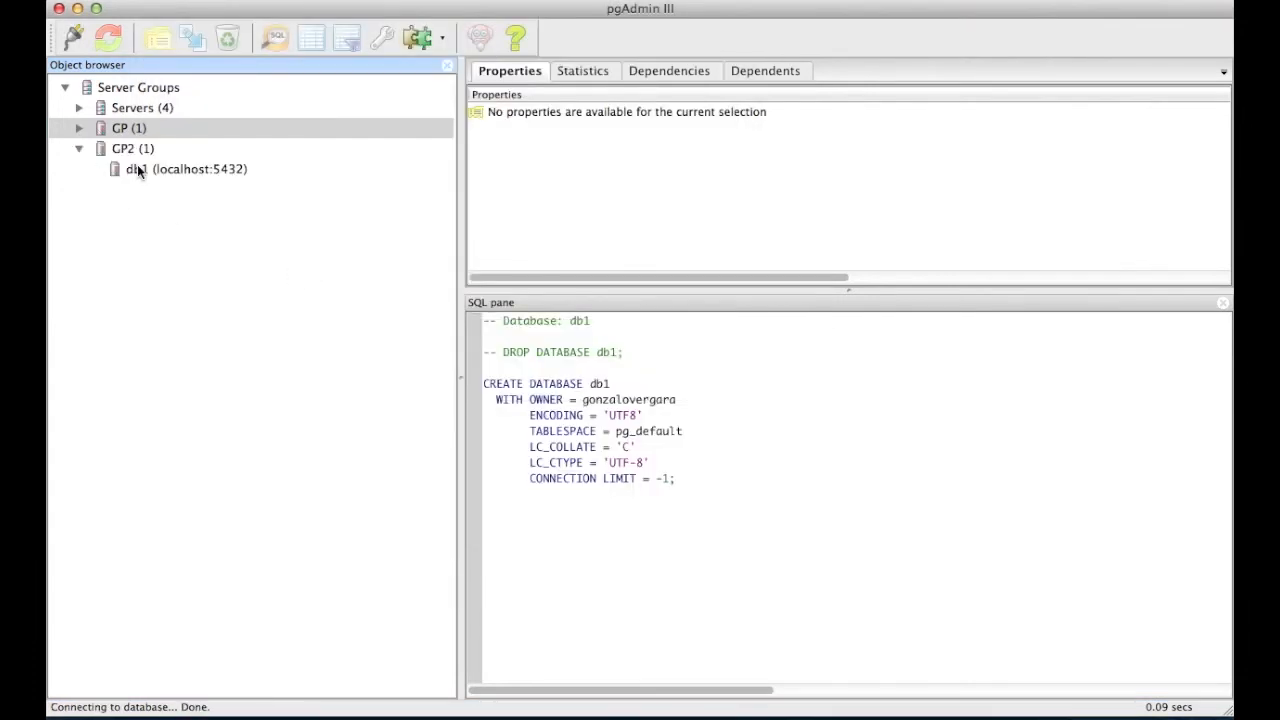
- Expand server db1 down to the db1 database's public schema tables list
{"action": "left_click", "coordinate": [137, 169]}
{"action": "left_click", "coordinate": [90, 170]}
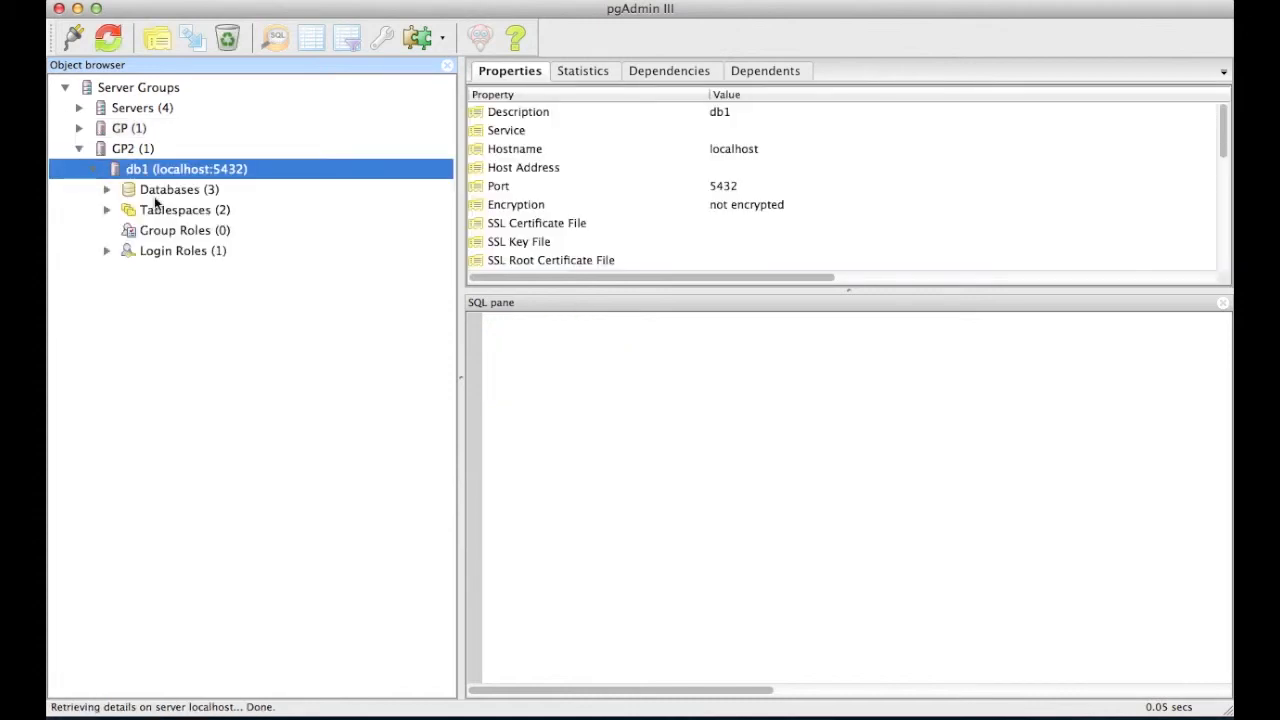
{"action": "left_click", "coordinate": [107, 189]}
{"action": "left_click", "coordinate": [150, 212]}
{"action": "left_click", "coordinate": [162, 231]}
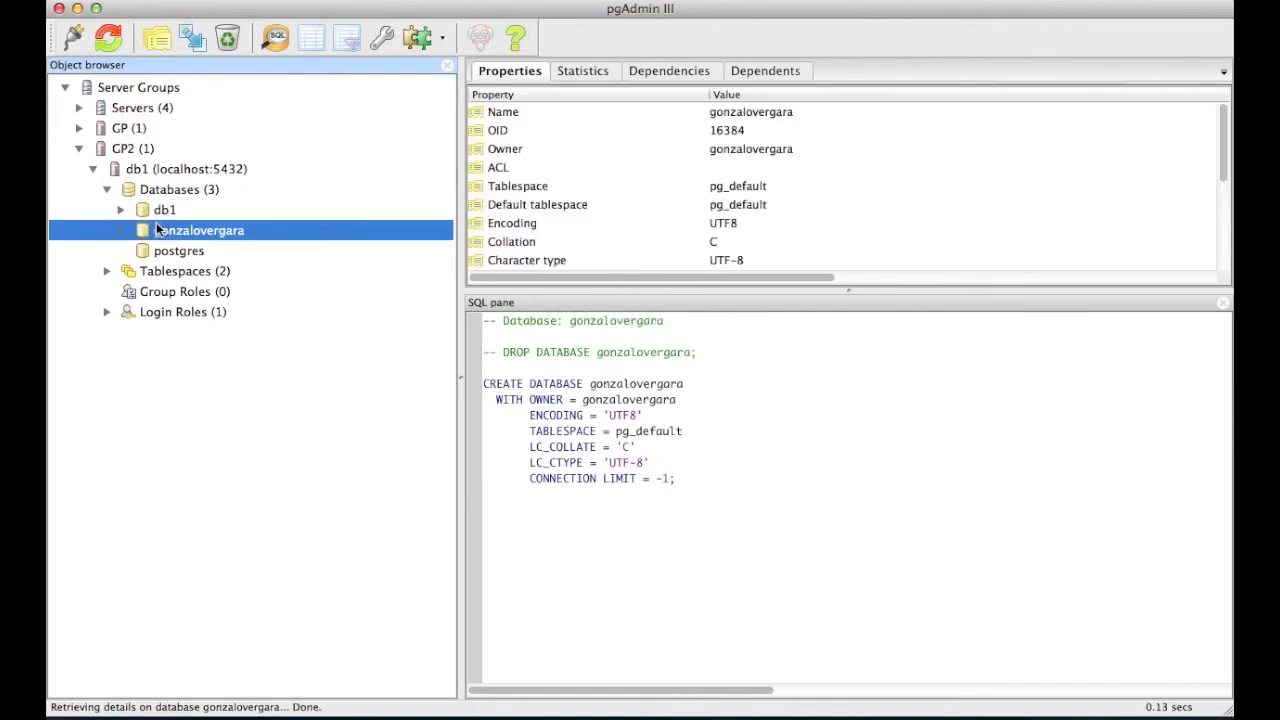
{"action": "left_click", "coordinate": [121, 210]}
{"action": "left_click", "coordinate": [140, 291]}
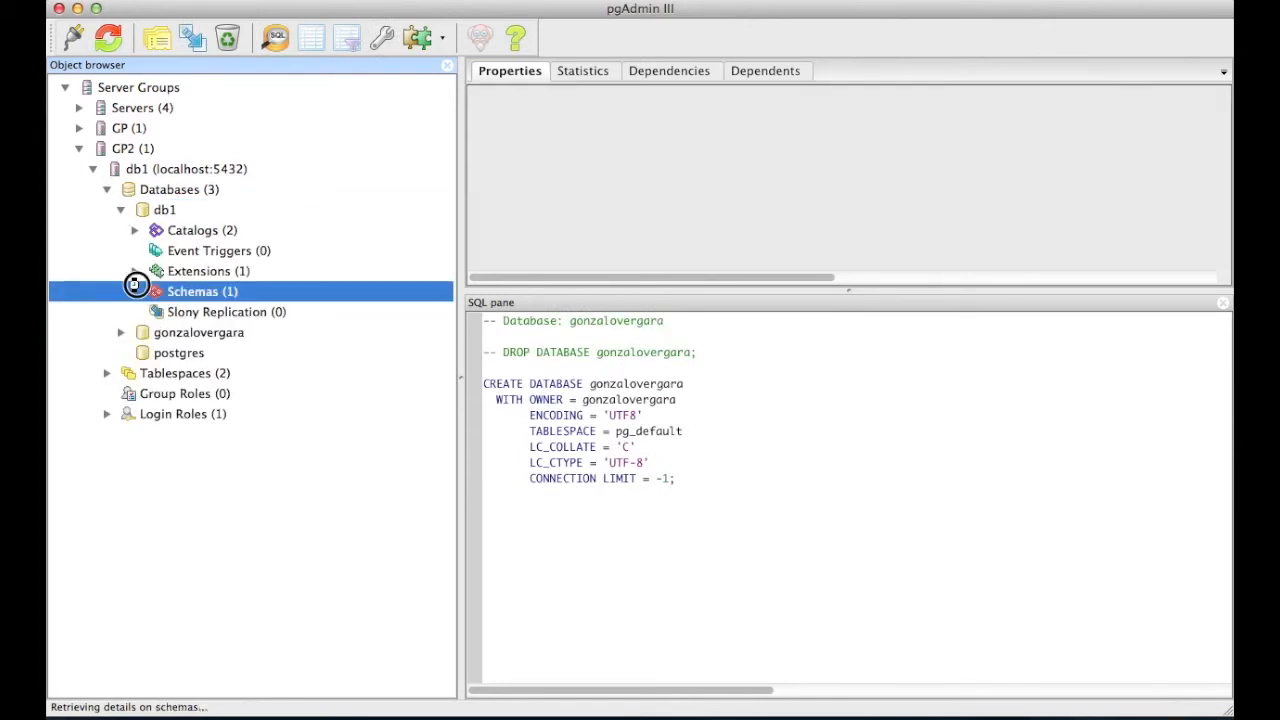
{"action": "left_click", "coordinate": [135, 291]}
{"action": "left_click", "coordinate": [176, 313]}
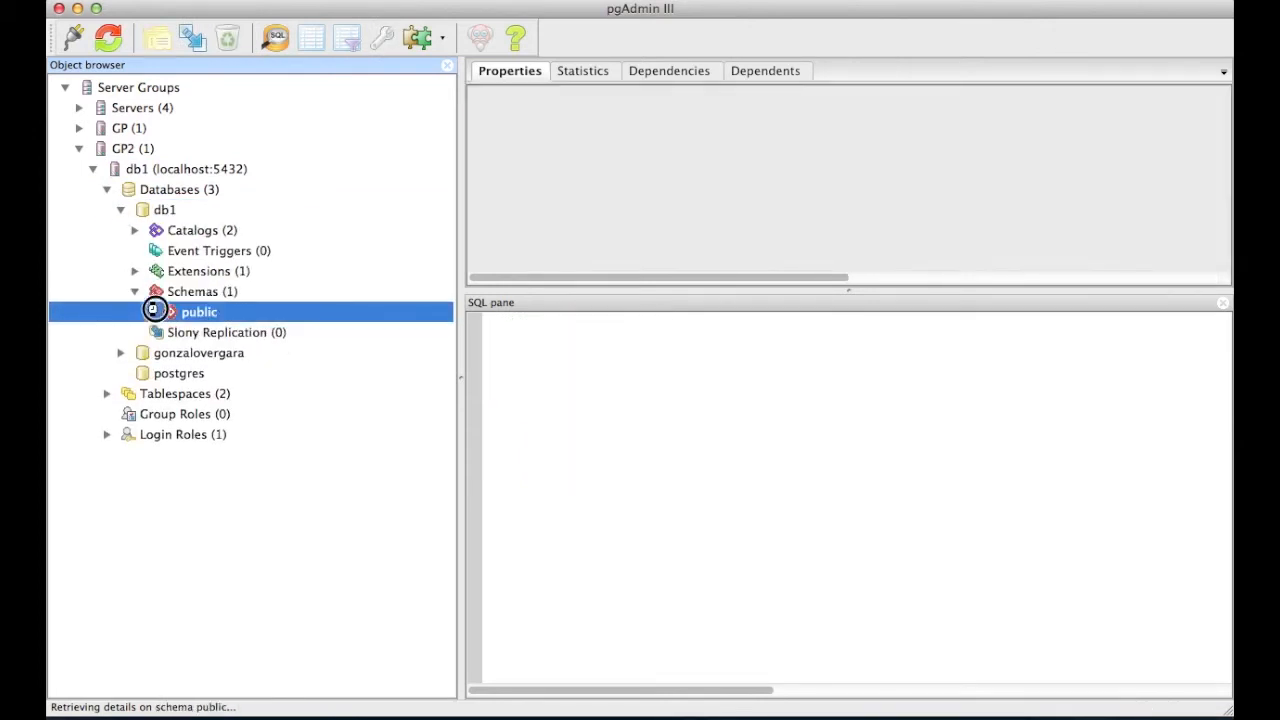
{"action": "left_click", "coordinate": [148, 312]}
{"action": "left_click", "coordinate": [163, 495]}
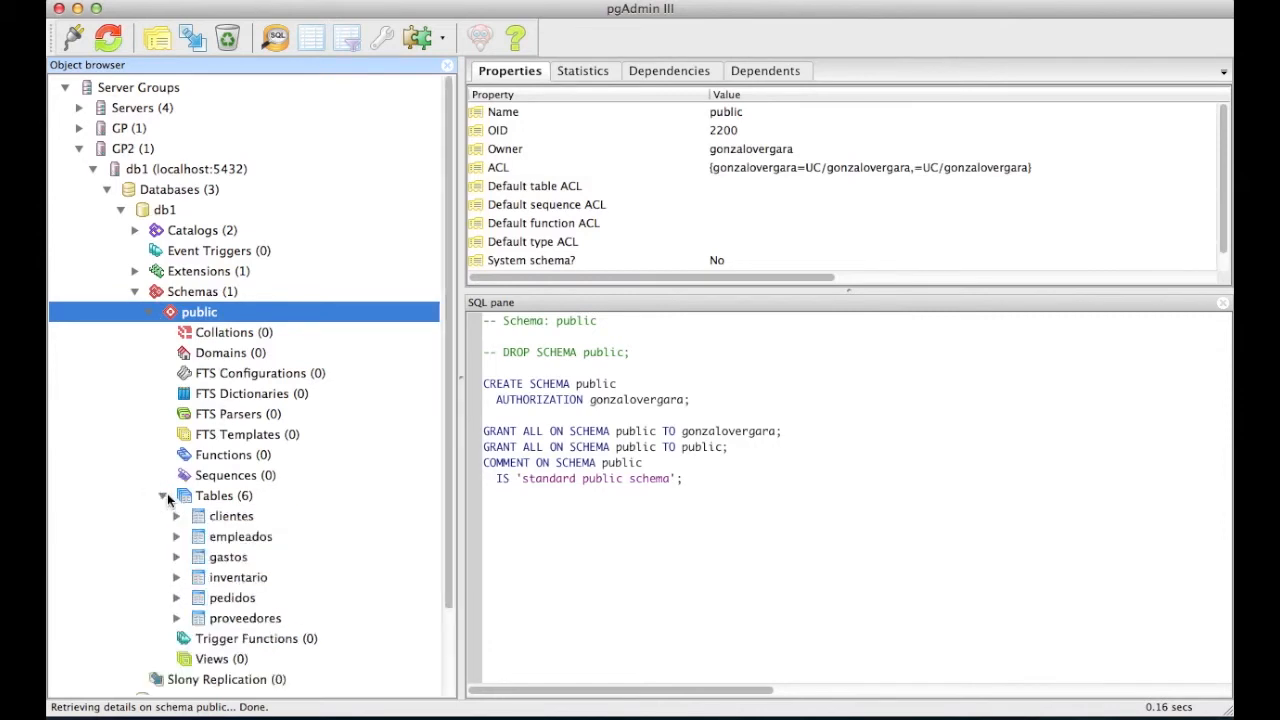
{"action": "left_click", "coordinate": [208, 516]}
{"action": "left_click", "coordinate": [240, 535]}
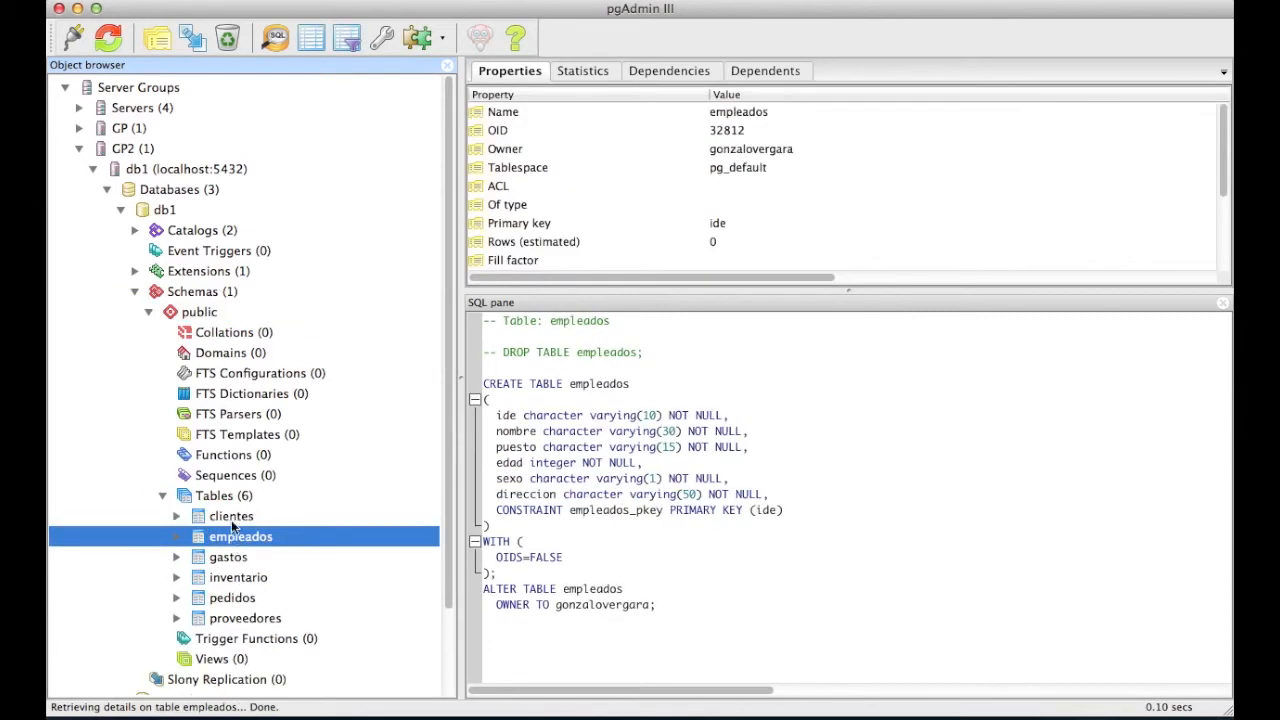
- View all rows of clientes, close the data view, and collapse public and Schemas
{"action": "right_click", "coordinate": [232, 520]}
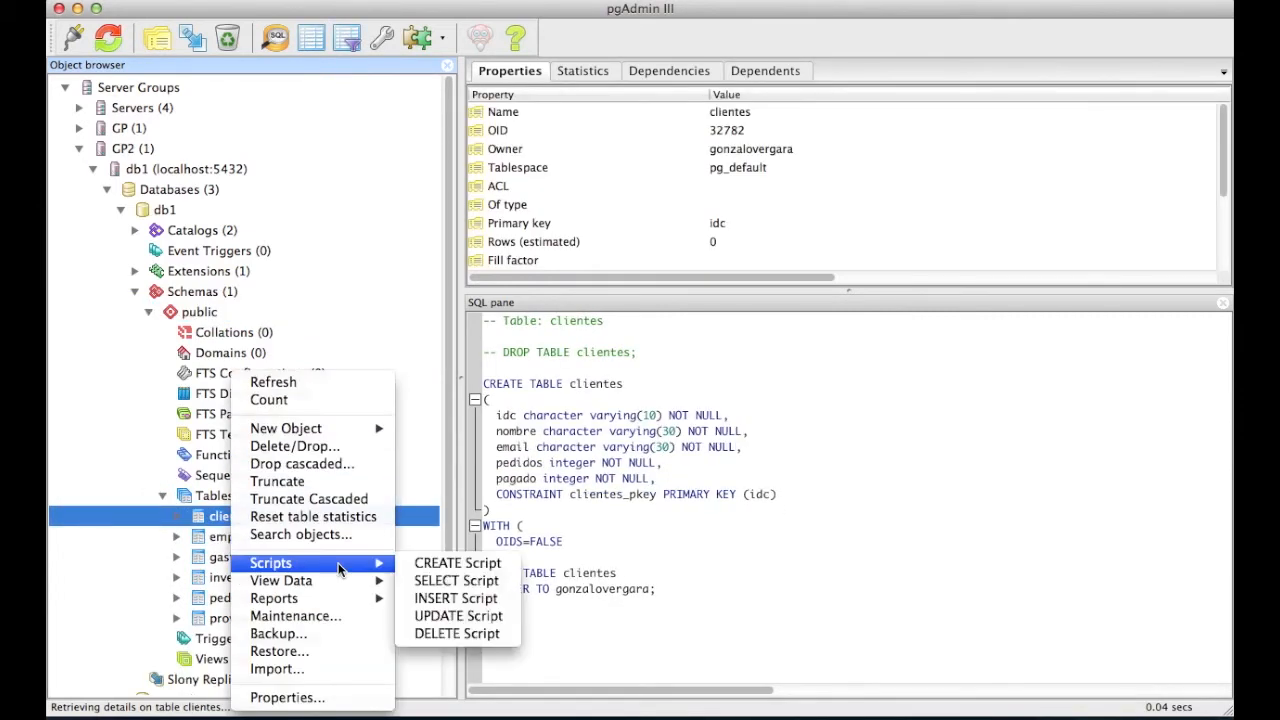
{"action": "mouse_move", "coordinate": [340, 582]}
{"action": "left_click", "coordinate": [460, 612]}
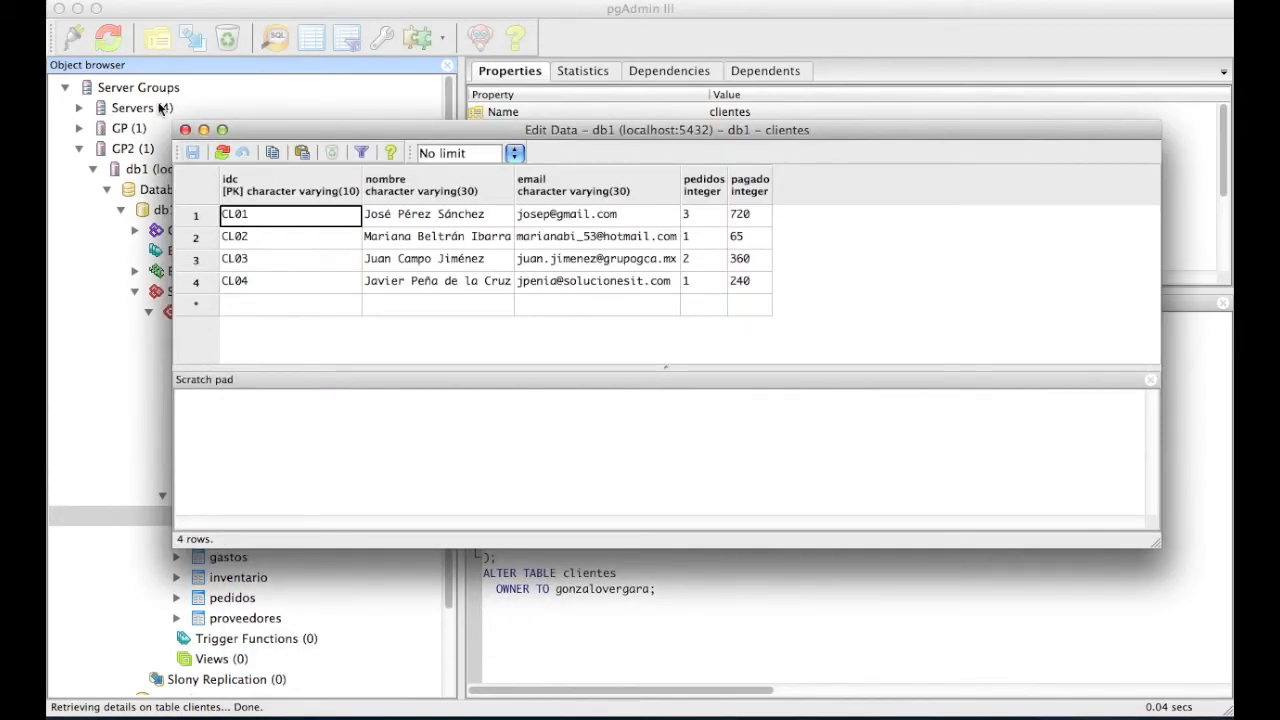
{"action": "left_click", "coordinate": [185, 131]}
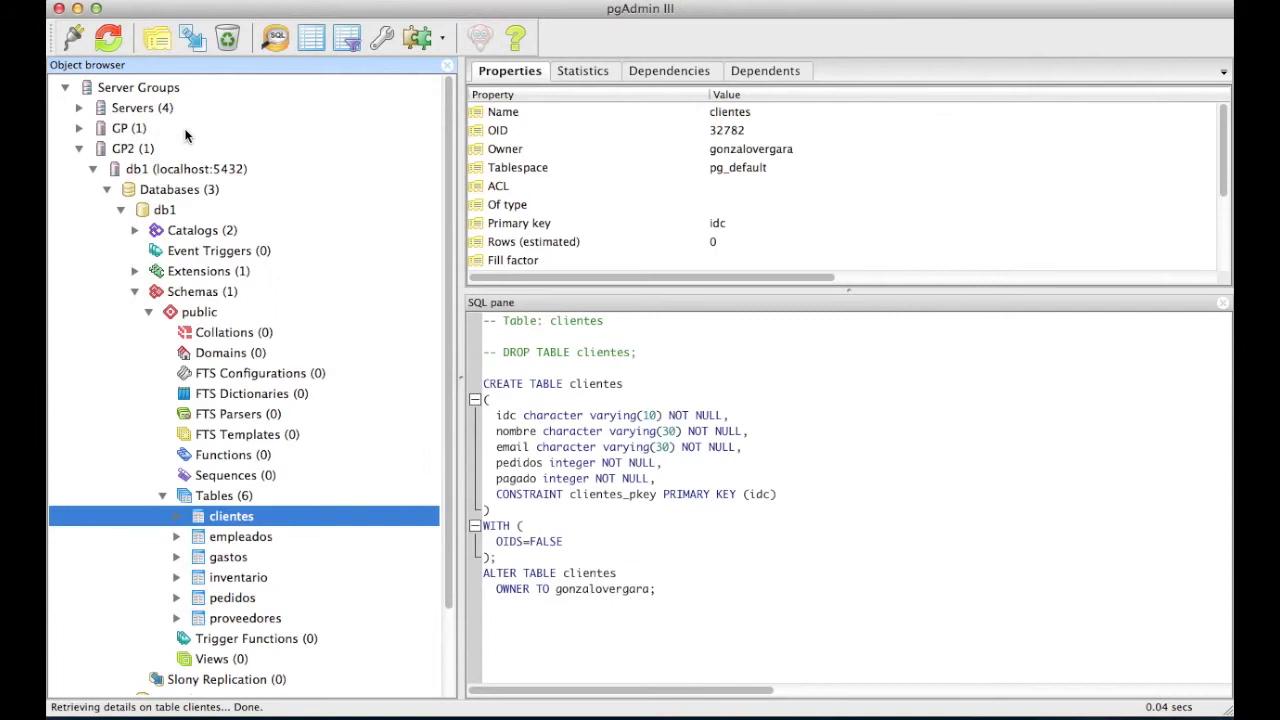
{"action": "left_click", "coordinate": [148, 311]}
{"action": "left_click", "coordinate": [136, 291]}
- Back up db1 as a Plain-format dump including the CREATE DATABASE statement
{"action": "left_click", "coordinate": [121, 209]}
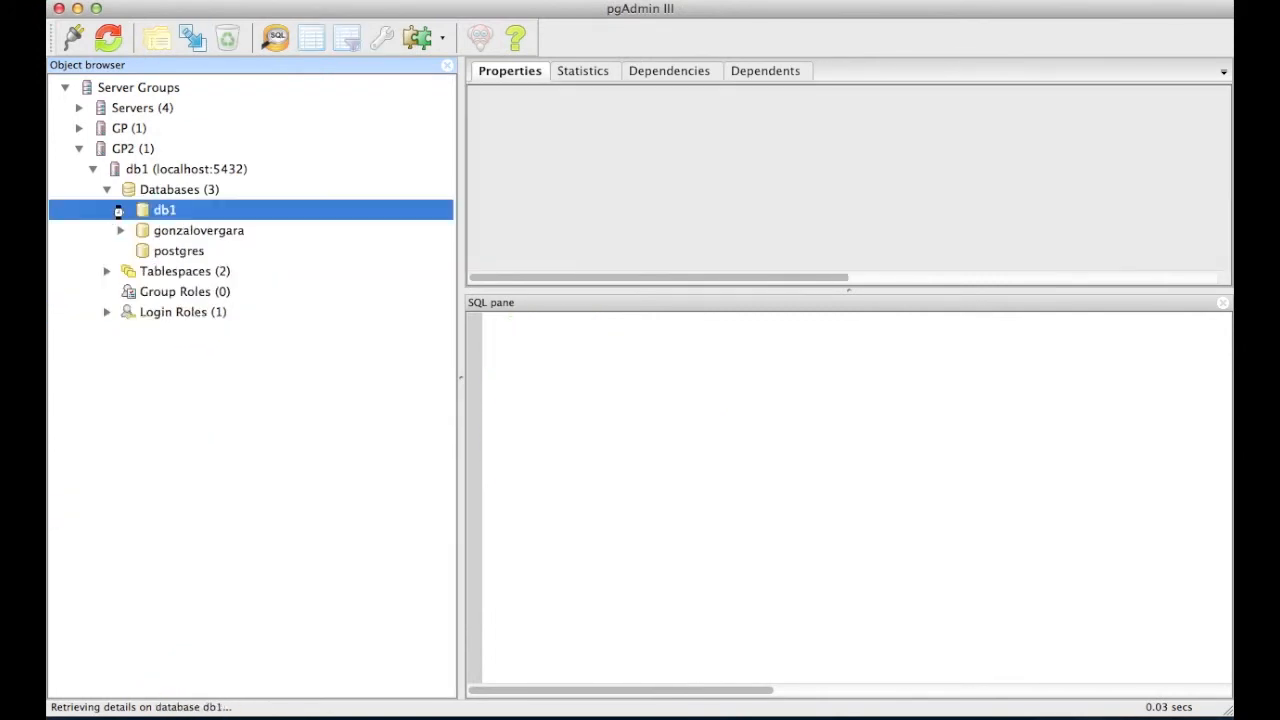
{"action": "right_click", "coordinate": [183, 212]}
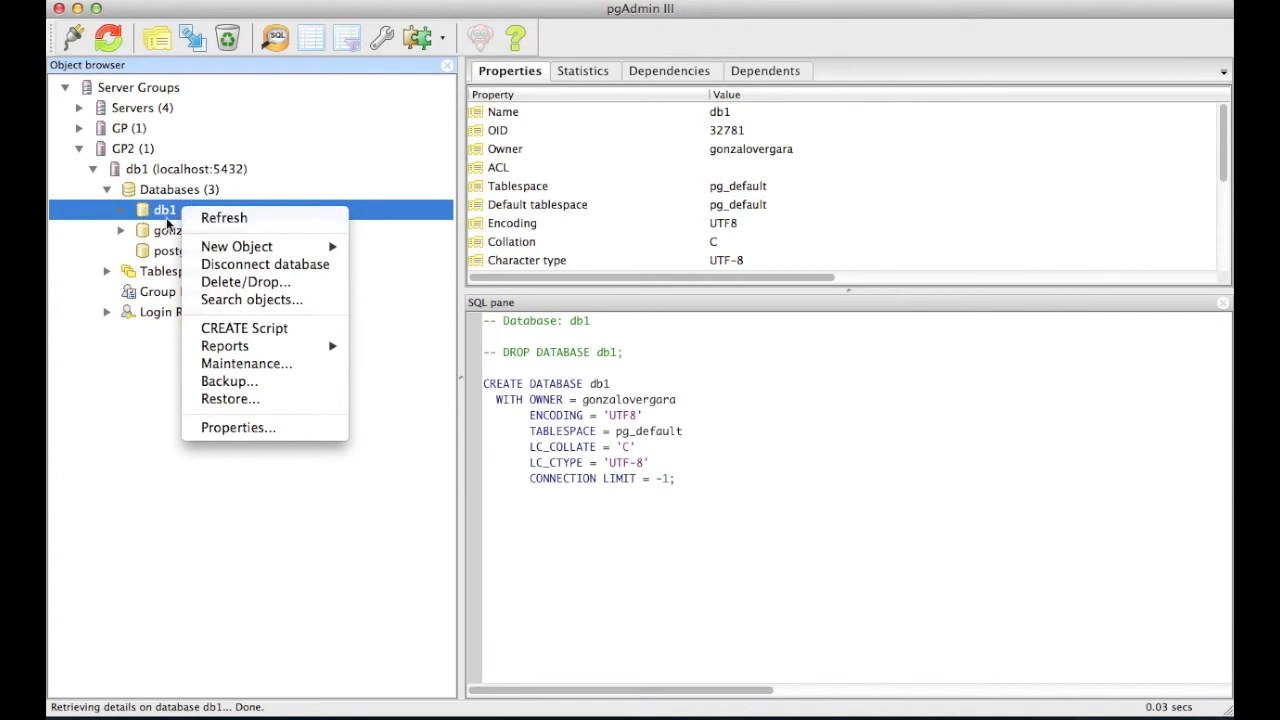
{"action": "left_click", "coordinate": [230, 382]}
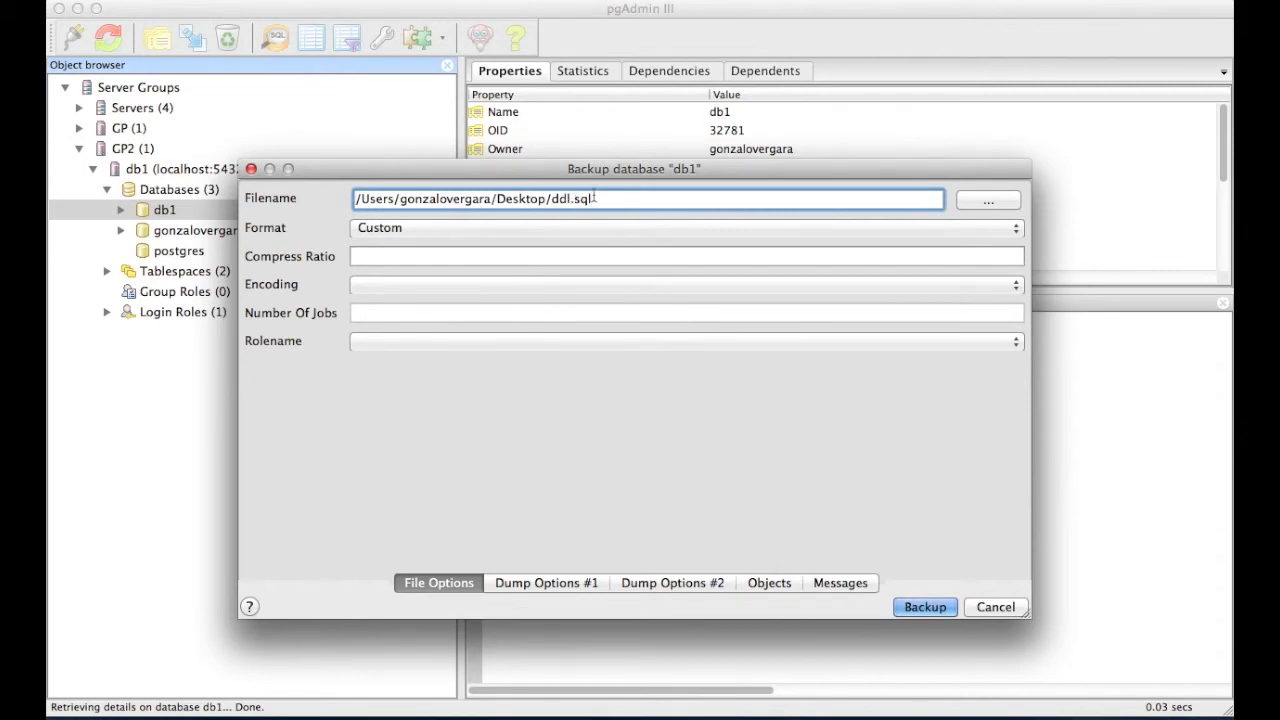
{"action": "left_click_drag", "start_coordinate": [595, 198], "coordinate": [371, 200]}
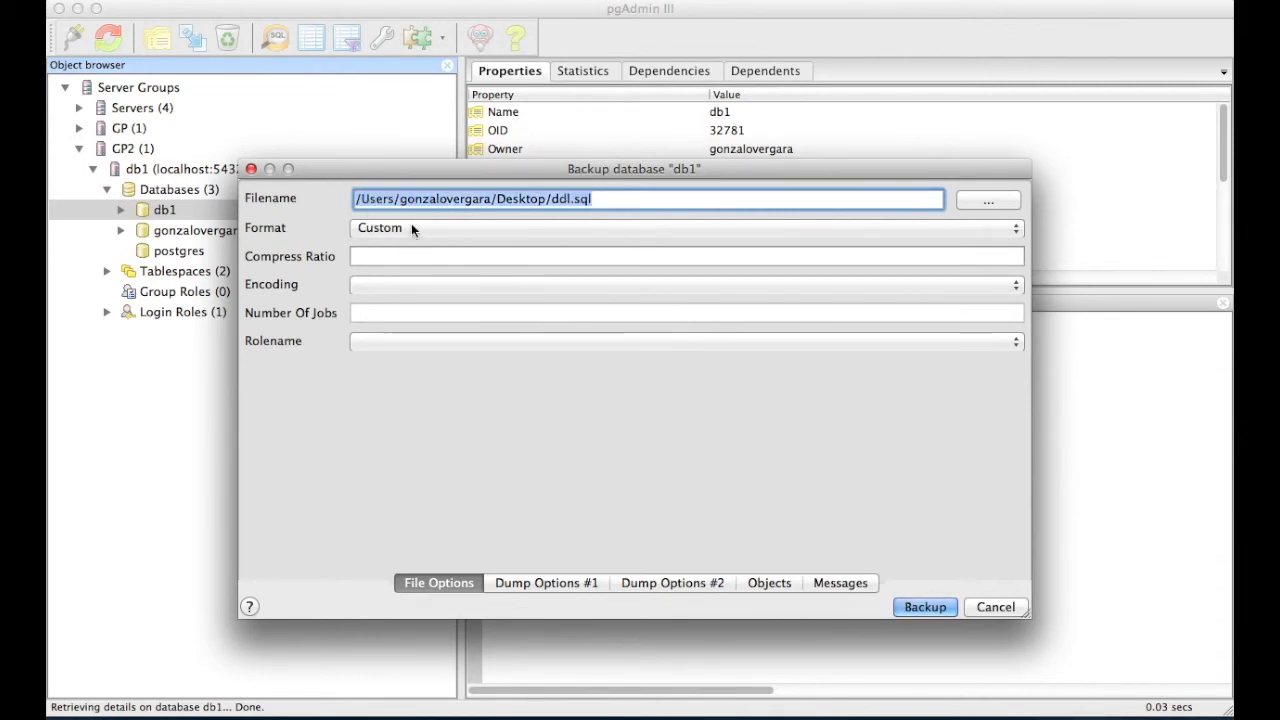
{"action": "left_click", "coordinate": [411, 229]}
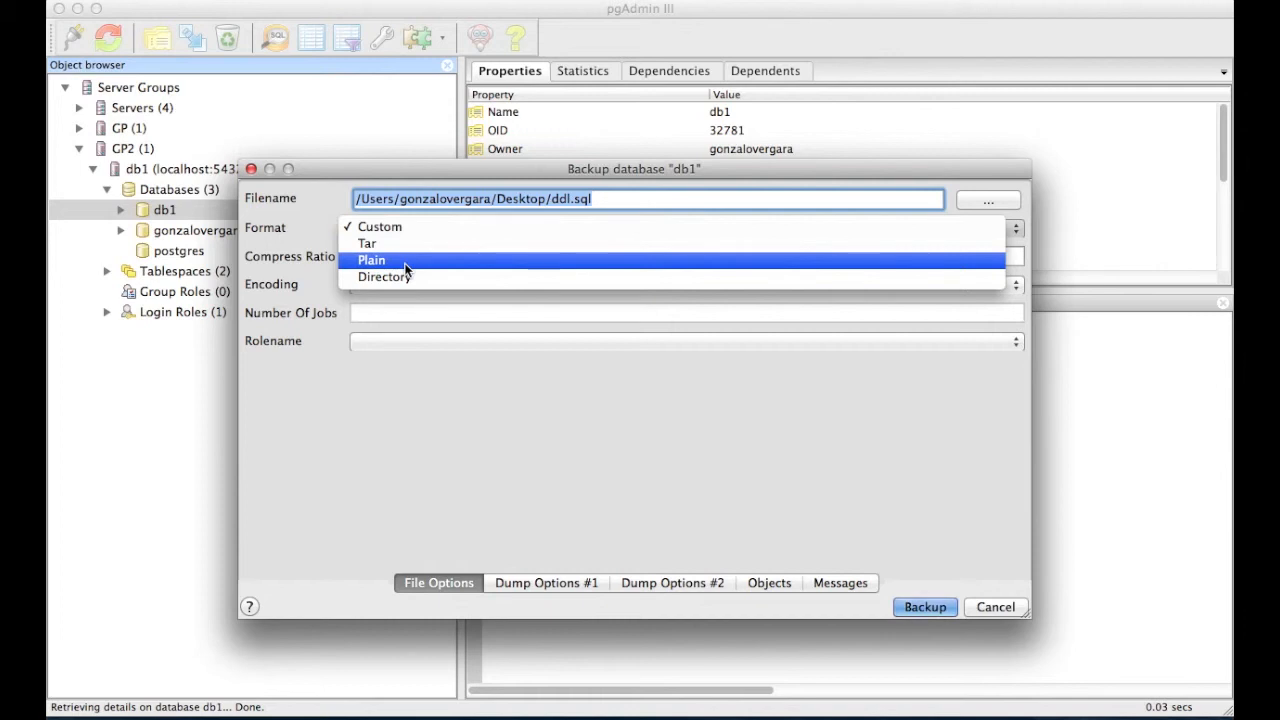
{"action": "left_click", "coordinate": [407, 262]}
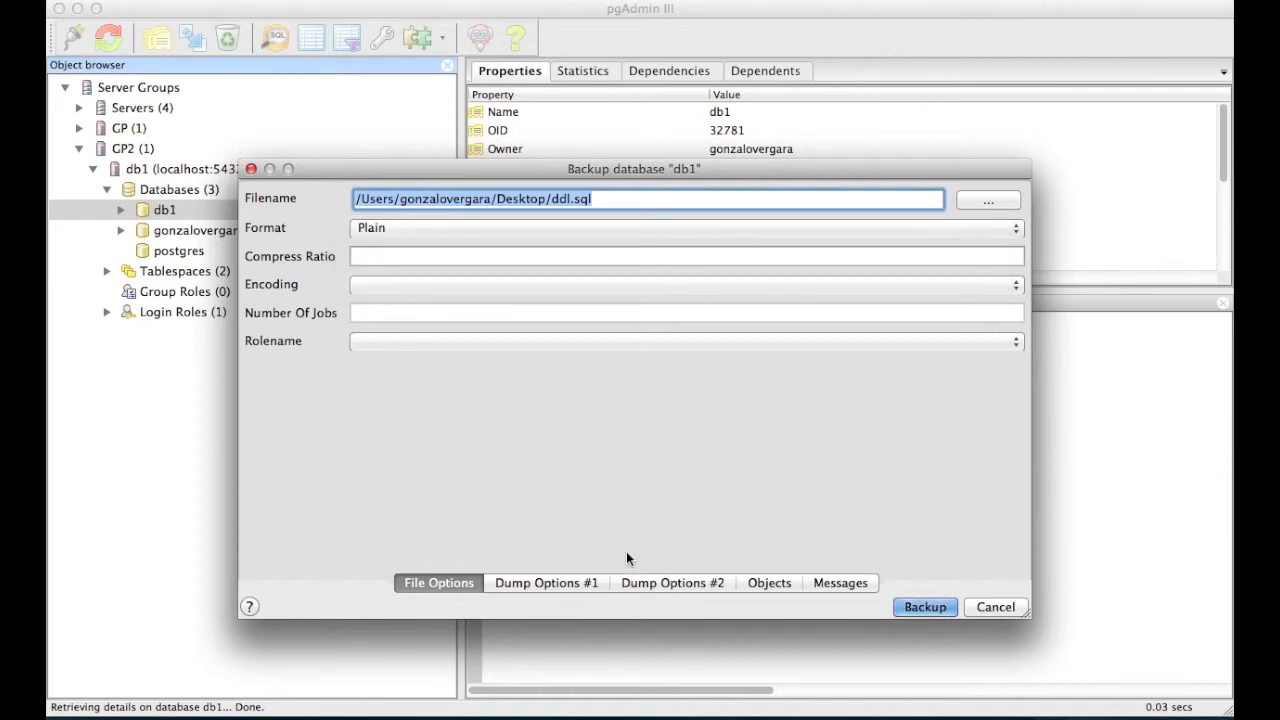
{"action": "left_click", "coordinate": [665, 583]}
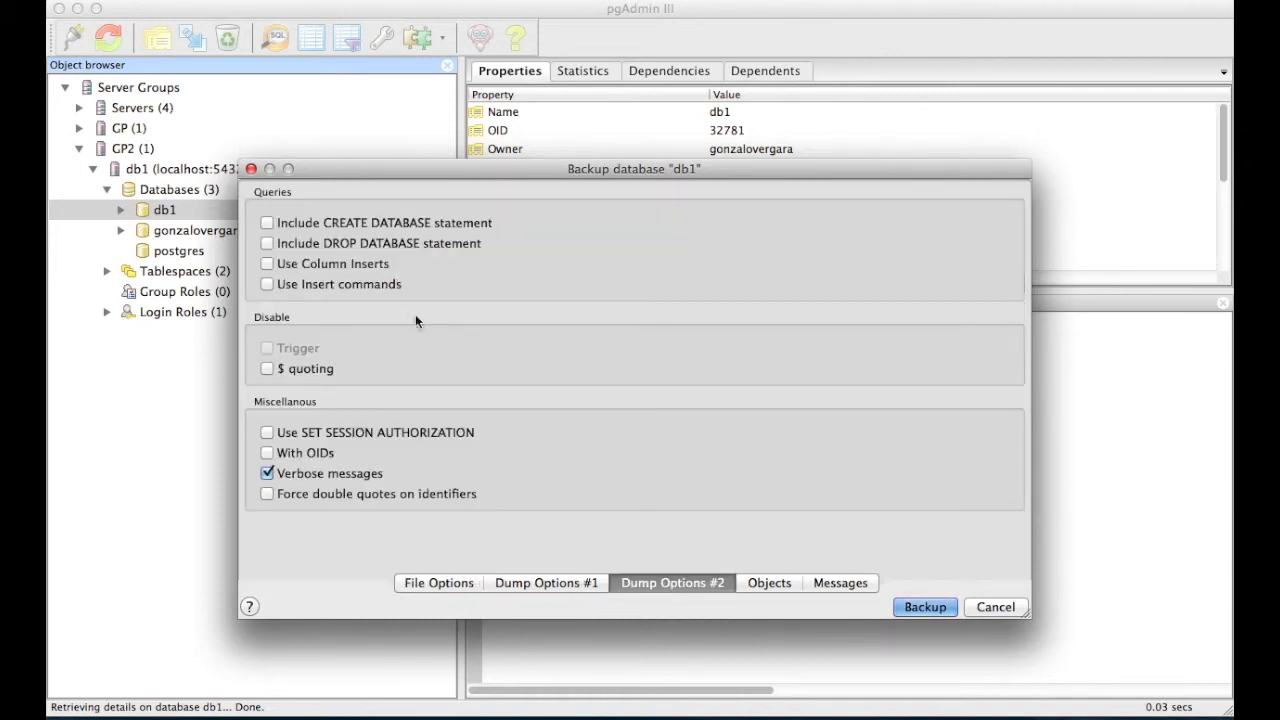
{"action": "left_click", "coordinate": [383, 225]}
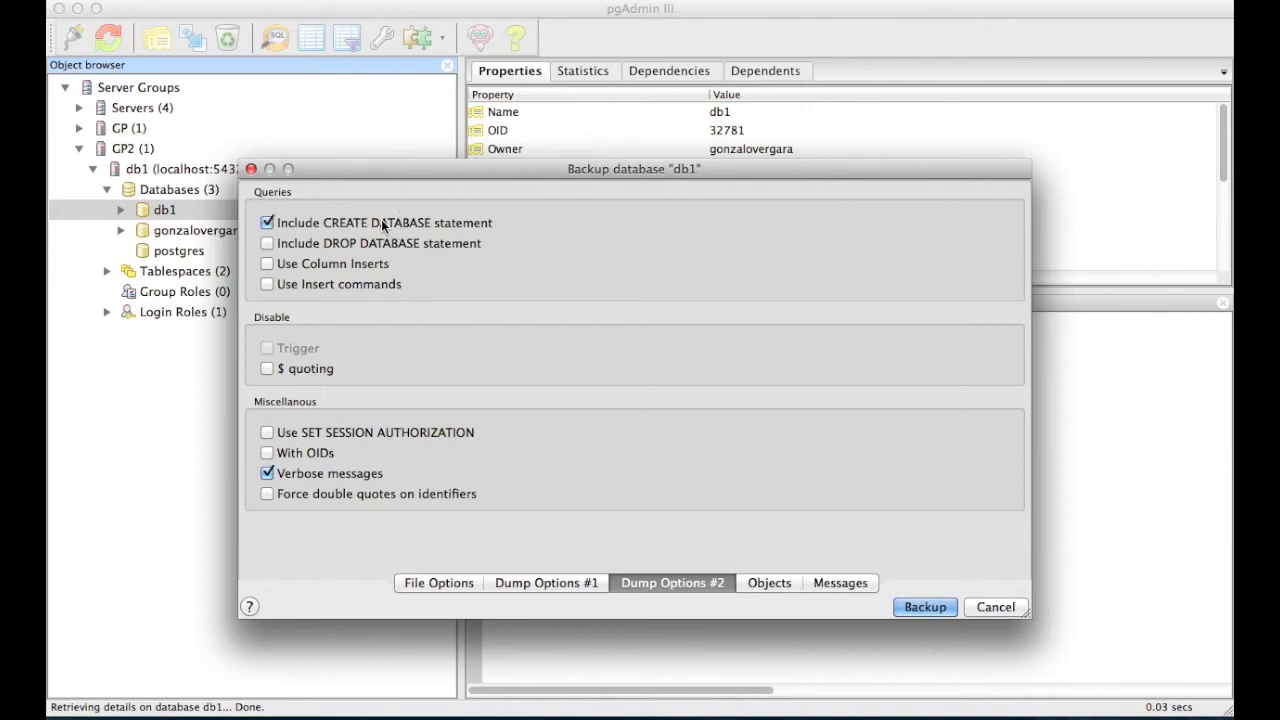
{"action": "left_click", "coordinate": [922, 607]}
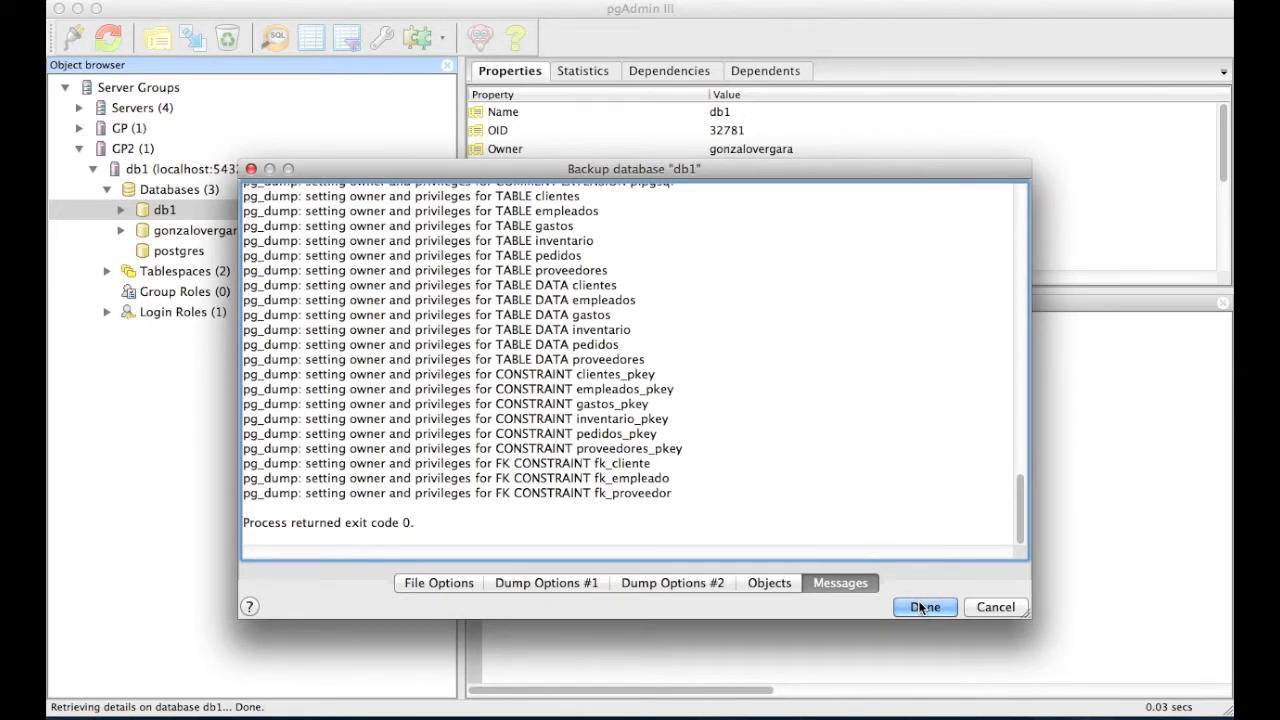
{"action": "left_click", "coordinate": [922, 607]}
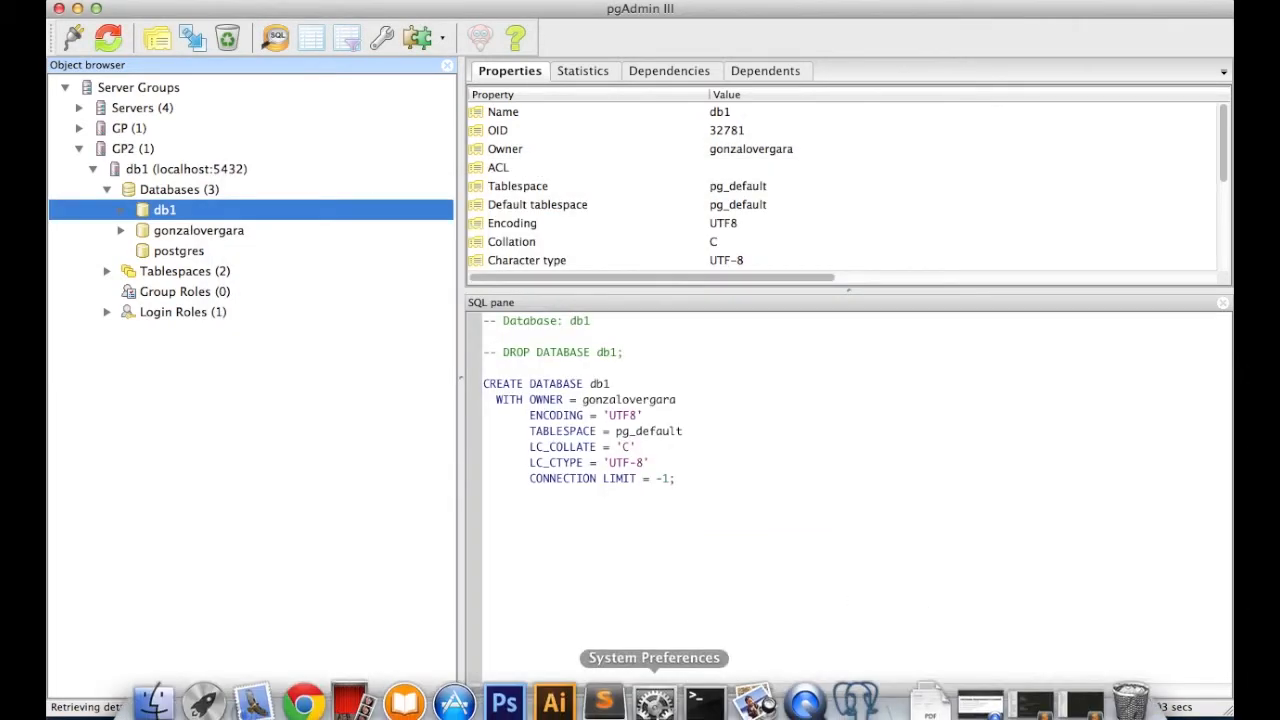
- Find ddl.sql on the Desktop in Finder and open it in Sublime Text
{"action": "left_click", "coordinate": [153, 703]}
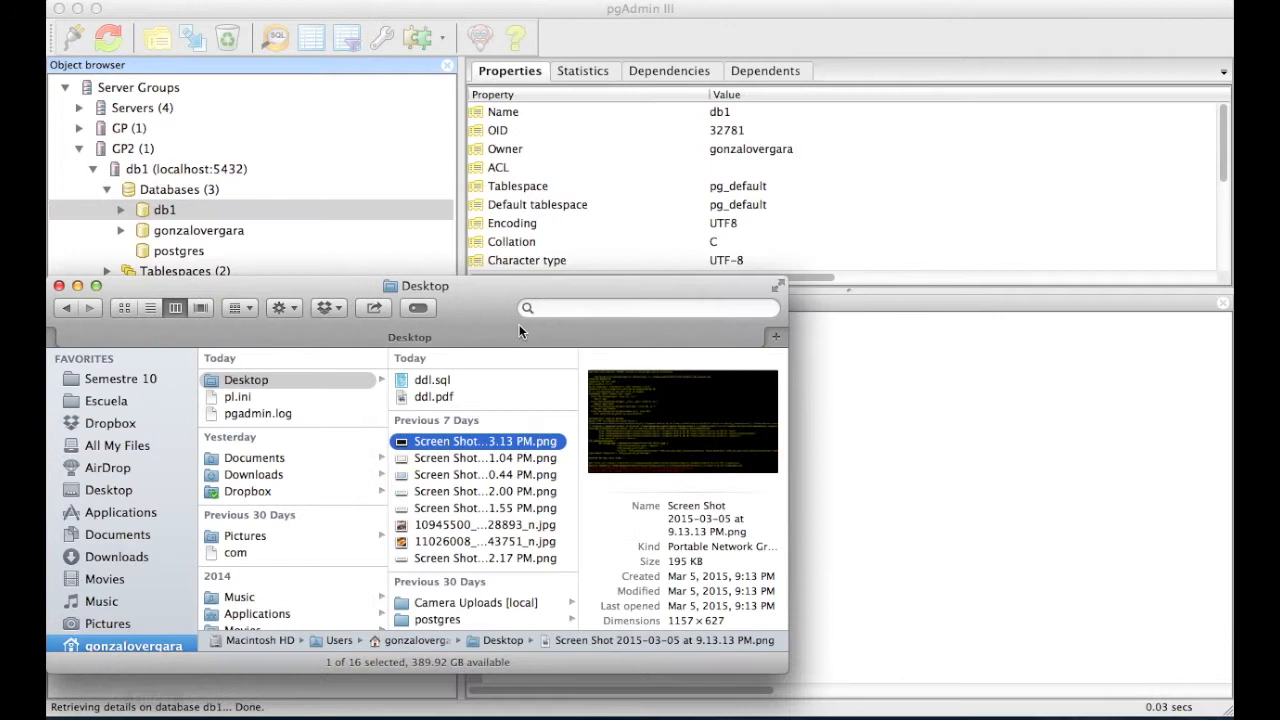
{"action": "left_click", "coordinate": [284, 383]}
{"action": "left_click", "coordinate": [464, 379]}
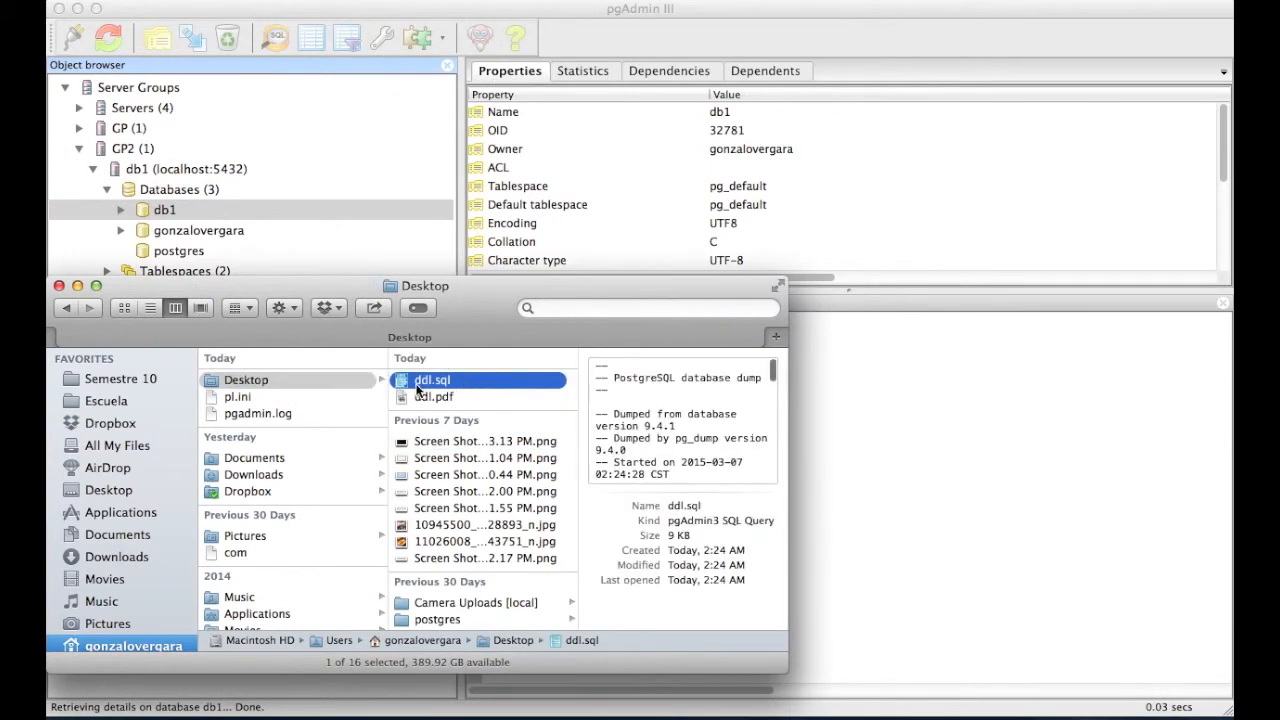
{"action": "left_click_drag", "start_coordinate": [464, 379], "coordinate": [604, 706]}
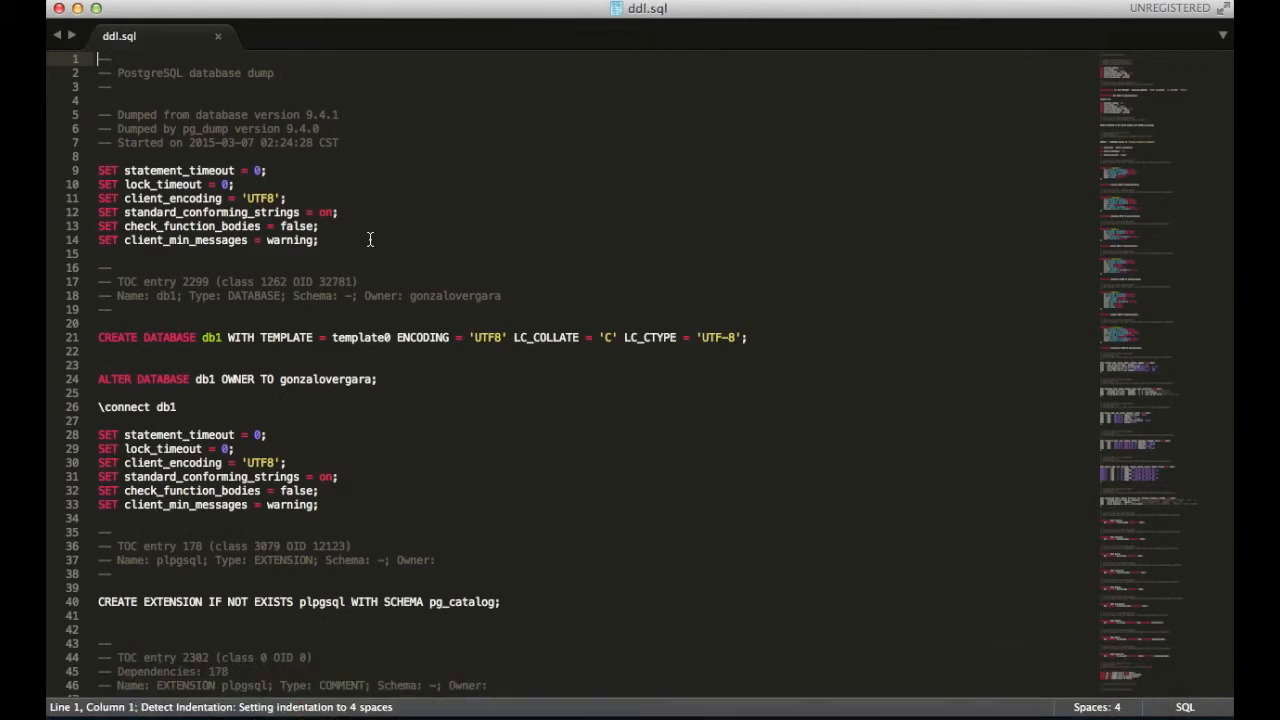
- Highlight the CREATE DATABASE line and the CREATE TABLE clientes definition in ddl.sql
{"action": "scroll", "coordinate": [370, 240], "scroll_direction": "down", "scroll_amount": 5}
{"action": "scroll", "coordinate": [370, 240], "scroll_direction": "up", "scroll_amount": 5}
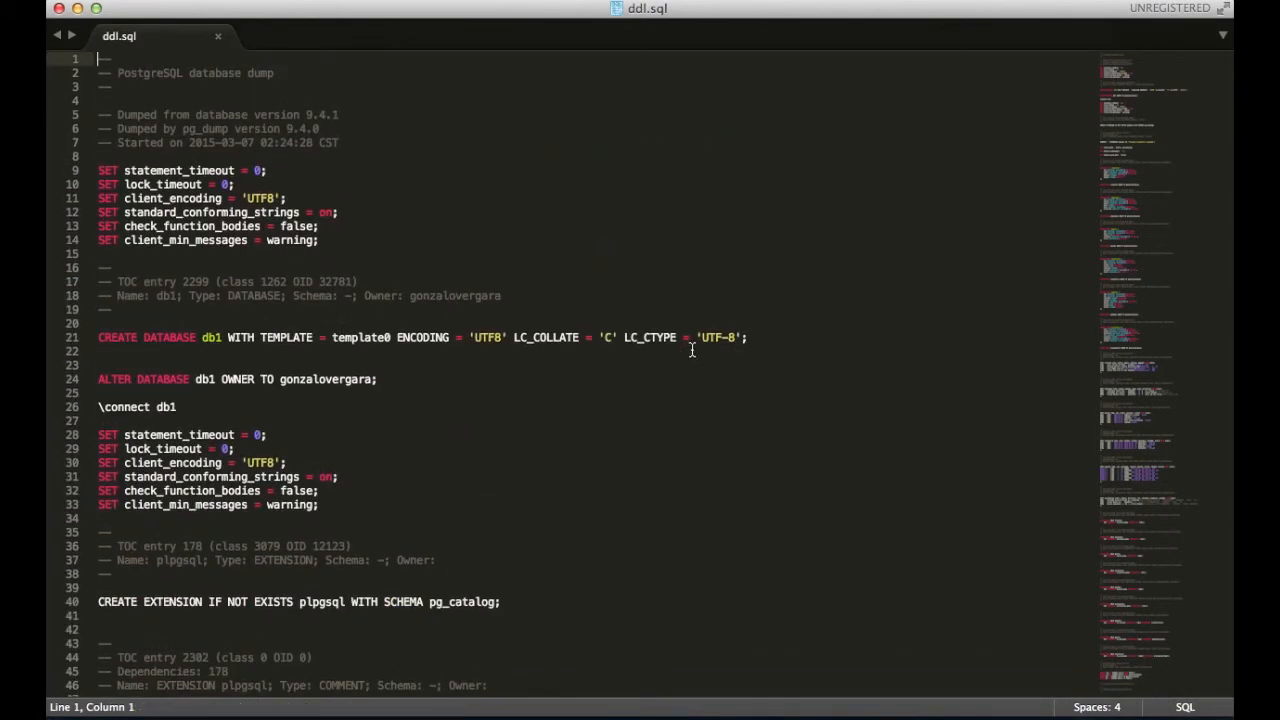
{"action": "left_click_drag", "start_coordinate": [98, 337], "coordinate": [214, 339]}
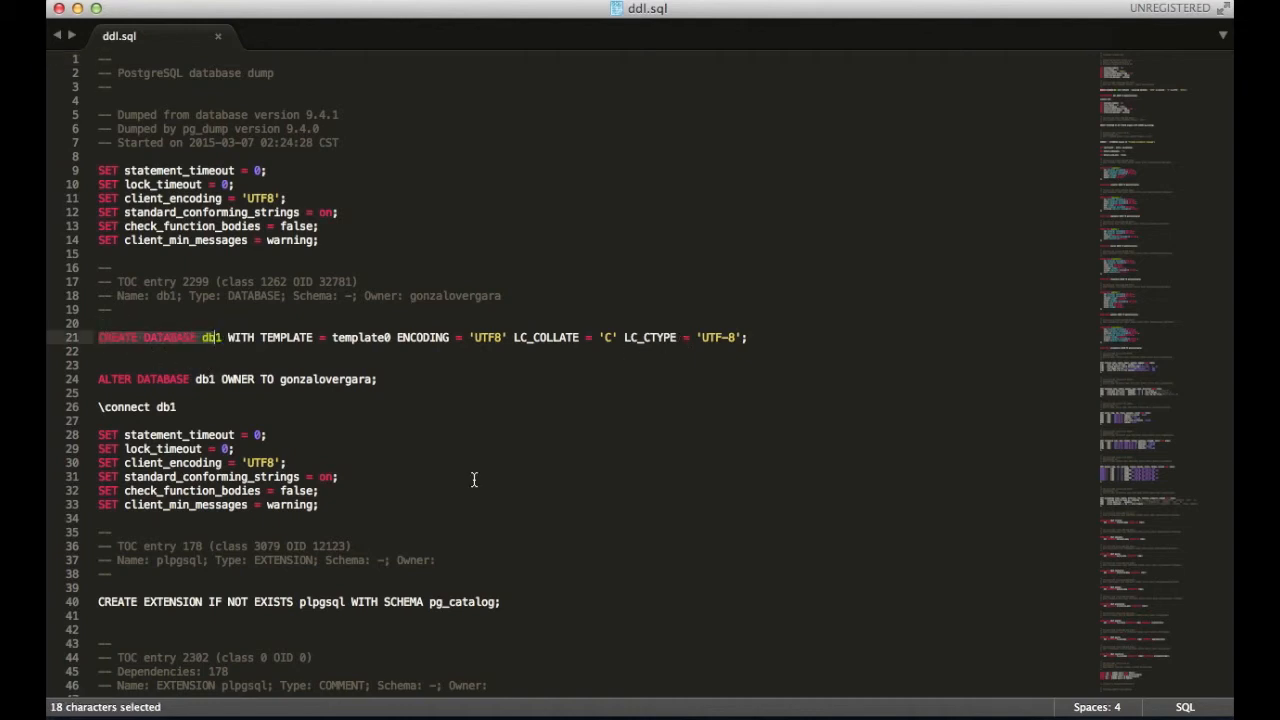
{"action": "scroll", "coordinate": [474, 480], "scroll_direction": "down", "scroll_amount": 5}
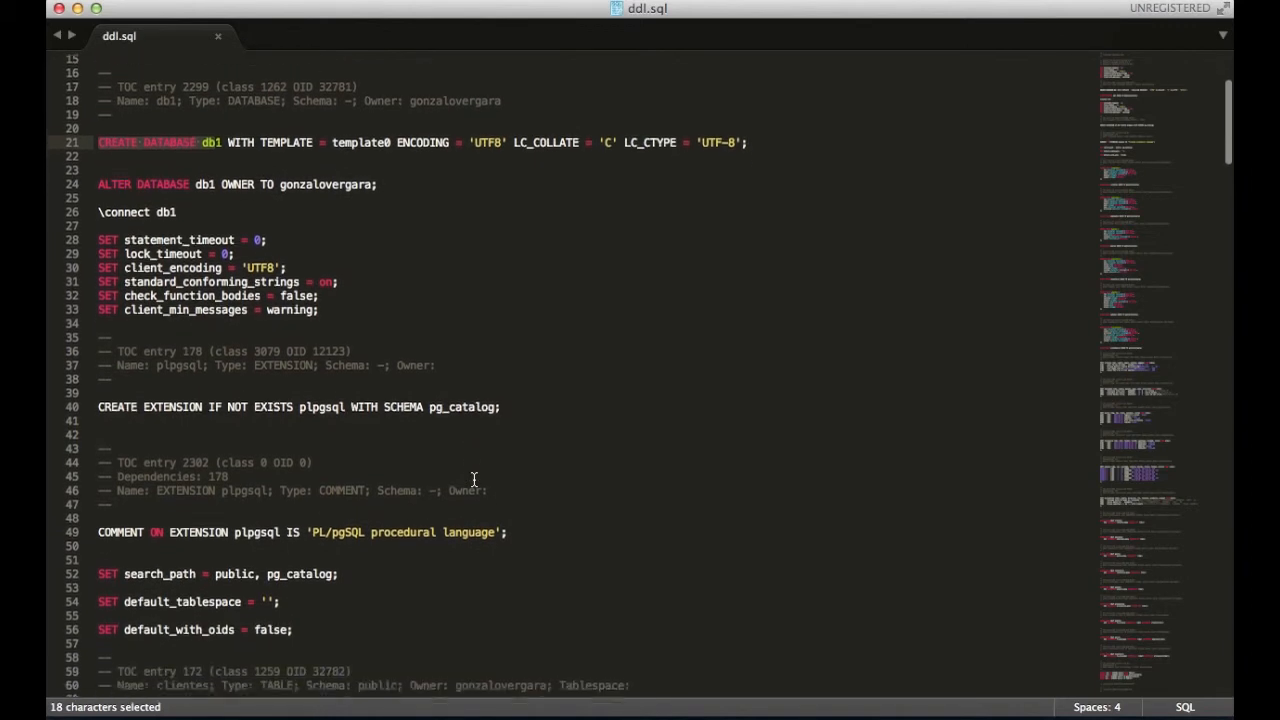
{"action": "scroll", "coordinate": [474, 480], "scroll_direction": "down", "scroll_amount": 7}
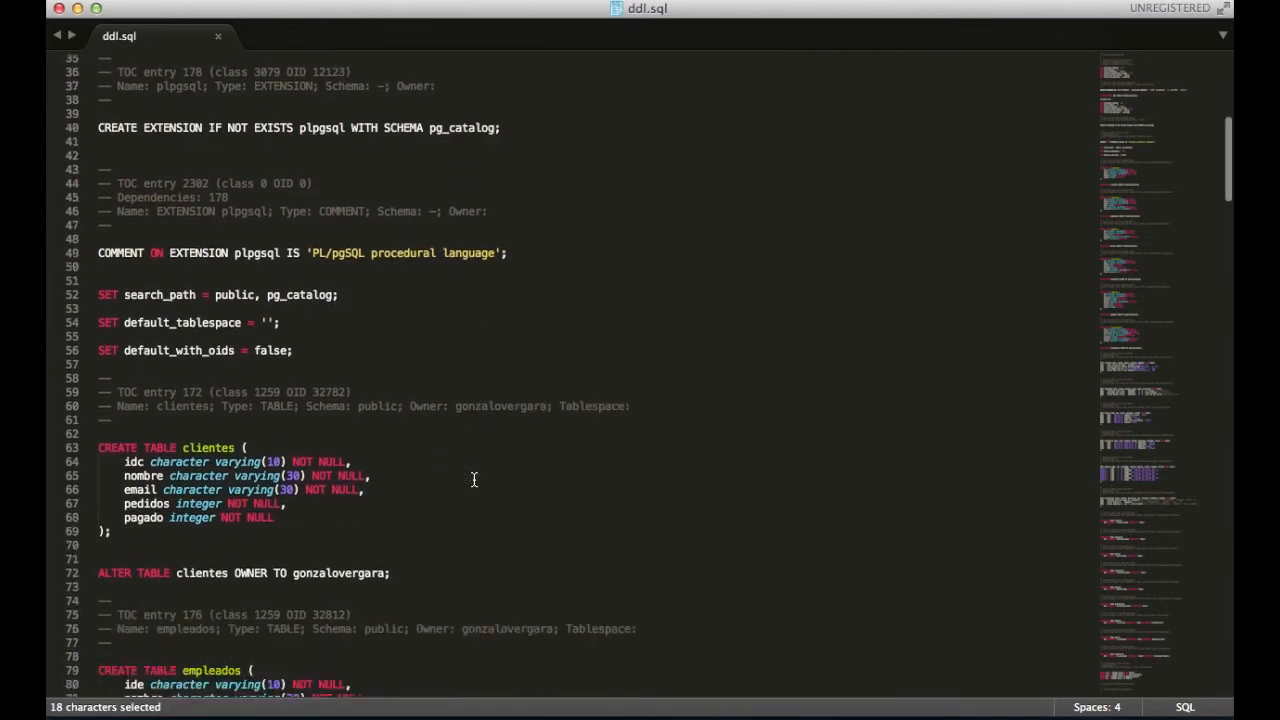
{"action": "scroll", "coordinate": [474, 480], "scroll_direction": "down", "scroll_amount": 3}
{"action": "left_click_drag", "start_coordinate": [98, 330], "coordinate": [176, 430]}
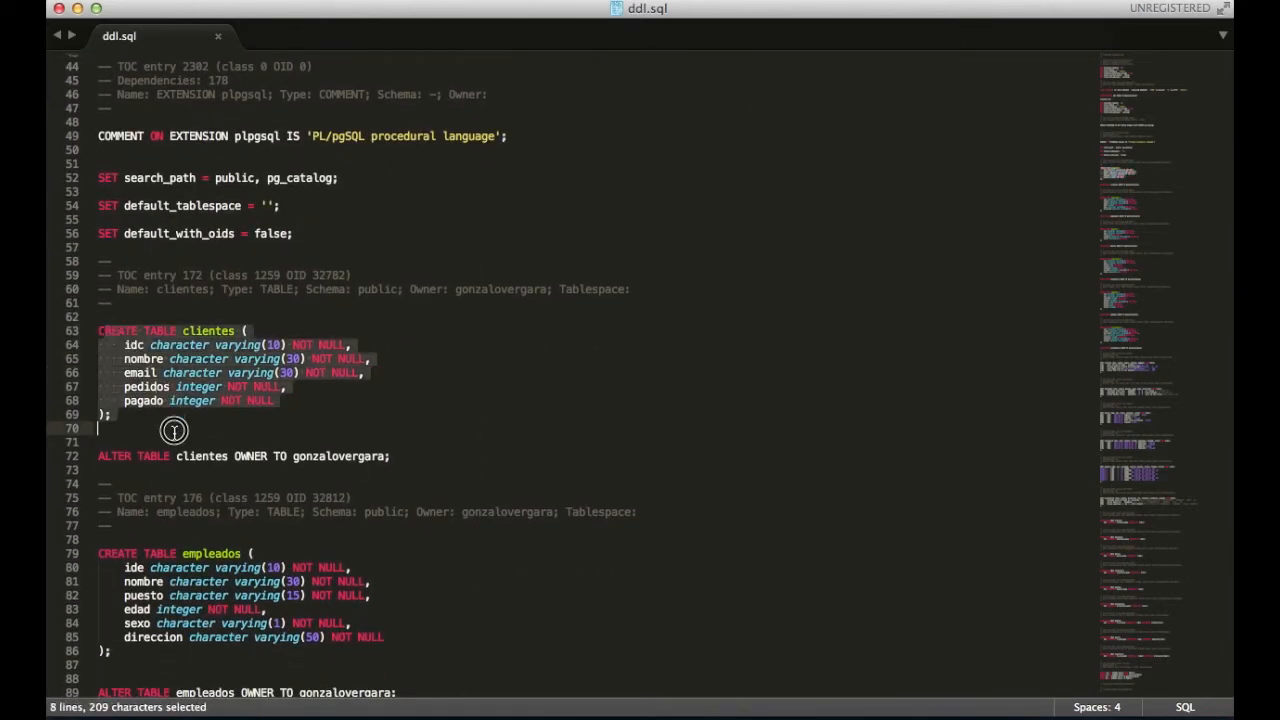
{"action": "left_click", "coordinate": [243, 441]}
- Scroll on to highlight the table data and the clientes primary key section
{"action": "scroll", "coordinate": [243, 441], "scroll_direction": "down", "scroll_amount": 16}
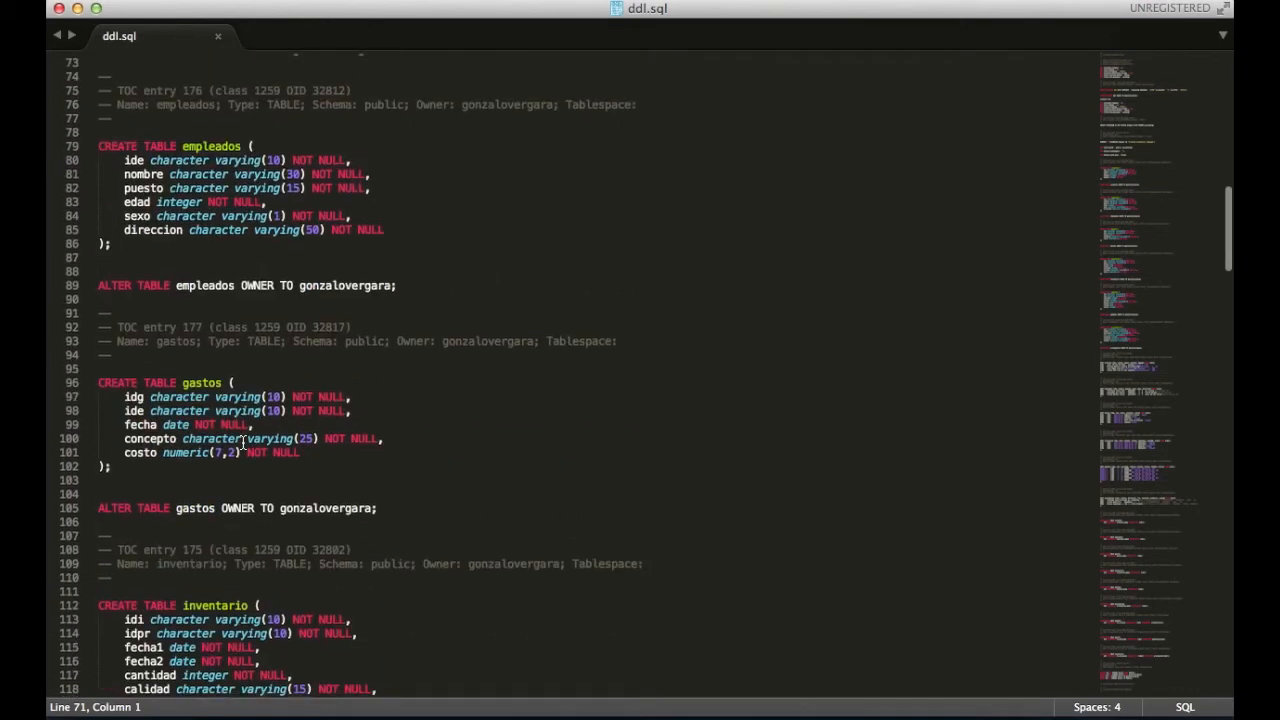
{"action": "scroll", "coordinate": [243, 441], "scroll_direction": "down", "scroll_amount": 16}
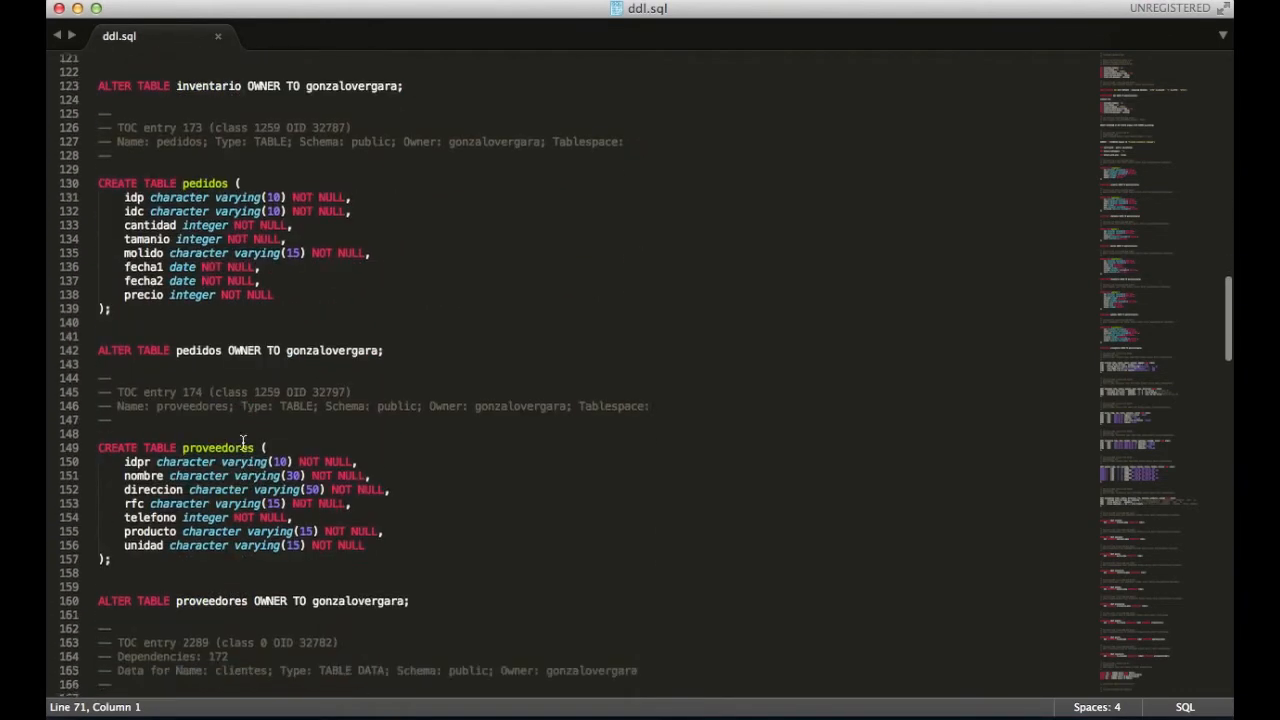
{"action": "scroll", "coordinate": [243, 441], "scroll_direction": "down", "scroll_amount": 2}
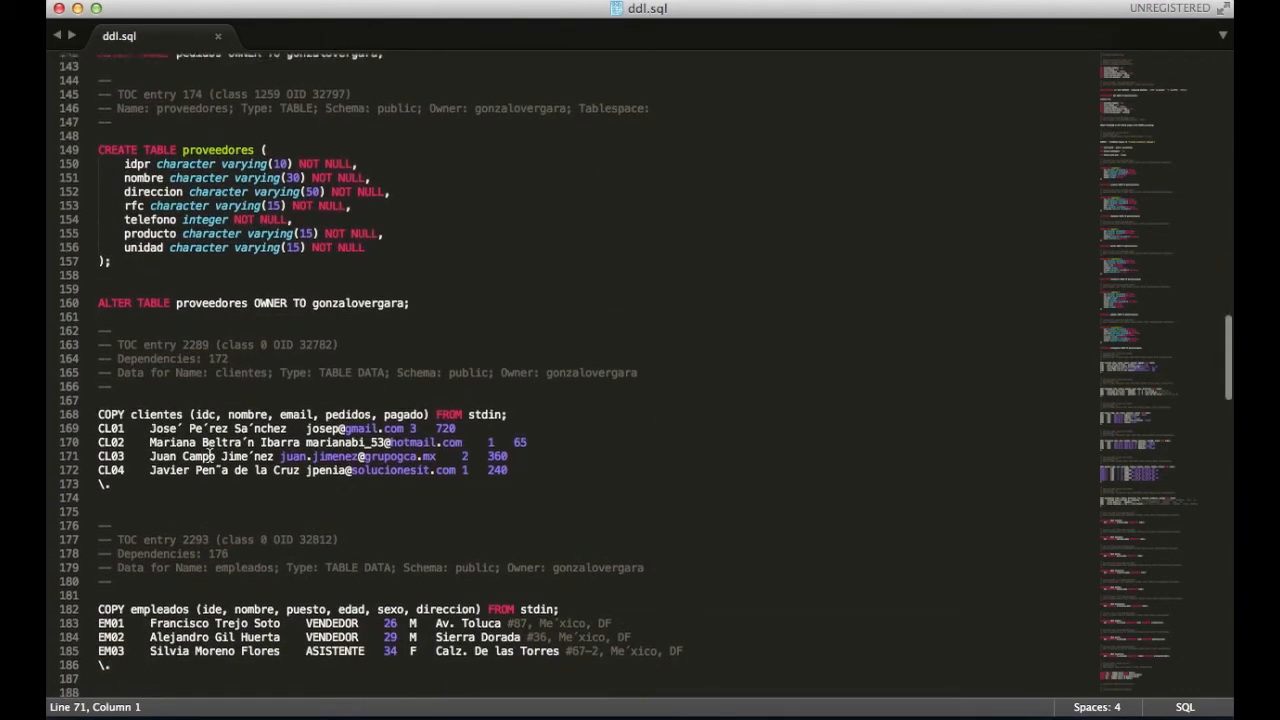
{"action": "left_click_drag", "start_coordinate": [98, 347], "coordinate": [155, 417]}
{"action": "scroll", "coordinate": [155, 415], "scroll_direction": "down", "scroll_amount": 10}
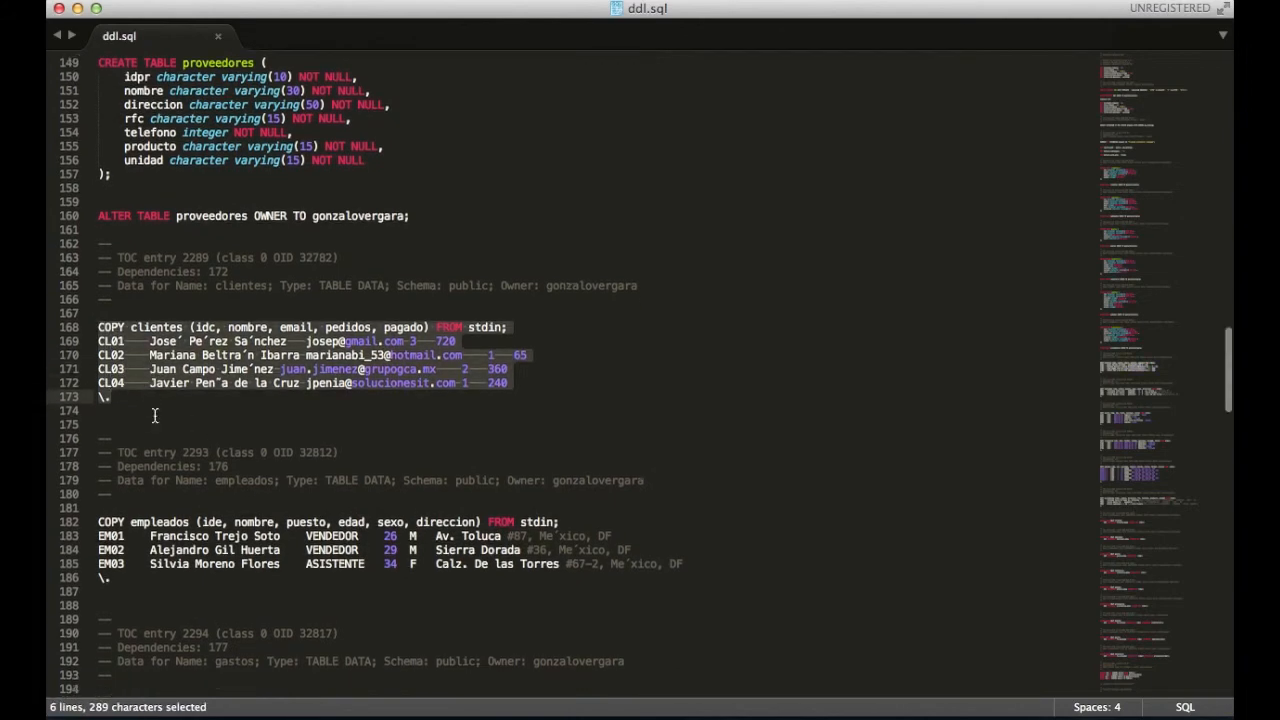
{"action": "scroll", "coordinate": [155, 415], "scroll_direction": "down", "scroll_amount": 14}
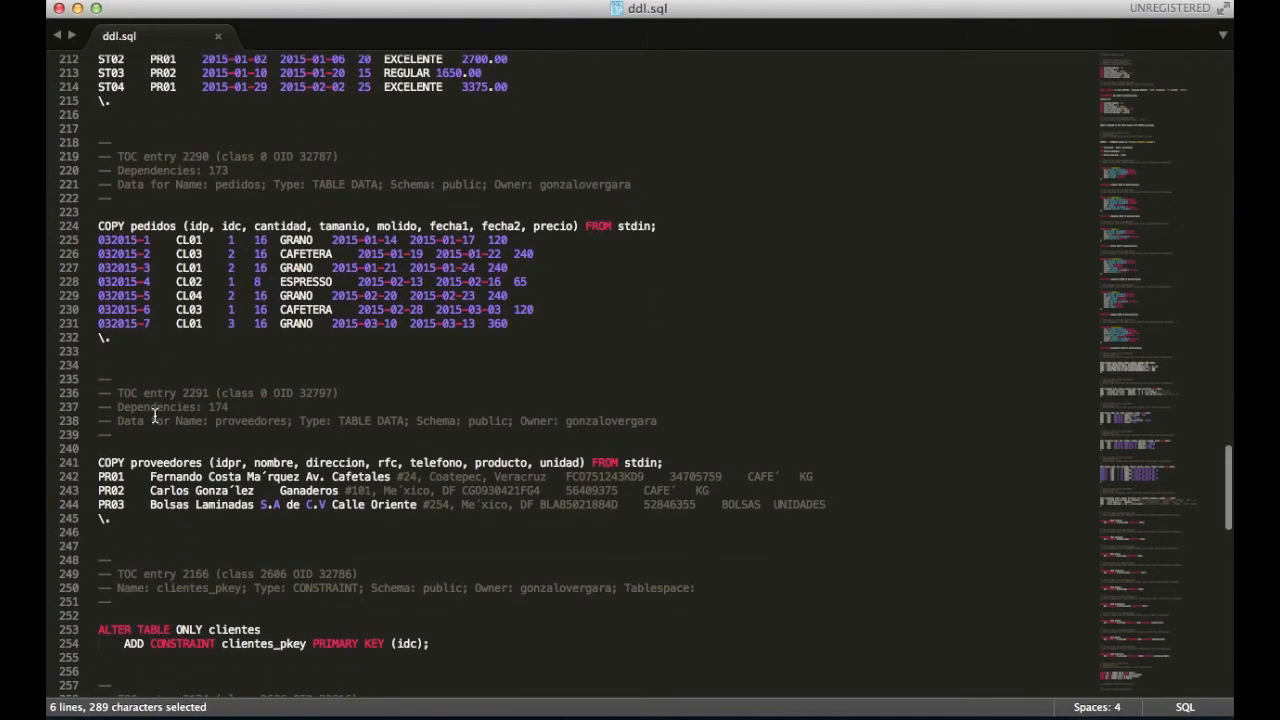
{"action": "left_click_drag", "start_coordinate": [155, 415], "coordinate": [166, 630]}
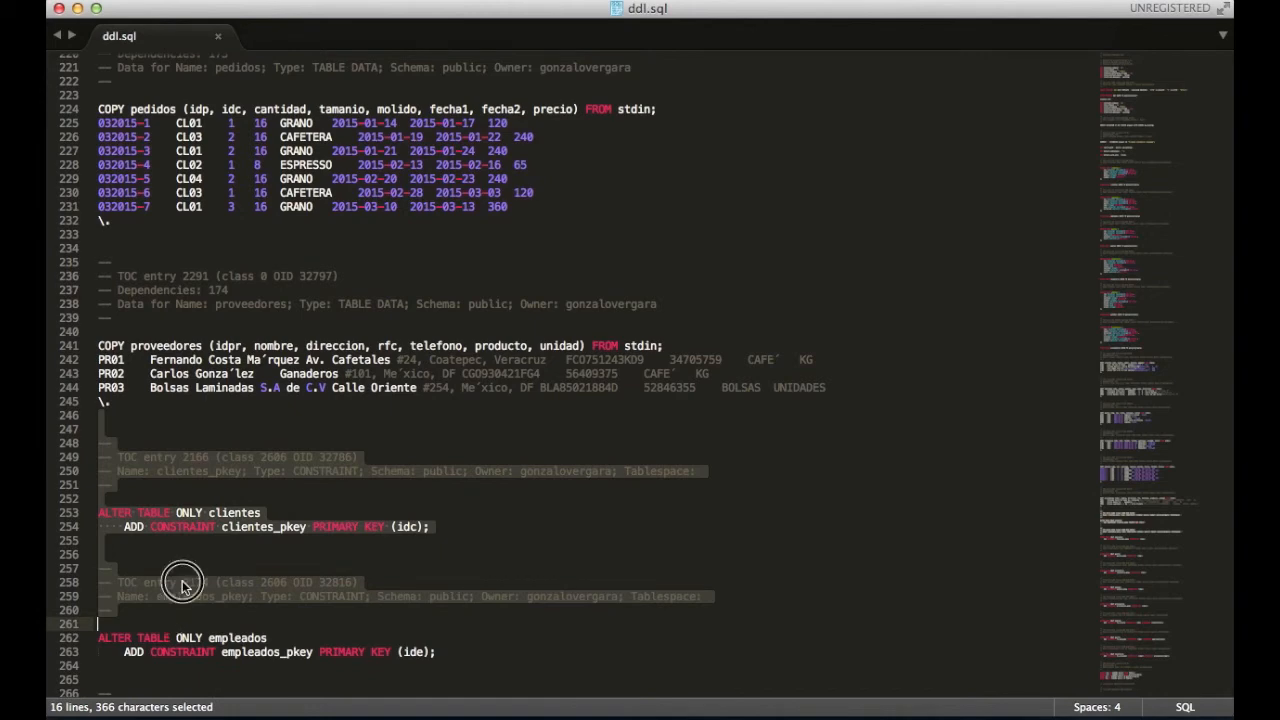
{"action": "left_click", "coordinate": [182, 582]}
- Highlight the primary key and foreign key constraint lines further down ddl.sql
{"action": "scroll", "coordinate": [178, 560], "scroll_direction": "down", "scroll_amount": 6}
{"action": "scroll", "coordinate": [178, 557], "scroll_direction": "down", "scroll_amount": 2}
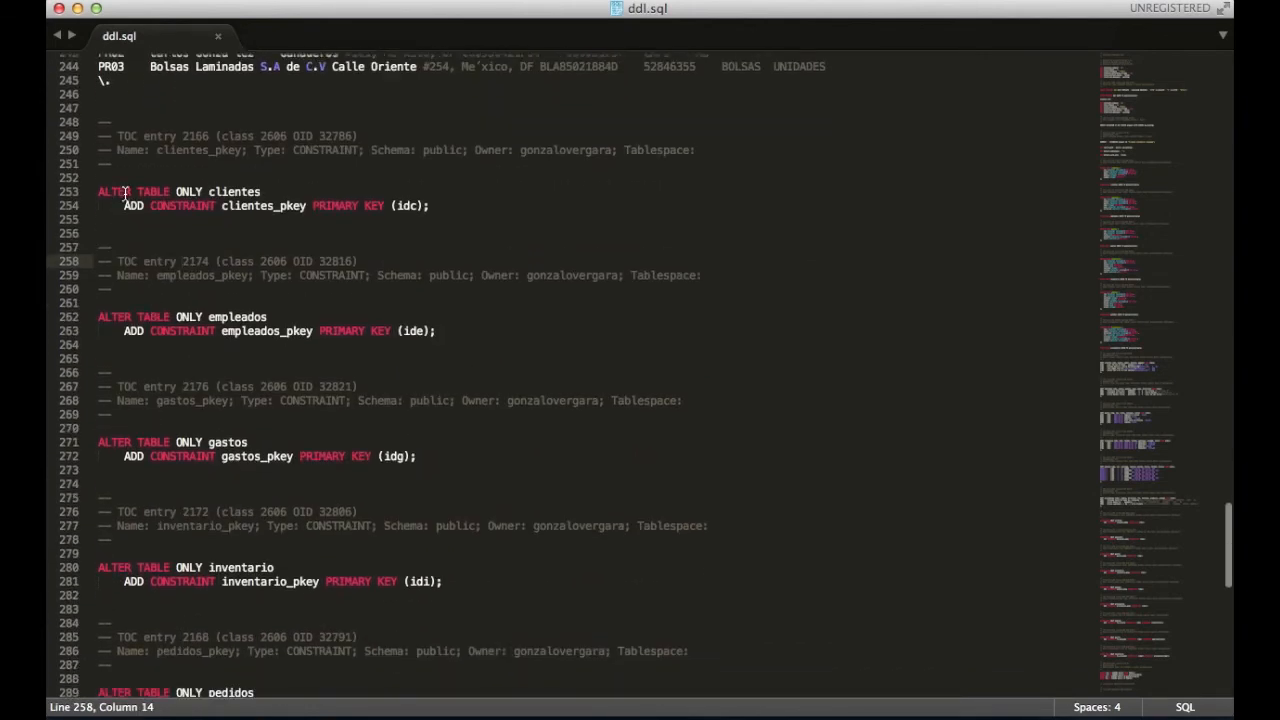
{"action": "left_click_drag", "start_coordinate": [100, 178], "coordinate": [240, 383]}
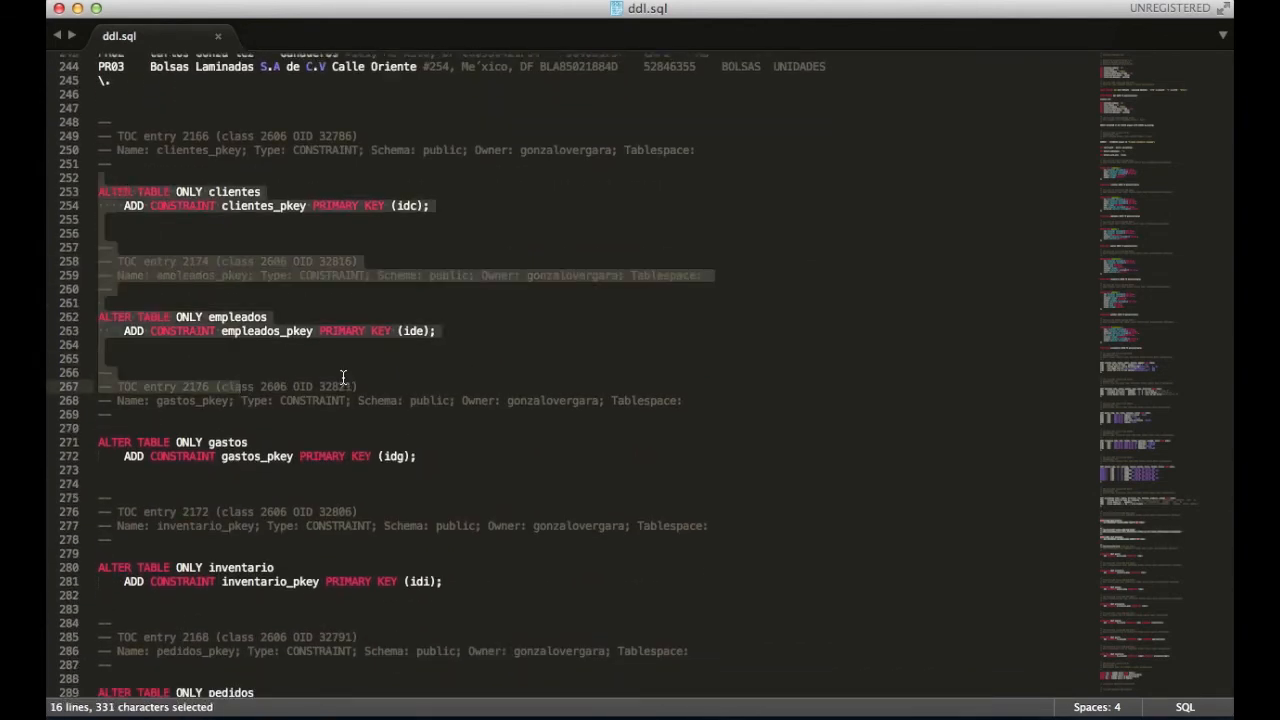
{"action": "left_click", "coordinate": [340, 374]}
{"action": "scroll", "coordinate": [342, 377], "scroll_direction": "down", "scroll_amount": 5}
{"action": "scroll", "coordinate": [342, 414], "scroll_direction": "down", "scroll_amount": 8}
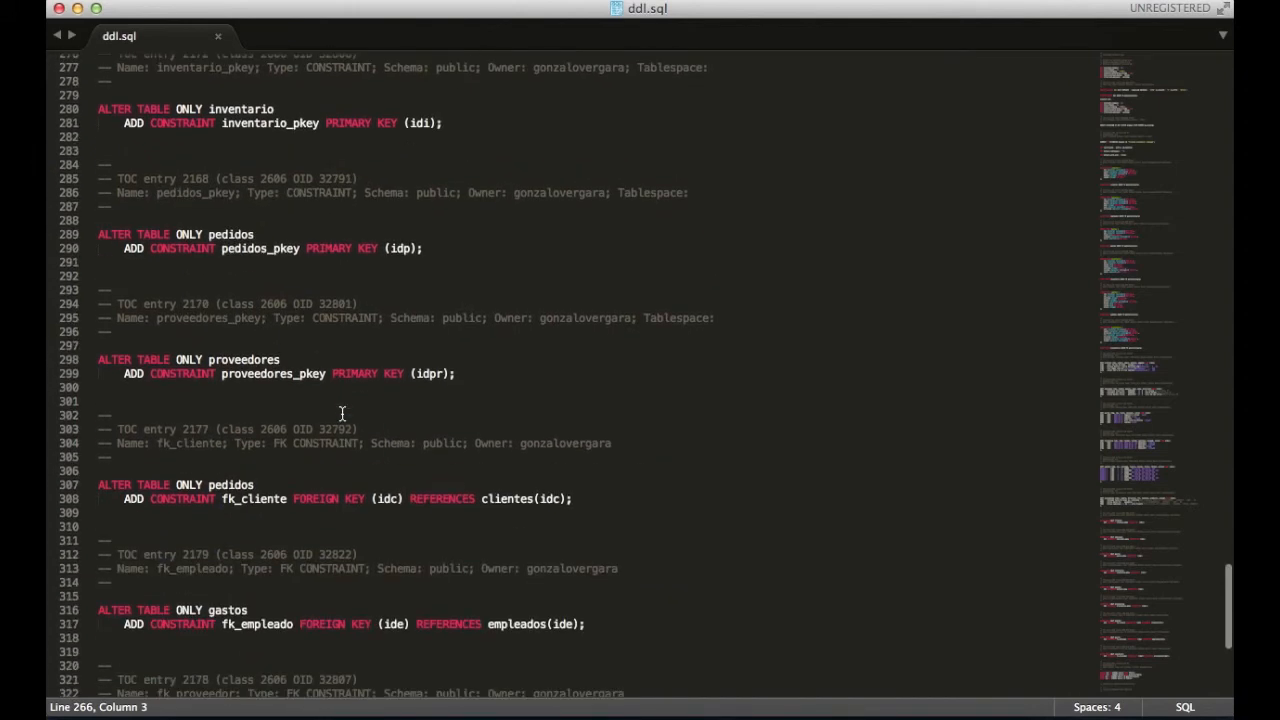
{"action": "left_click_drag", "start_coordinate": [342, 414], "coordinate": [341, 527]}
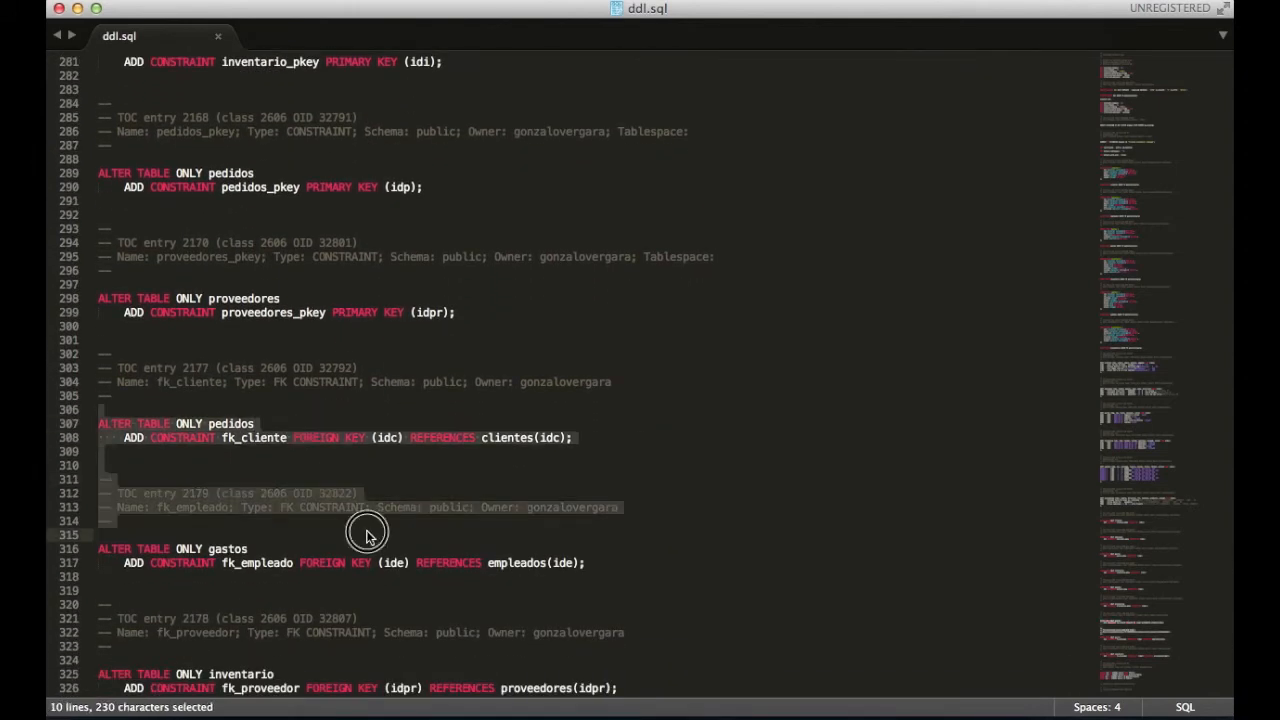
{"action": "left_click", "coordinate": [366, 531]}
{"action": "scroll", "coordinate": [366, 531], "scroll_direction": "down", "scroll_amount": 7}
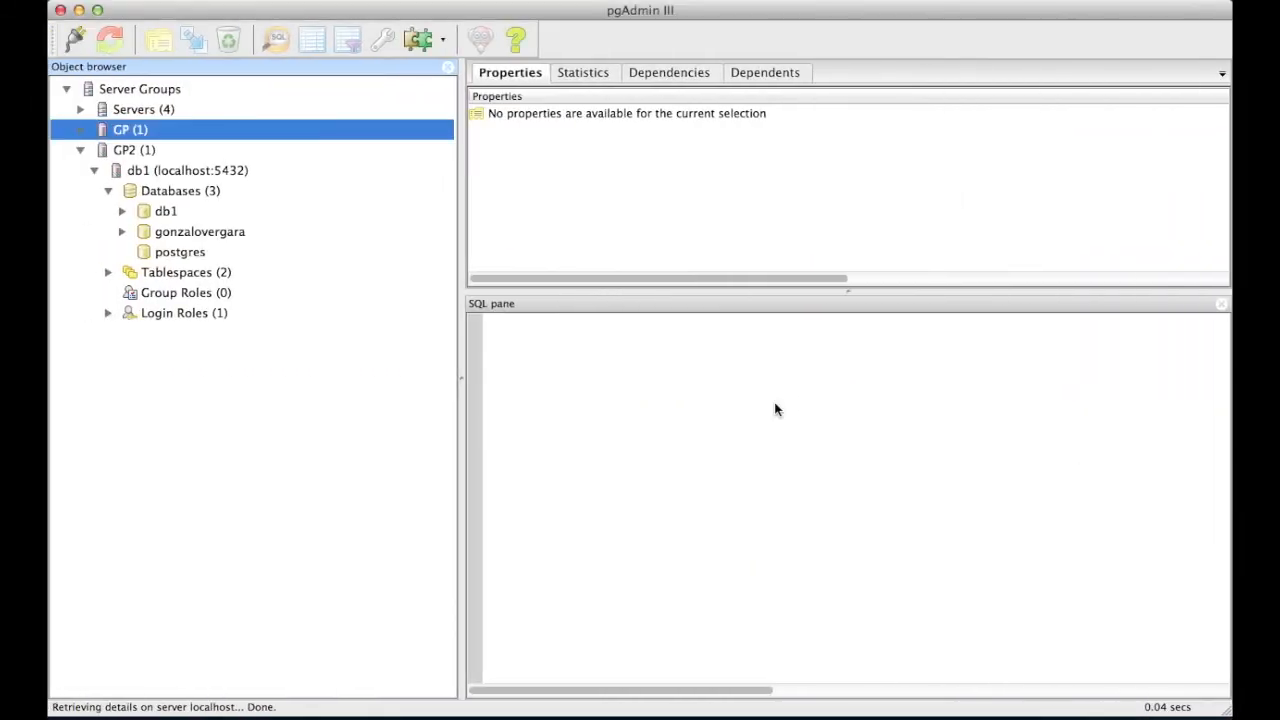
- Drop the db1 database with confirmation, then collapse the GP server group
{"action": "left_click", "coordinate": [165, 211]}
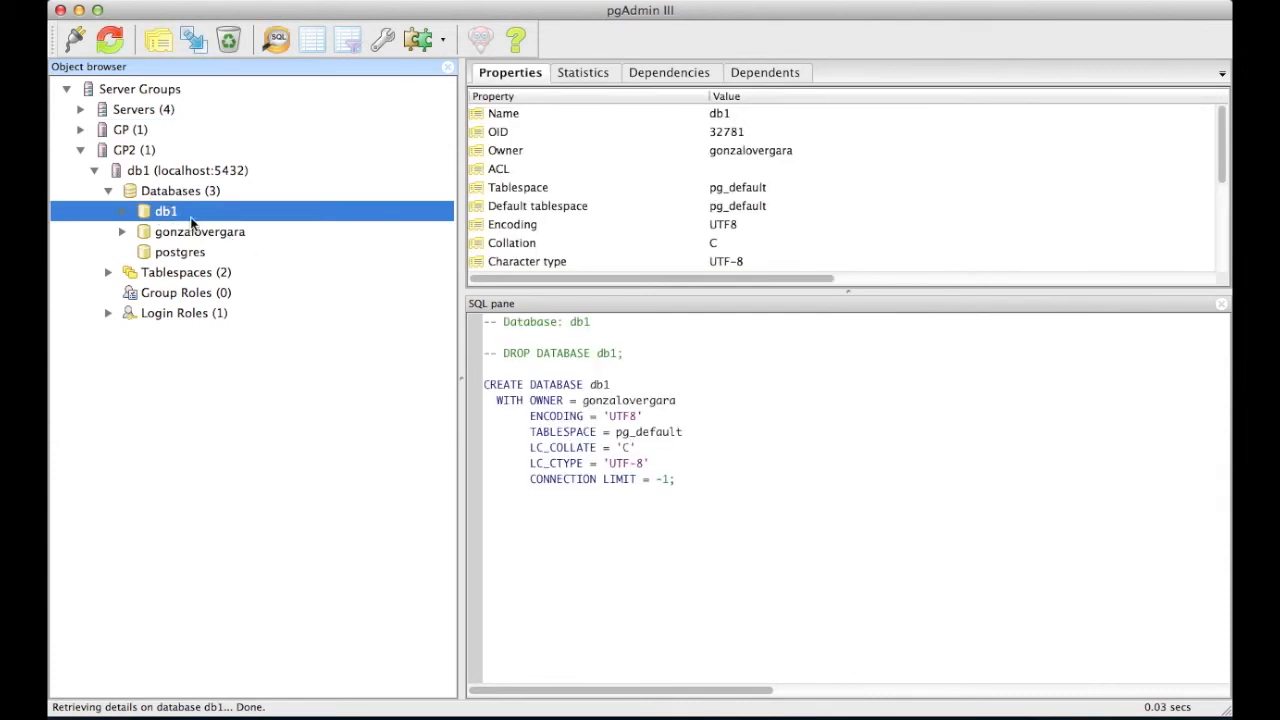
{"action": "right_click", "coordinate": [191, 217]}
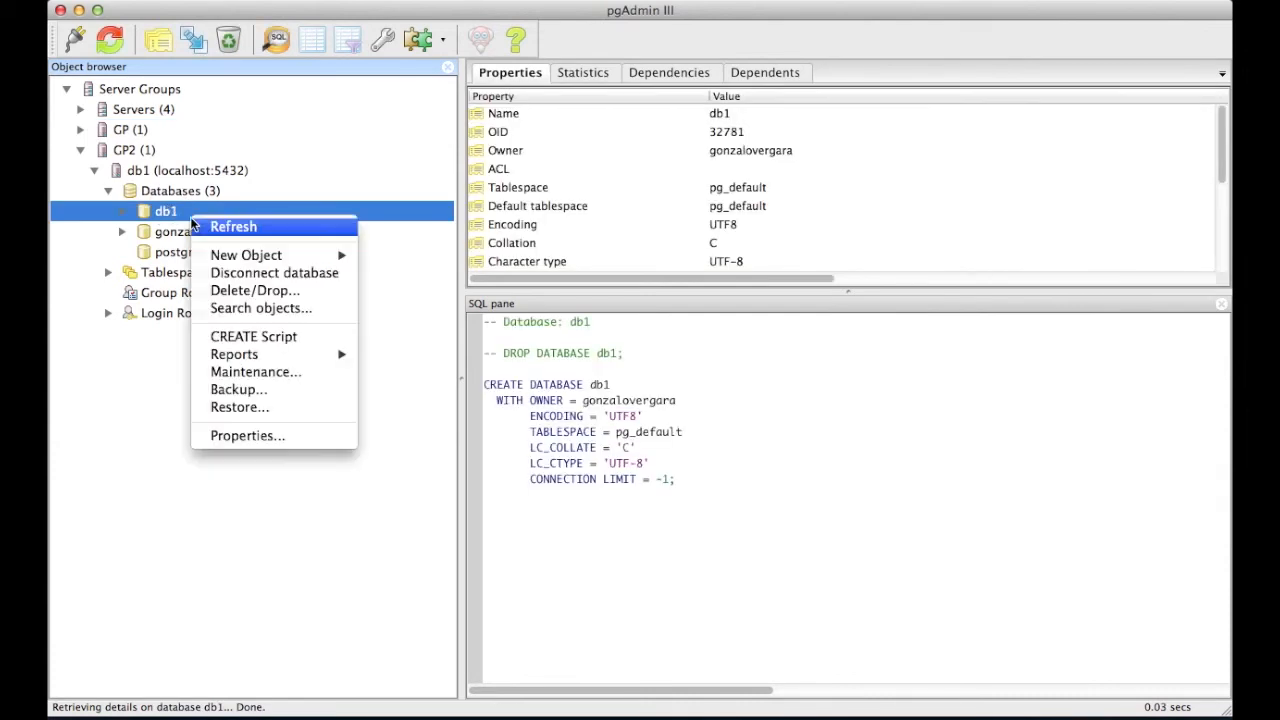
{"action": "left_click", "coordinate": [256, 291]}
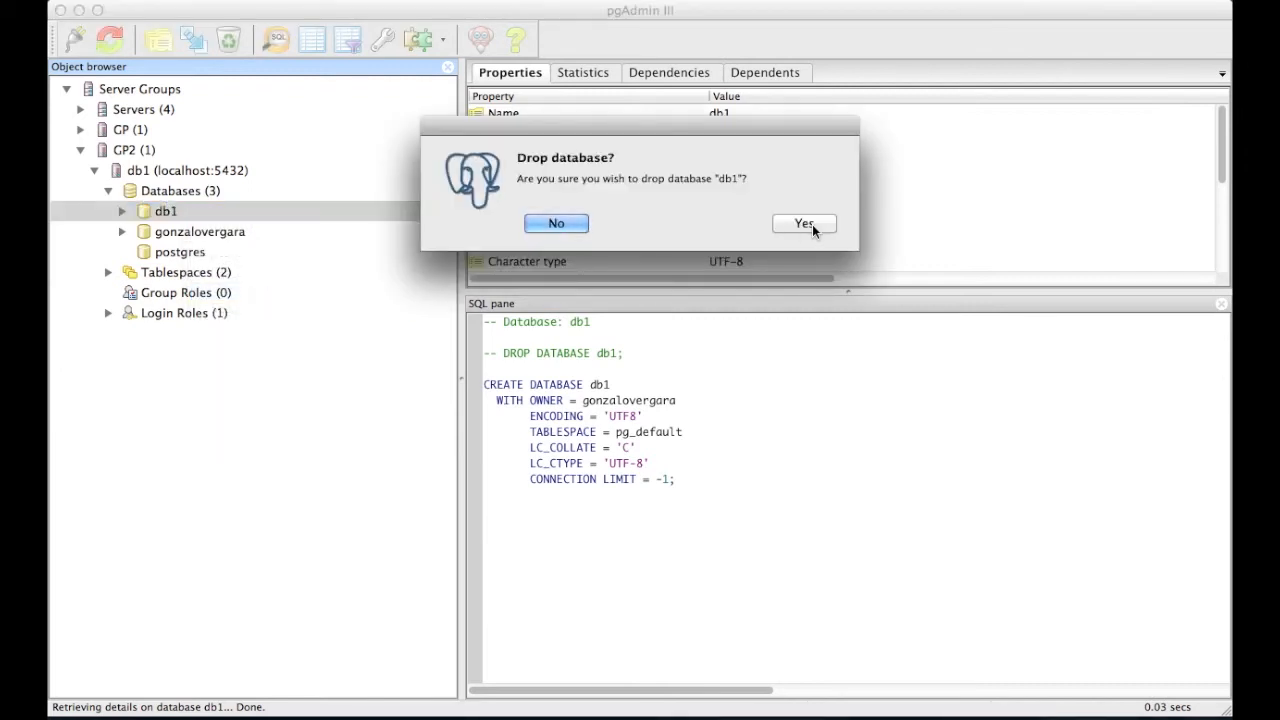
{"action": "left_click", "coordinate": [813, 224]}
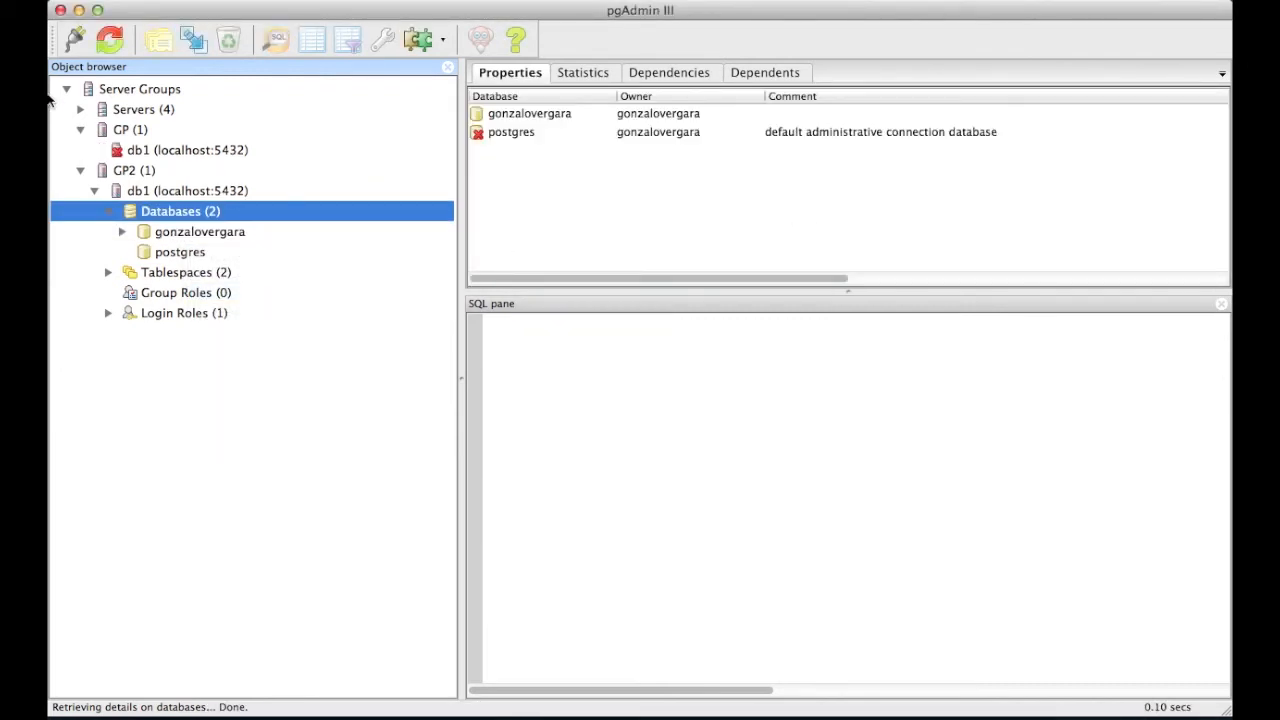
{"action": "left_click", "coordinate": [80, 129]}
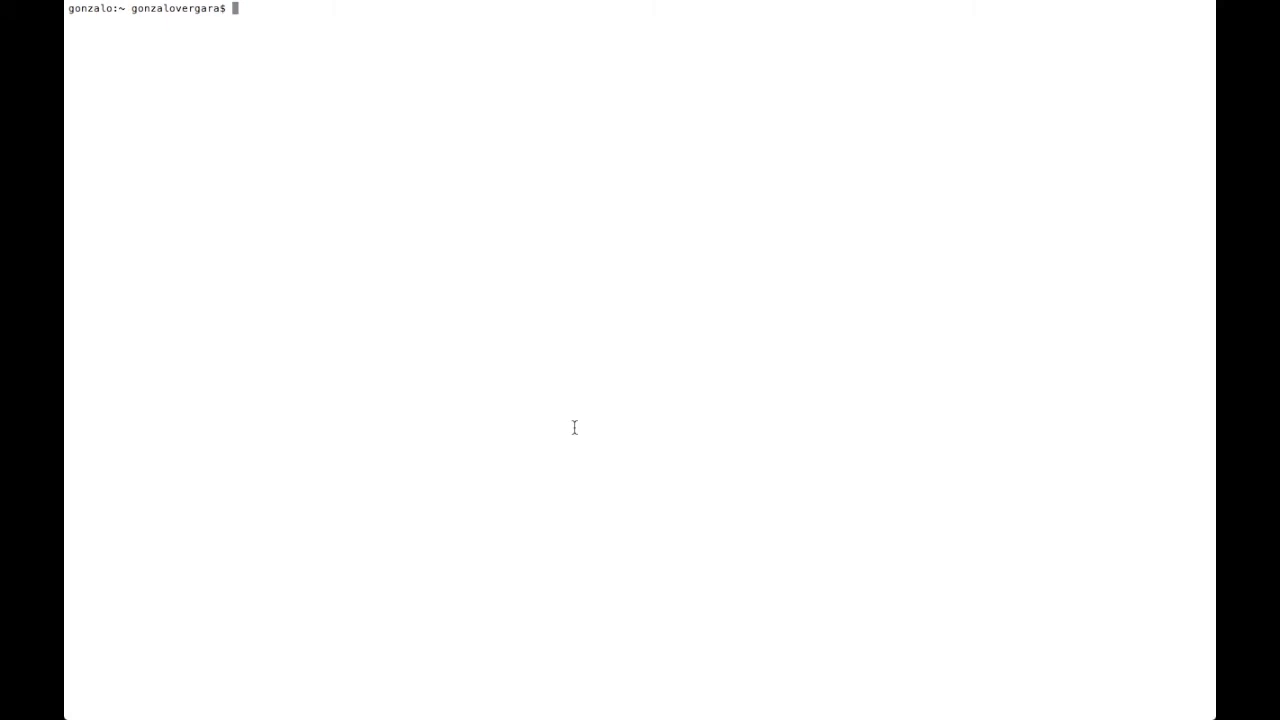
- Start psql and run \i ~/Desktop/ddl.sql to recreate db1 with its tables and data
{"action": "type", "text": "psql"}
{"action": "key", "text": "Return"}
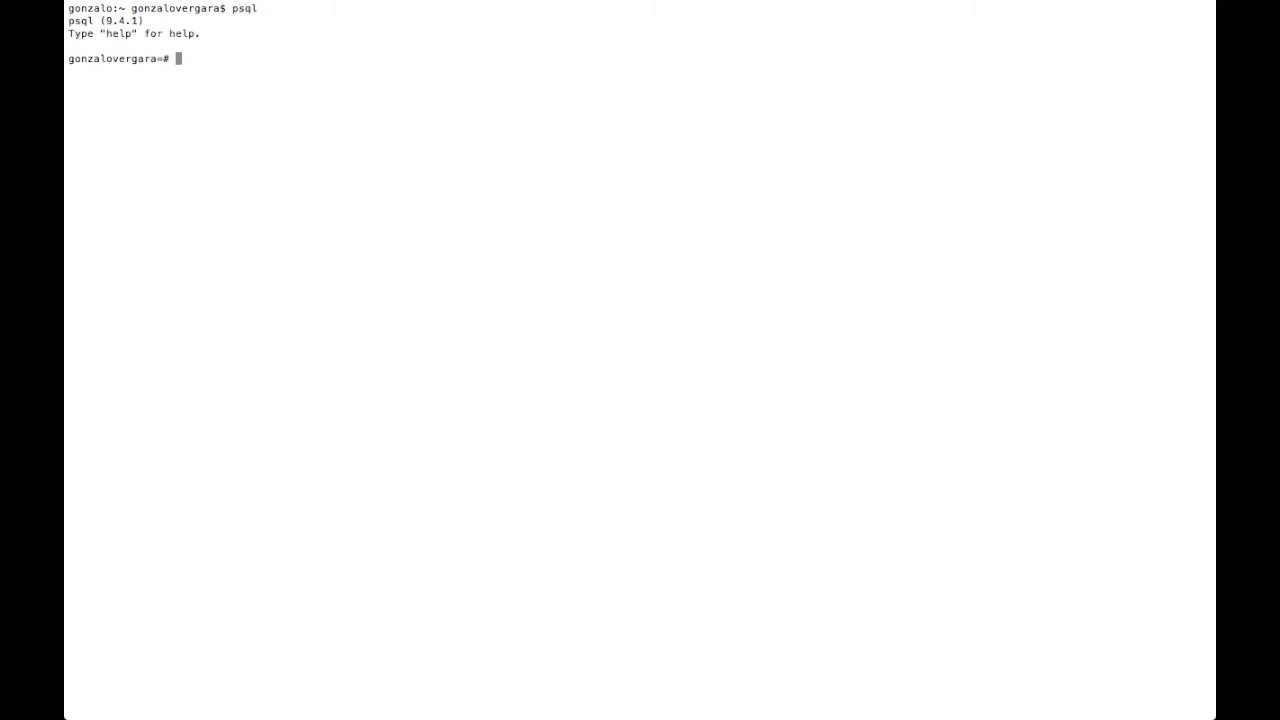
{"action": "type", "text": "\\i ~/Des"}
{"action": "key", "text": "Tab"}
{"action": "type", "text": "ddl.sql"}
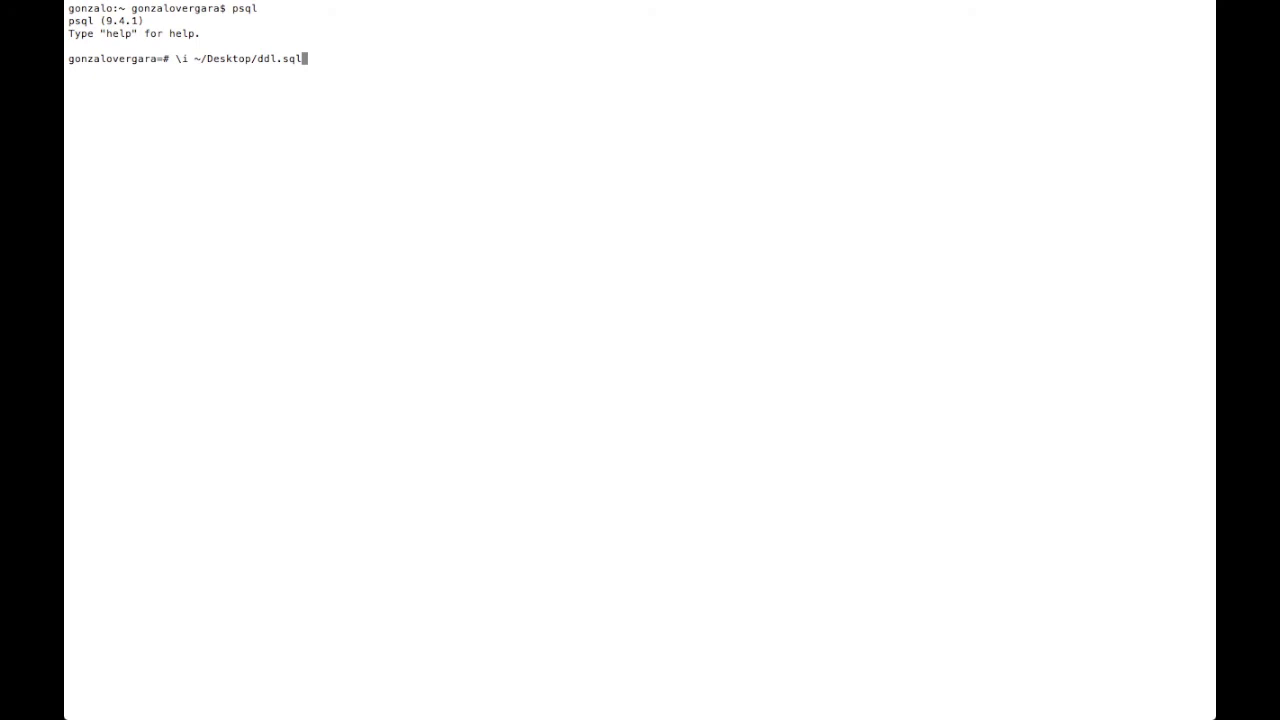
{"action": "key", "text": "Return"}
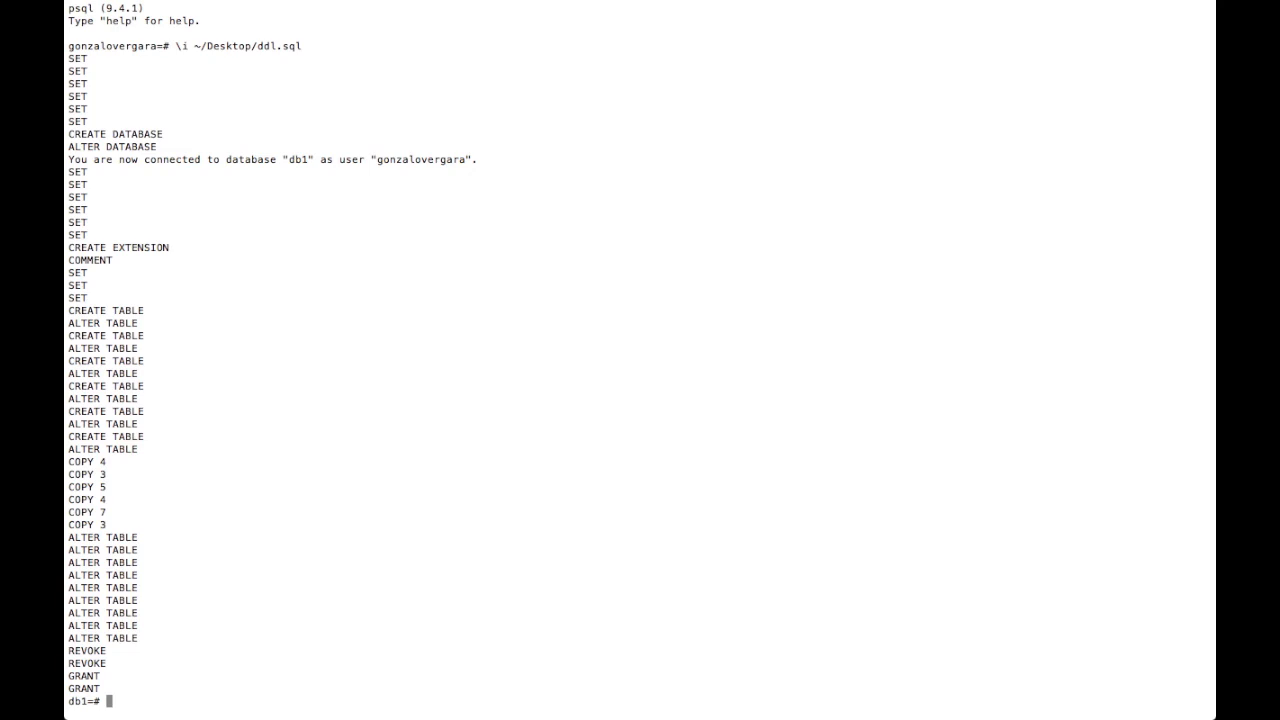
- Run select * on pedidos, clientes and inventario, returning 7, 4 and 4 rows
{"action": "type", "text": "select * from pedidos;"}
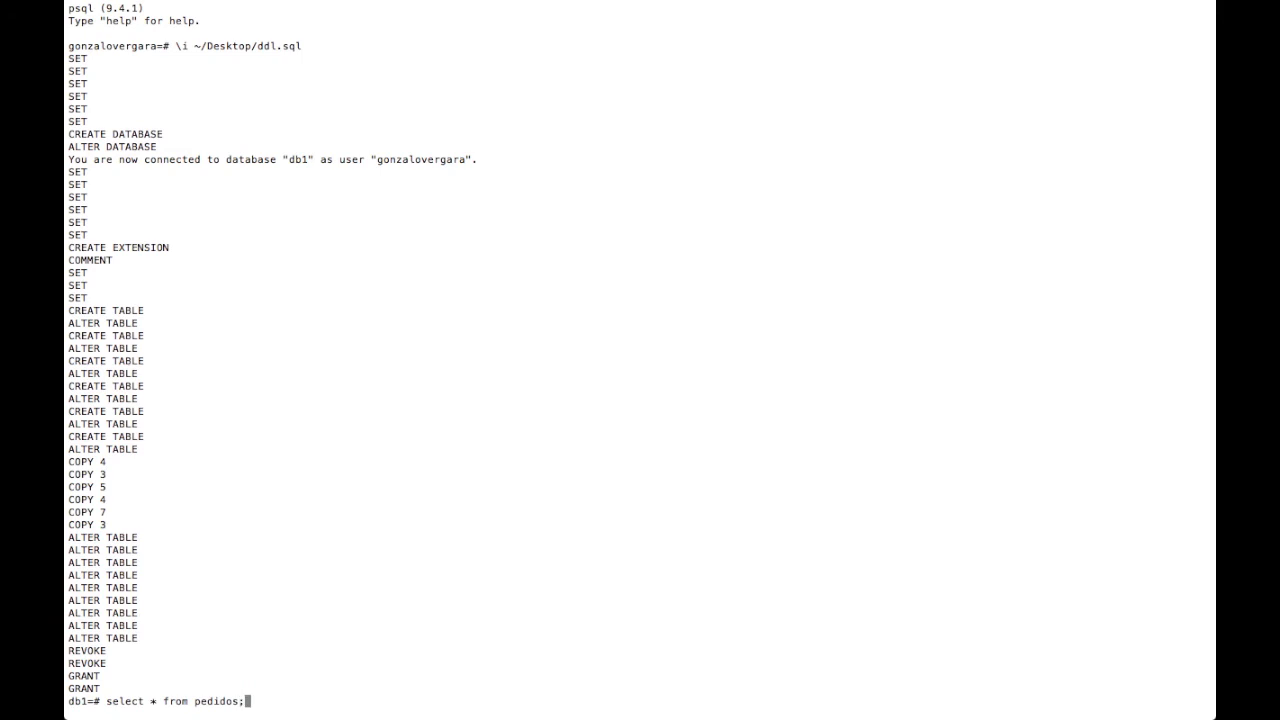
{"action": "key", "text": "Return"}
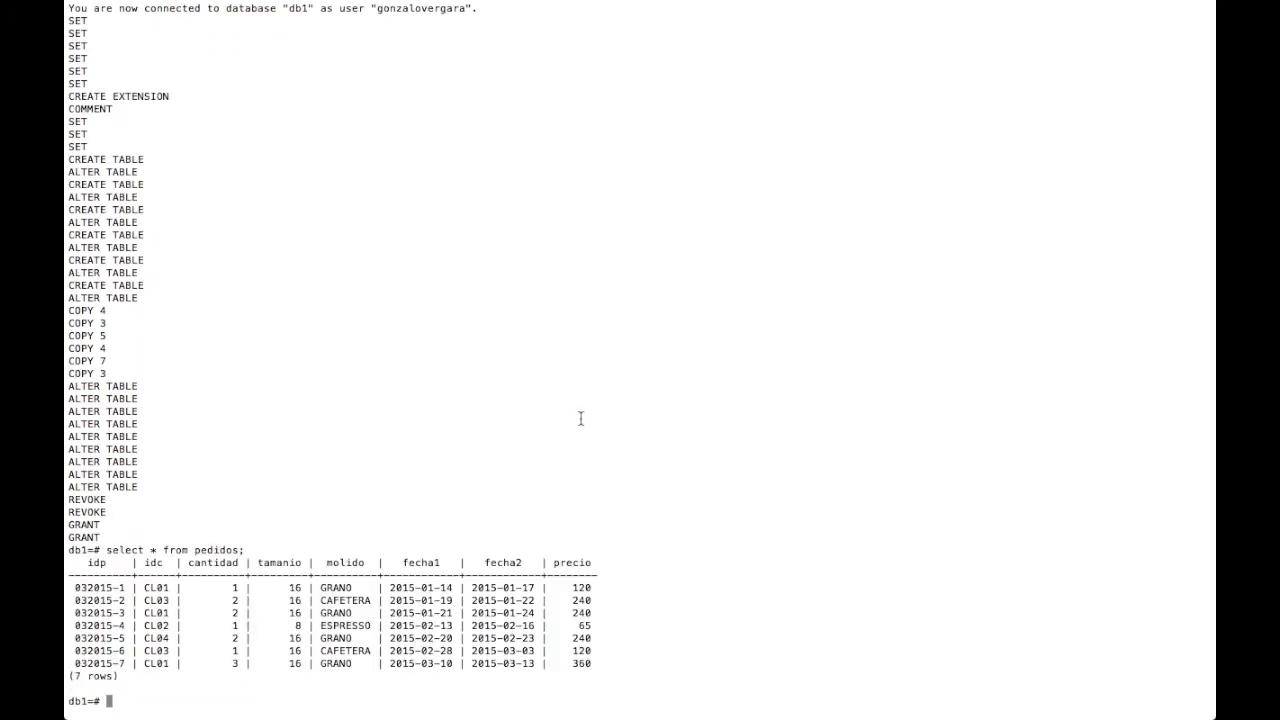
{"action": "key", "text": "Up"}
{"action": "key", "text": "BackSpace"}
{"action": "key", "text": "BackSpace"}
{"action": "key", "text": "BackSpace"}
{"action": "key", "text": "BackSpace"}
{"action": "key", "text": "BackSpace"}
{"action": "key", "text": "BackSpace"}
{"action": "key", "text": "BackSpace"}
{"action": "key", "text": "BackSpace"}
{"action": "type", "text": "clientes;"}
{"action": "key", "text": "Return"}
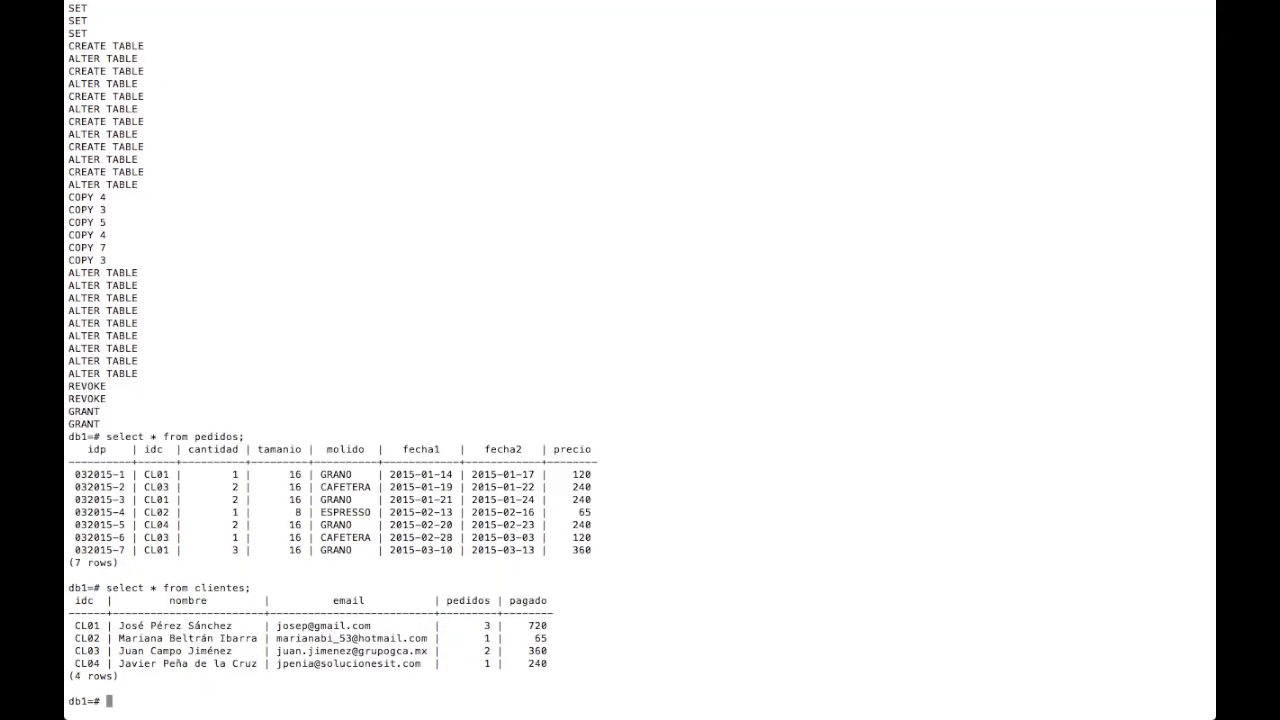
{"action": "key", "text": "Up"}
{"action": "key", "text": "BackSpace"}
{"action": "key", "text": "BackSpace"}
{"action": "key", "text": "BackSpace"}
{"action": "key", "text": "BackSpace"}
{"action": "key", "text": "BackSpace"}
{"action": "key", "text": "BackSpace"}
{"action": "key", "text": "BackSpace"}
{"action": "key", "text": "BackSpace"}
{"action": "key", "text": "BackSpace"}
{"action": "type", "text": "inventario;"}
{"action": "key", "text": "Return"}
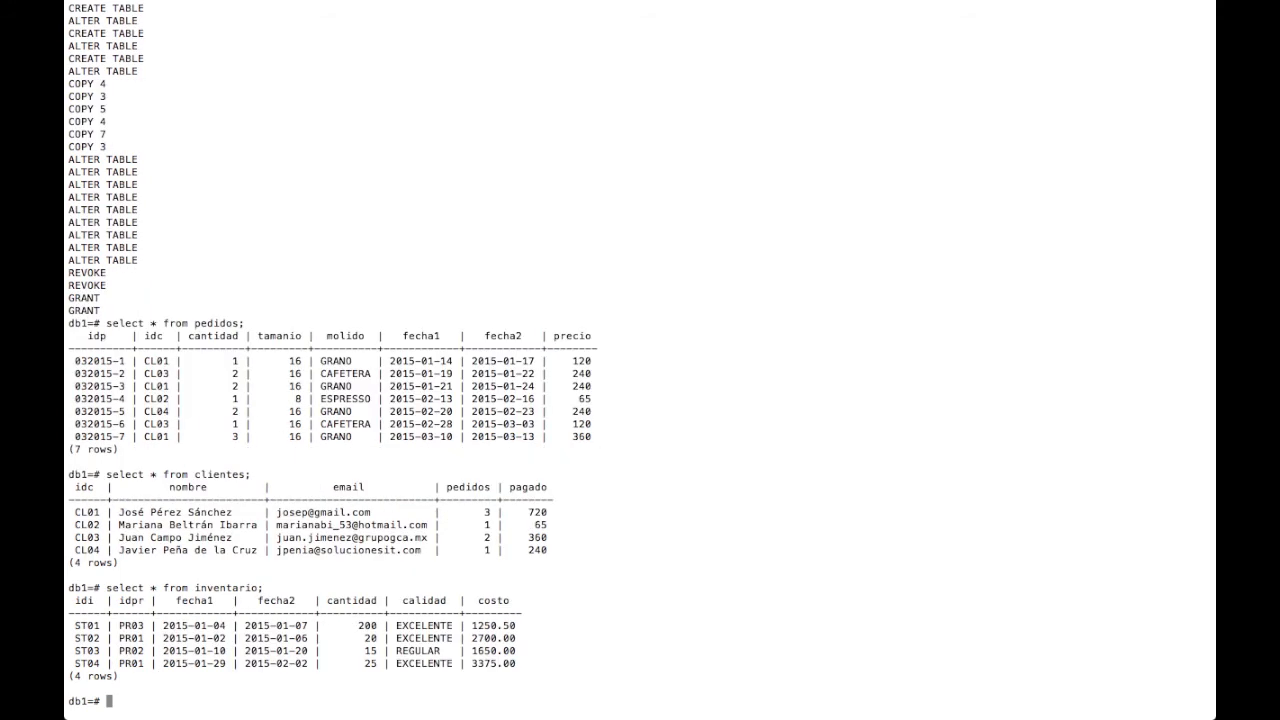